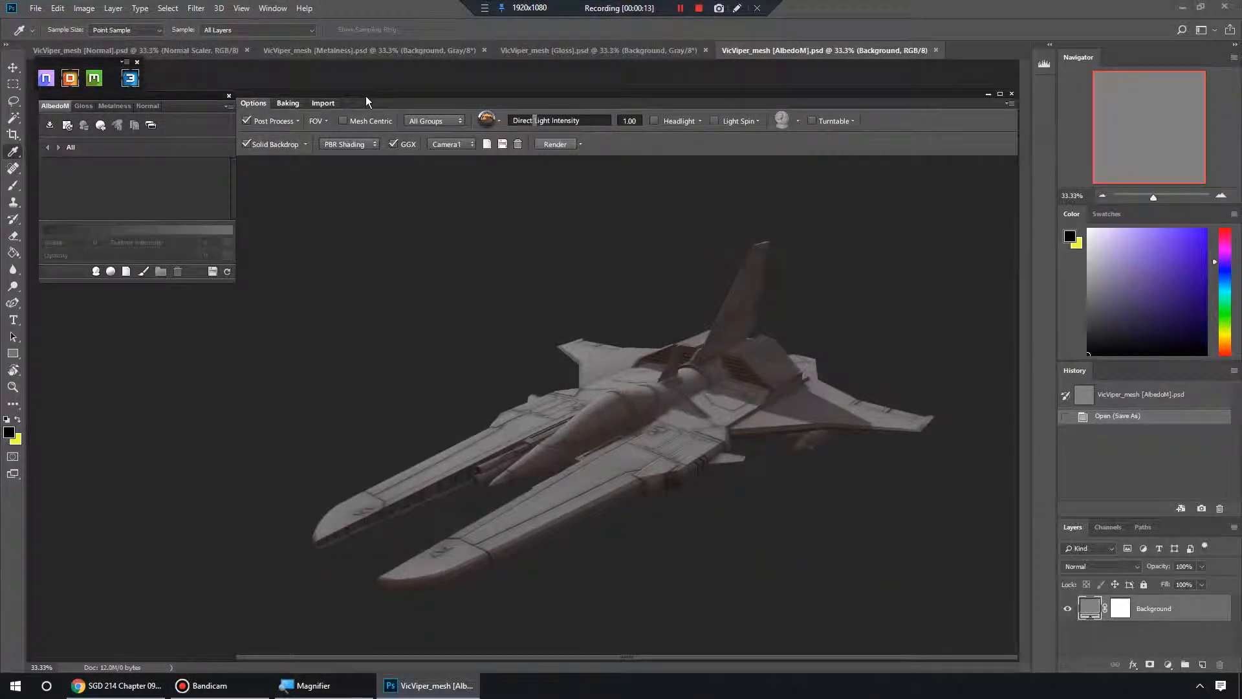
Examine the spaceship model from several angles, comparing the PBR shading with the material ID colour view
{"action": "left_click_drag", "start_coordinate": [658, 360], "coordinate": [603, 324]}
{"action": "left_click_drag", "start_coordinate": [180, 97], "coordinate": [177, 95]}
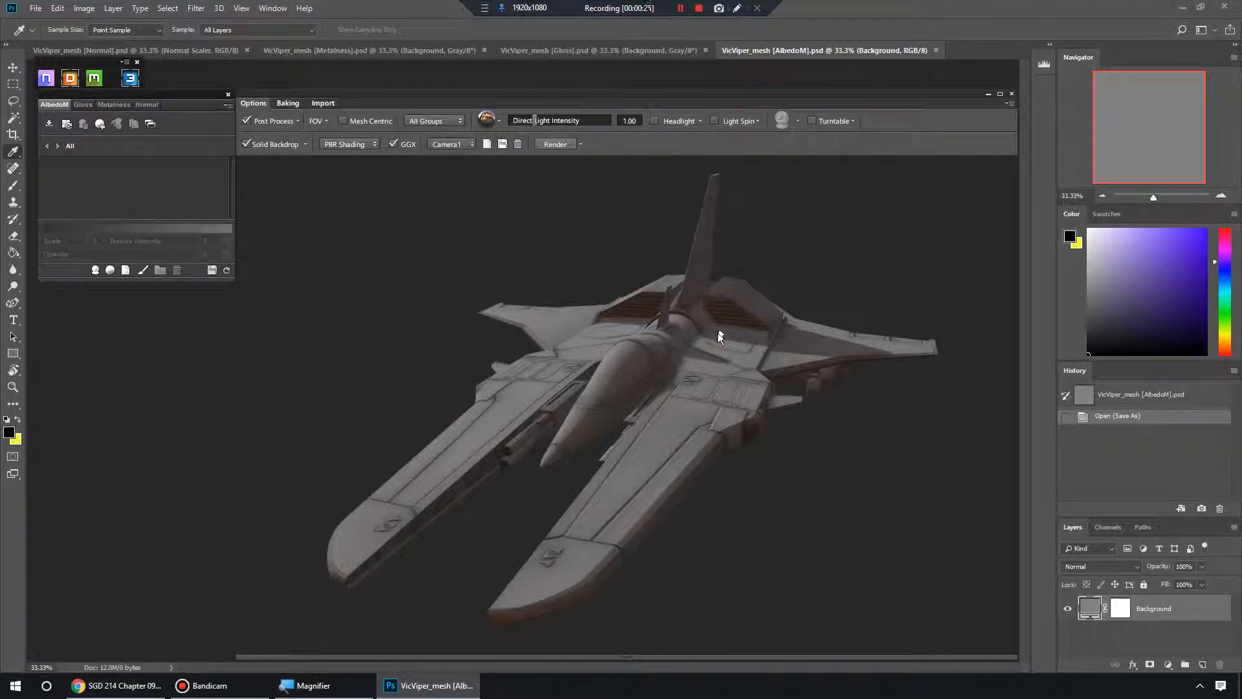
{"action": "mouse_move", "coordinate": [716, 319]}
{"action": "left_mouse_down"}
{"action": "mouse_move", "coordinate": [635, 342]}
{"action": "mouse_move", "coordinate": [713, 332]}
{"action": "mouse_move", "coordinate": [666, 318]}
{"action": "mouse_move", "coordinate": [681, 329]}
{"action": "mouse_move", "coordinate": [663, 329]}
{"action": "mouse_move", "coordinate": [679, 353]}
{"action": "mouse_move", "coordinate": [634, 300]}
{"action": "mouse_move", "coordinate": [701, 361]}
{"action": "mouse_move", "coordinate": [677, 366]}
{"action": "mouse_move", "coordinate": [658, 344]}
{"action": "mouse_move", "coordinate": [668, 366]}
{"action": "mouse_move", "coordinate": [645, 347]}
{"action": "mouse_move", "coordinate": [678, 344]}
{"action": "left_mouse_up"}
{"action": "key", "text": "c"}
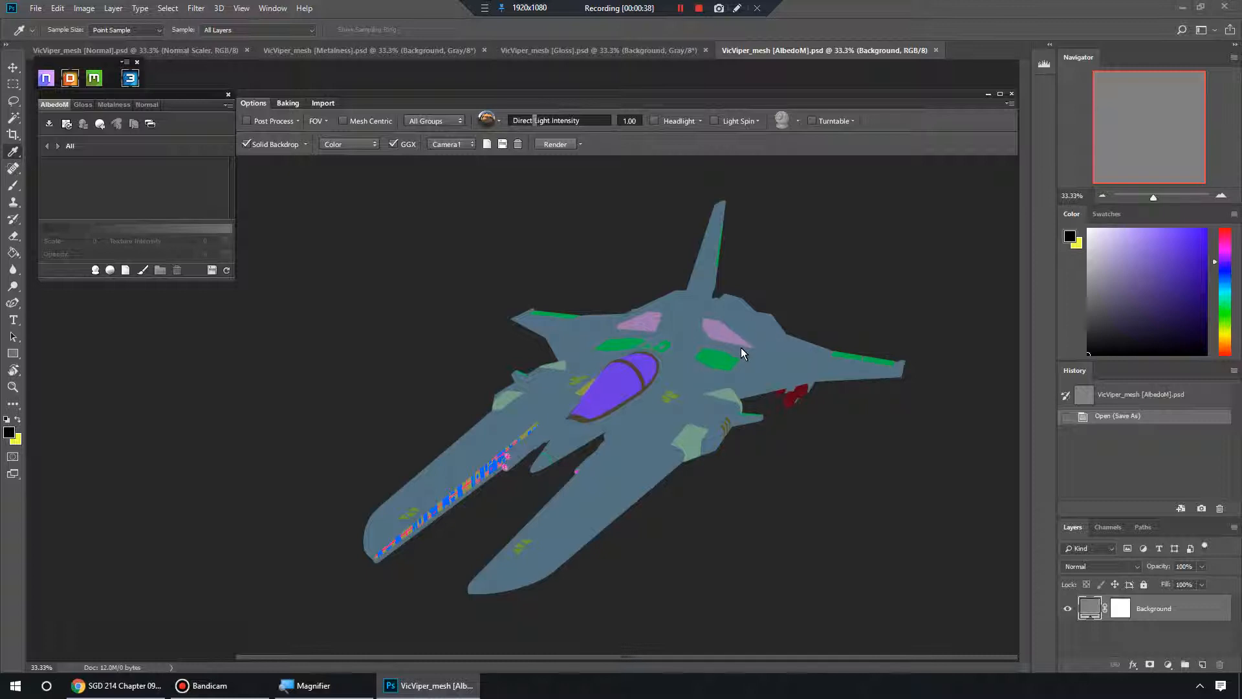
{"action": "mouse_move", "coordinate": [757, 352]}
{"action": "left_mouse_down"}
{"action": "mouse_move", "coordinate": [664, 316]}
{"action": "mouse_move", "coordinate": [605, 243]}
{"action": "mouse_move", "coordinate": [732, 299]}
{"action": "mouse_move", "coordinate": [662, 335]}
{"action": "mouse_move", "coordinate": [792, 376]}
{"action": "left_mouse_up"}
{"action": "key", "text": "c"}
{"action": "key", "text": "c"}
{"action": "key", "text": "c"}
{"action": "key", "text": "c"}
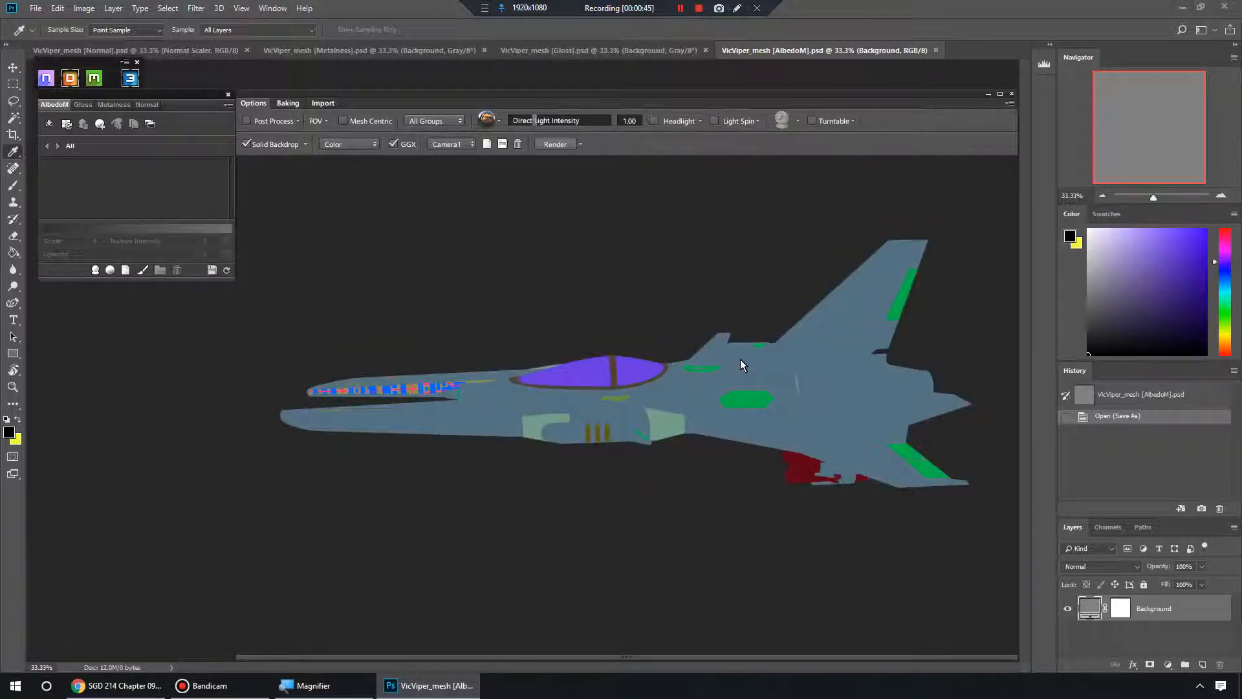
{"action": "key", "text": "c"}
{"action": "mouse_move", "coordinate": [595, 368]}
{"action": "left_mouse_down"}
{"action": "mouse_move", "coordinate": [653, 379]}
{"action": "mouse_move", "coordinate": [764, 370]}
{"action": "left_mouse_up"}
{"action": "key", "text": "c"}
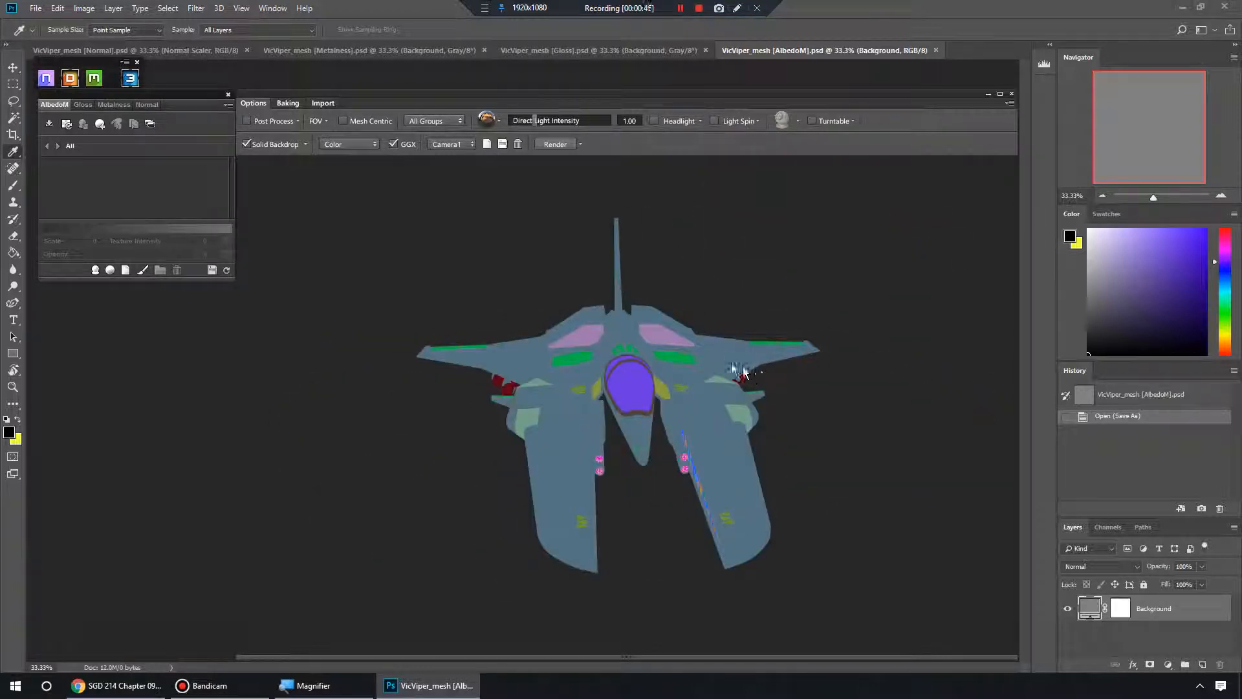
{"action": "left_click_drag", "start_coordinate": [651, 350], "coordinate": [704, 351]}
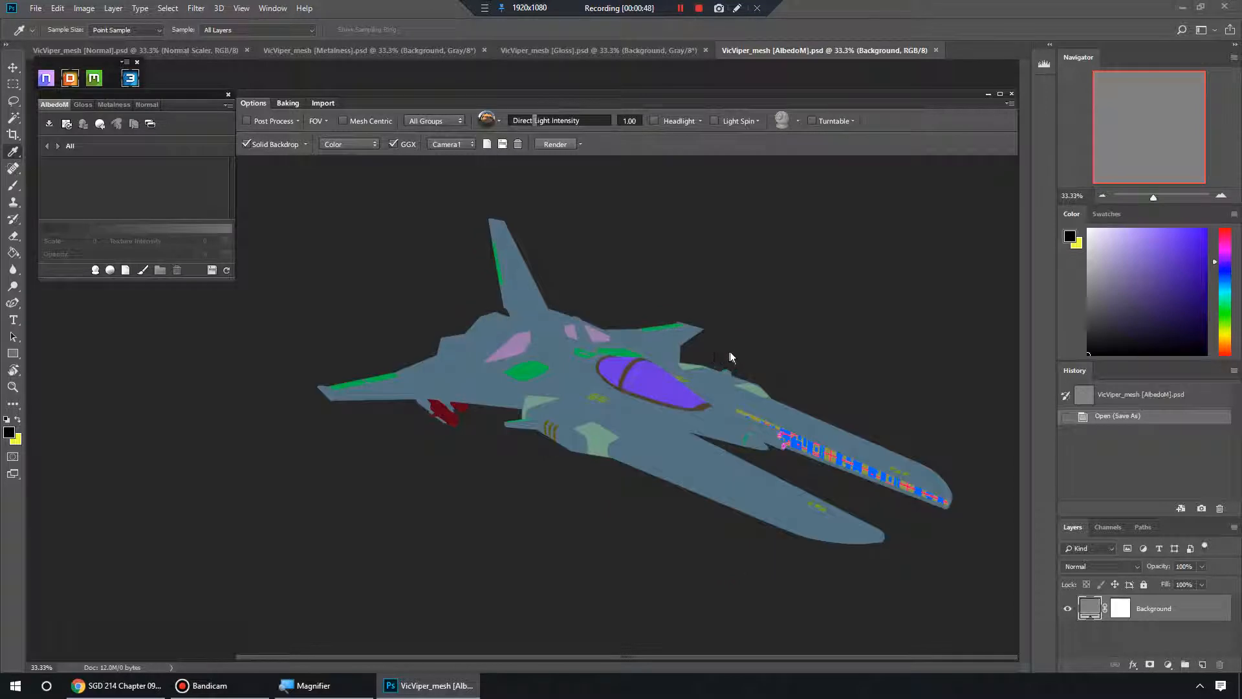
{"action": "key", "text": "c"}
{"action": "left_click_drag", "start_coordinate": [801, 355], "coordinate": [664, 352]}
Pick the cockpit canopy's purple ID colour on the model and search the material library for "glass"
{"action": "scroll", "coordinate": [728, 389], "scroll_direction": "up", "scroll_amount": 3}
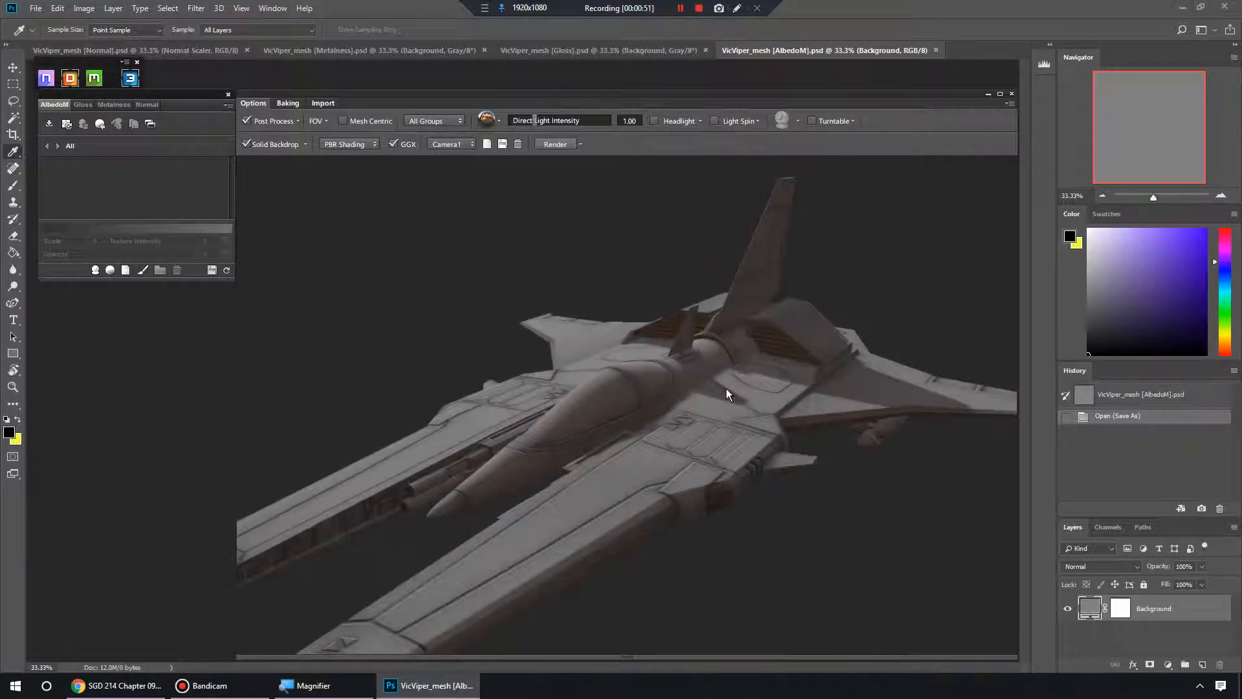
{"action": "scroll", "coordinate": [727, 389], "scroll_direction": "up", "scroll_amount": 5}
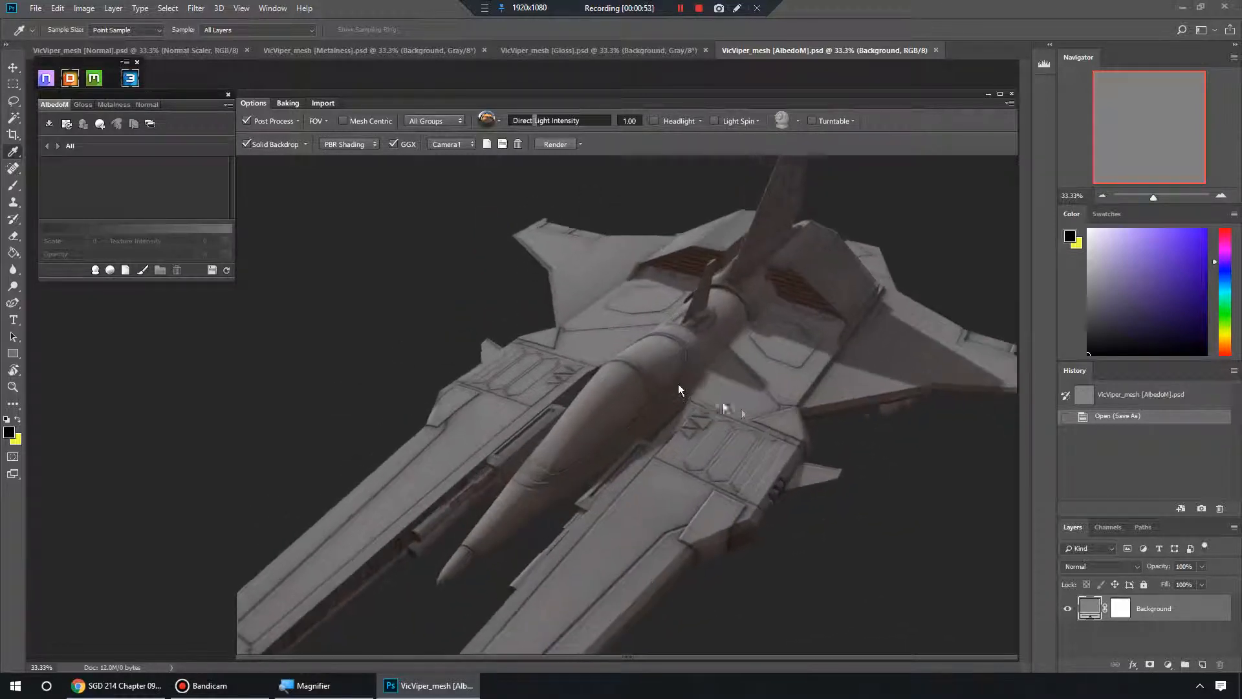
{"action": "left_click_drag", "start_coordinate": [697, 393], "coordinate": [665, 368]}
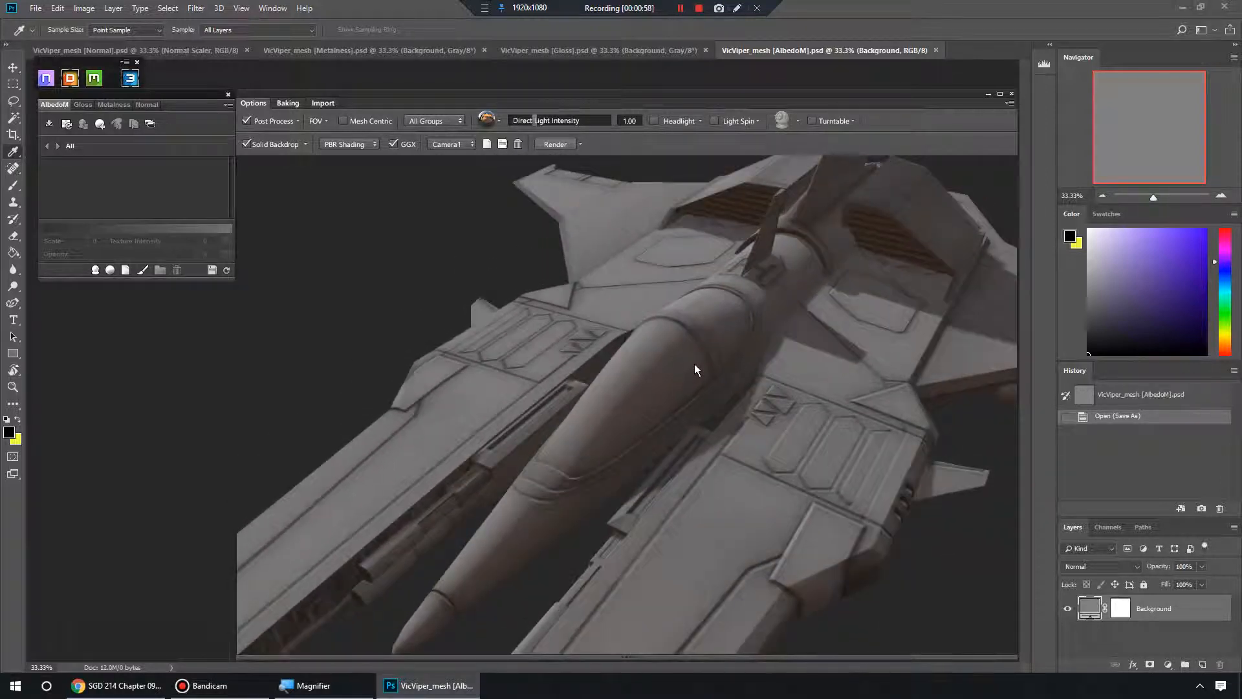
{"action": "key", "text": "c"}
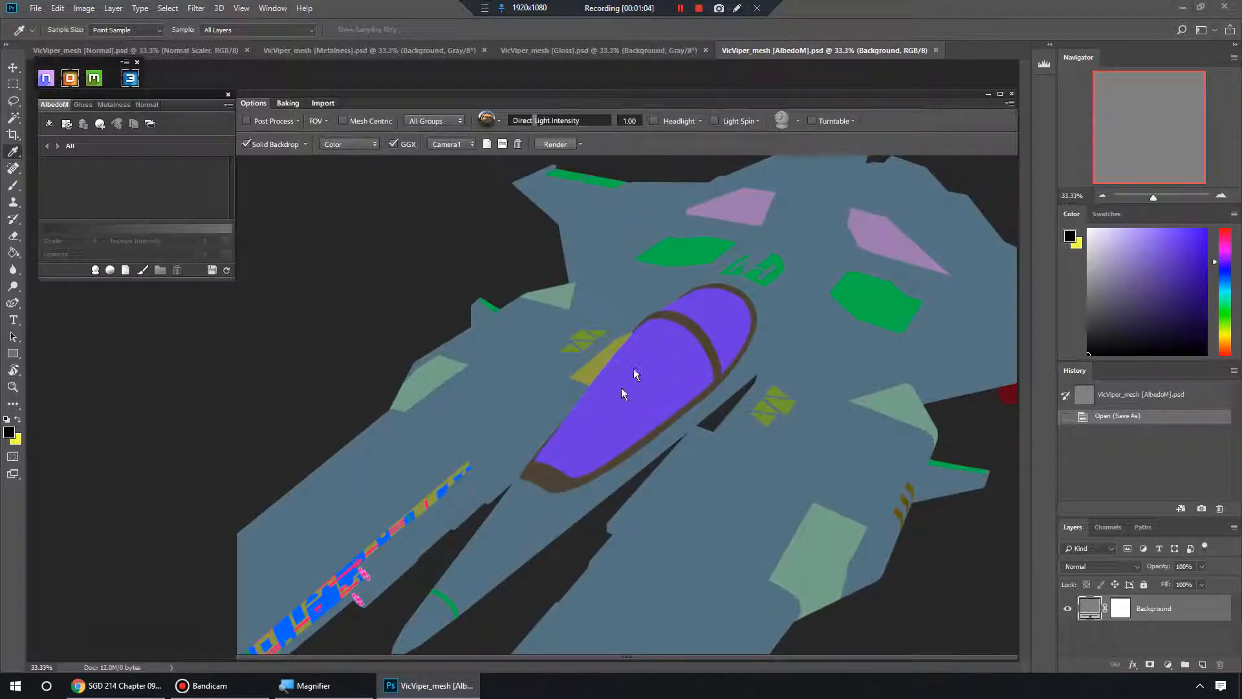
{"action": "left_click", "coordinate": [654, 390]}
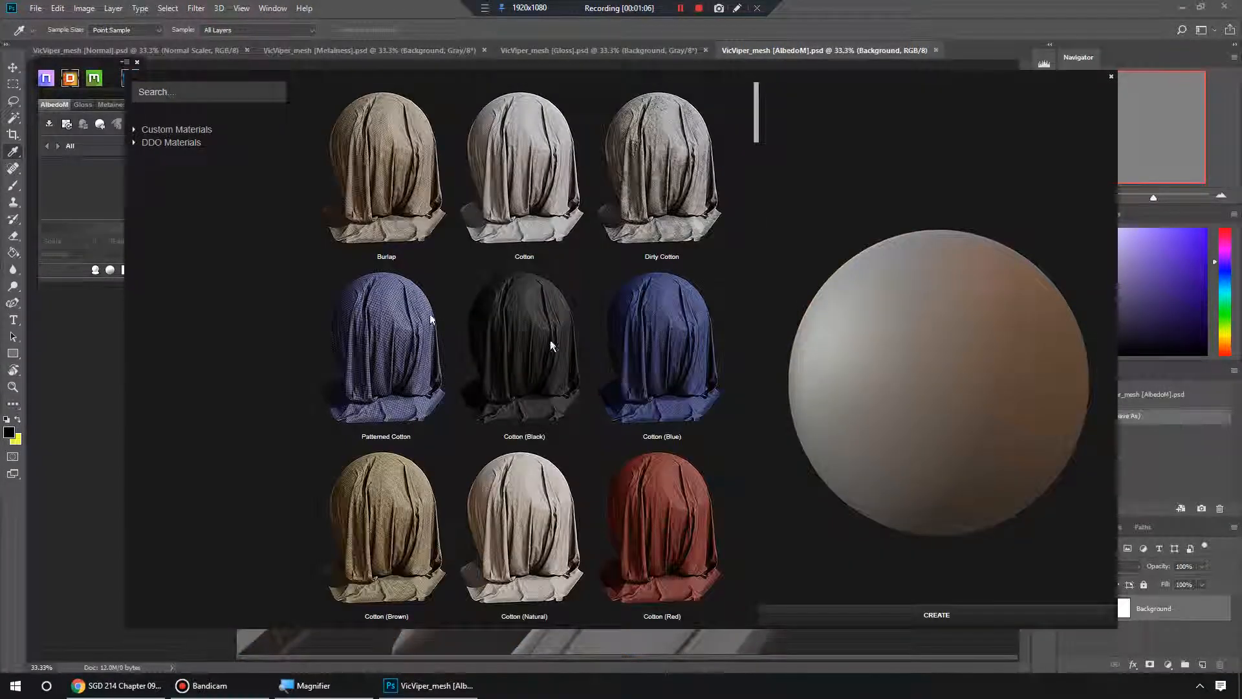
{"action": "left_click", "coordinate": [214, 91]}
{"action": "type", "text": "glass"}
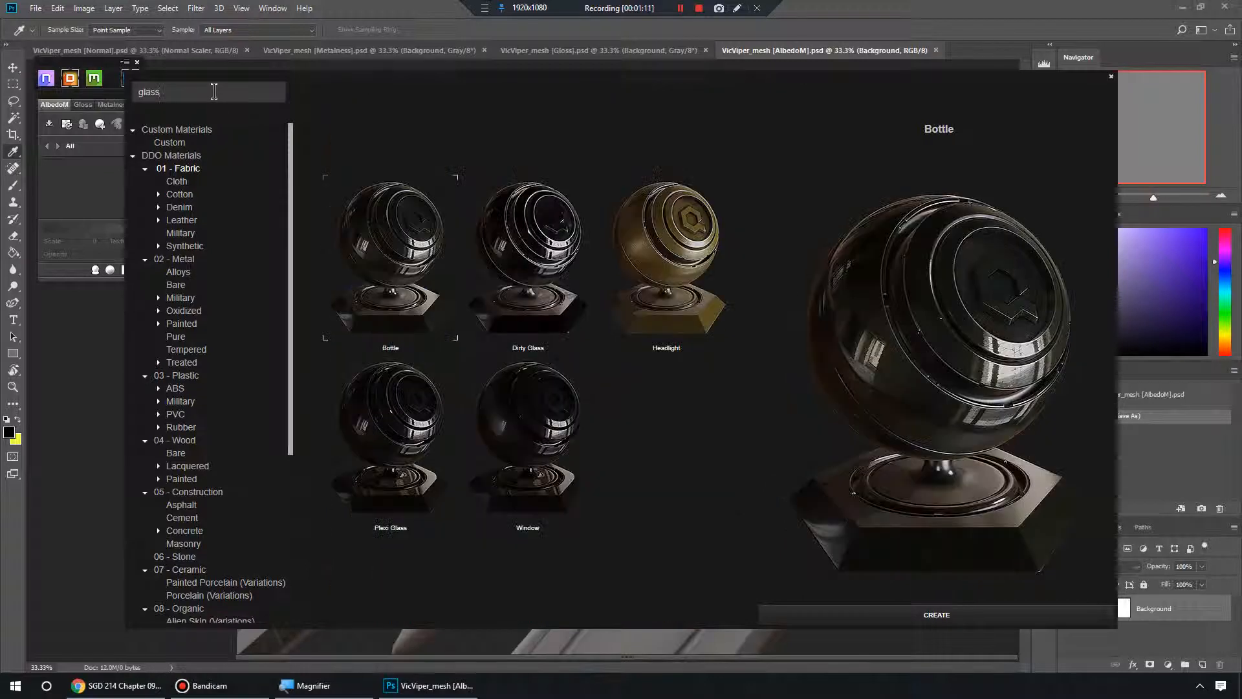
Preview the Bottle, Window and Plexi Glass materials and create Plexi Glass on the canopy
{"action": "left_click", "coordinate": [399, 446]}
{"action": "left_click", "coordinate": [427, 316]}
{"action": "left_click", "coordinate": [412, 429]}
{"action": "left_click", "coordinate": [549, 428]}
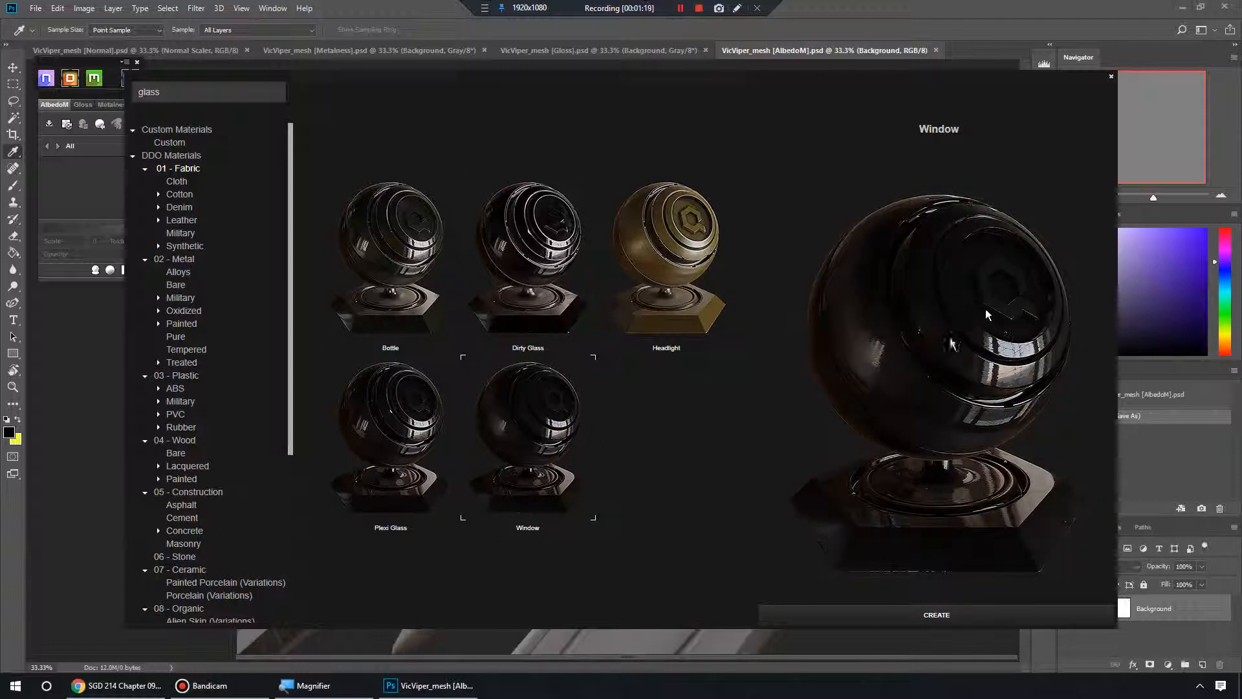
{"action": "left_click", "coordinate": [417, 440]}
{"action": "left_click", "coordinate": [965, 616]}
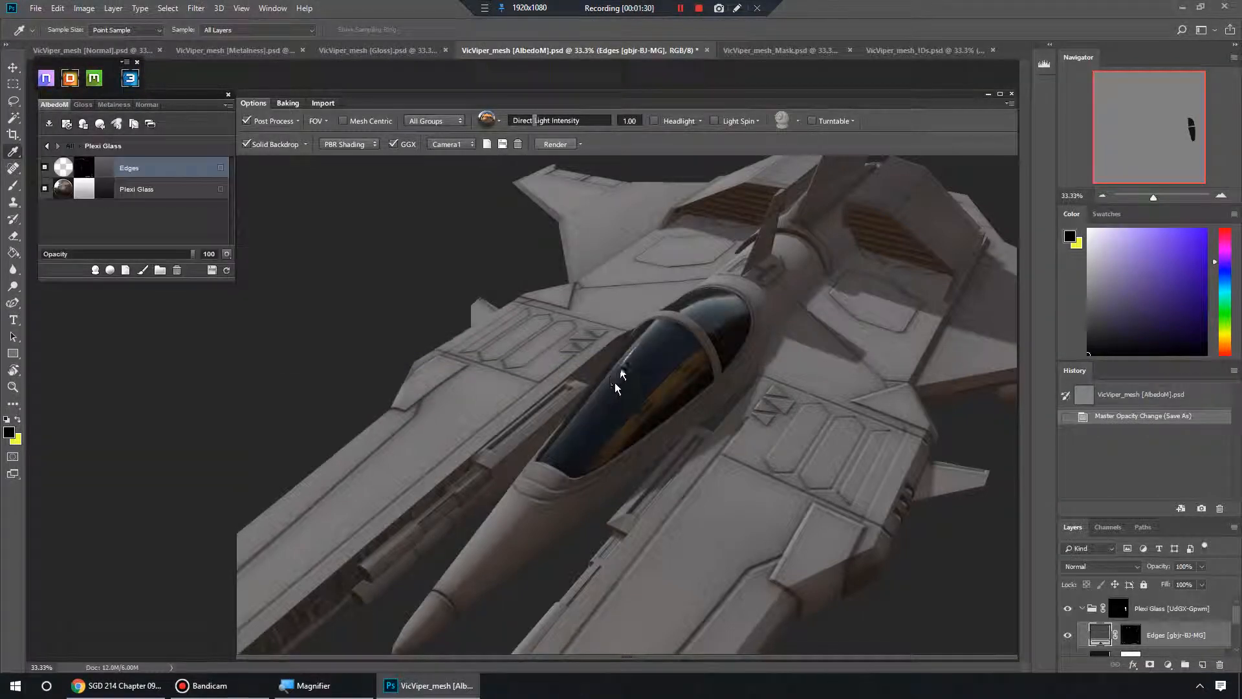
Pick the canopy frame's brown ID colour on the model and search the material library for "Plastic"
{"action": "left_click_drag", "start_coordinate": [640, 369], "coordinate": [595, 342]}
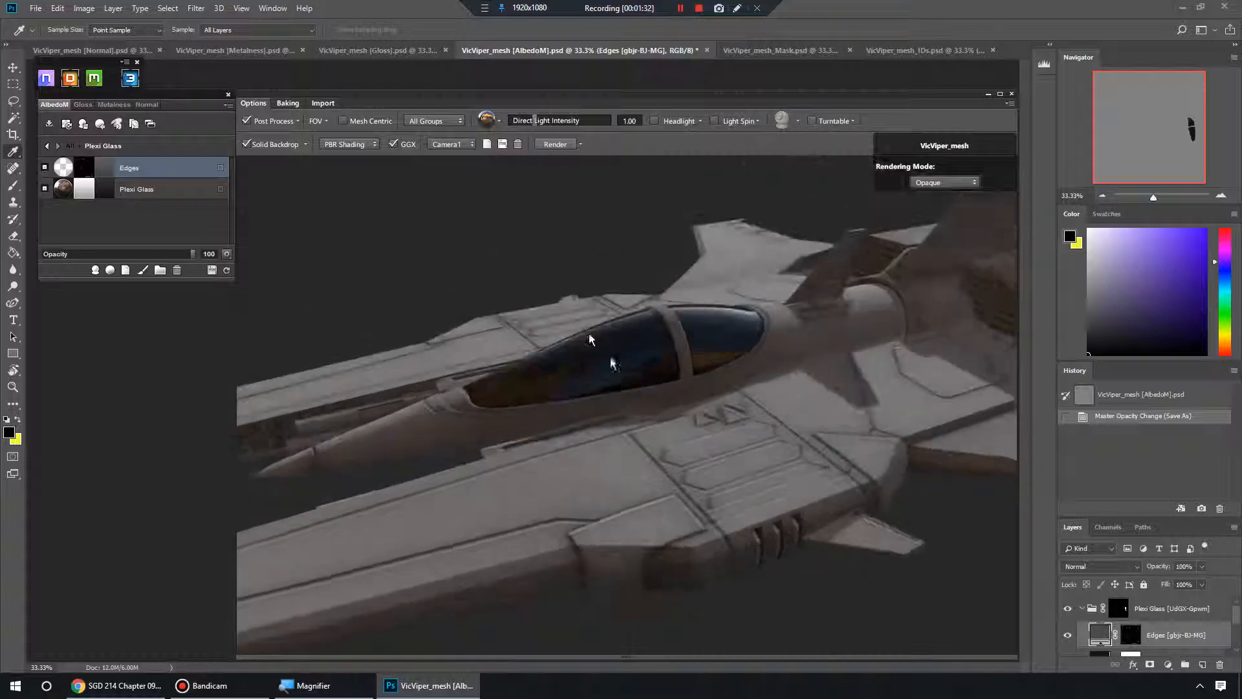
{"action": "scroll", "coordinate": [804, 388], "scroll_direction": "up", "scroll_amount": 5}
{"action": "left_click_drag", "start_coordinate": [687, 409], "coordinate": [727, 398]}
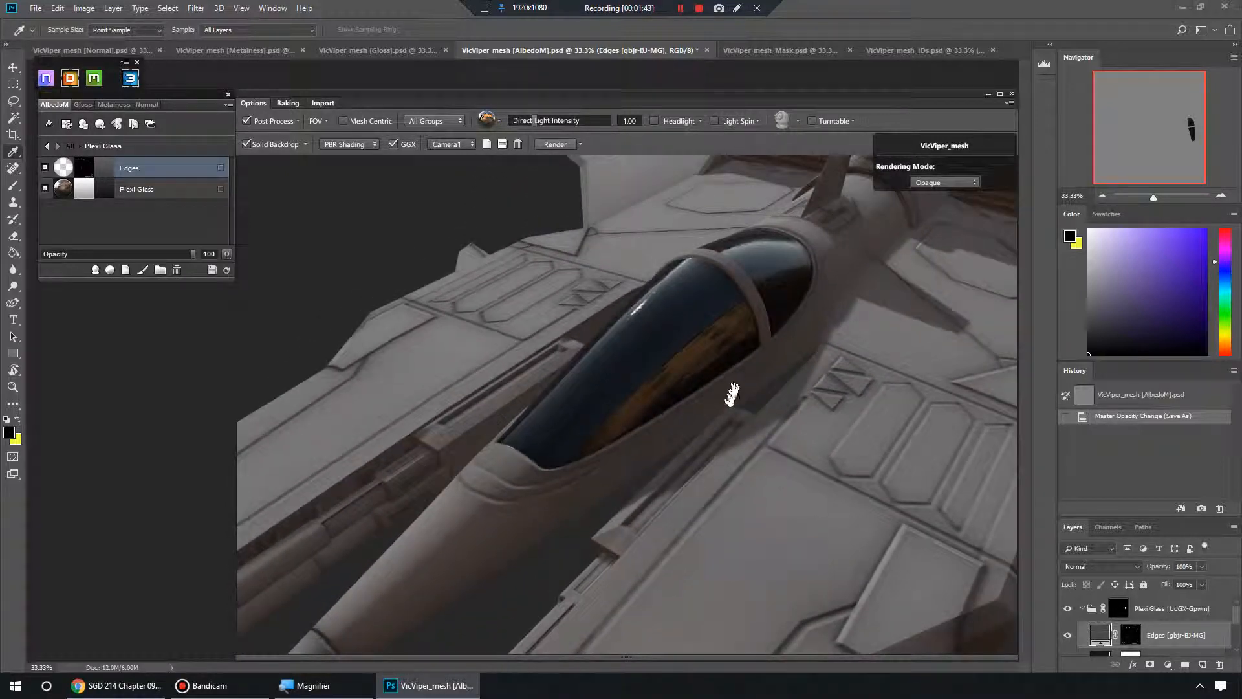
{"action": "key", "text": "c"}
{"action": "key", "text": "c"}
{"action": "key", "text": "c"}
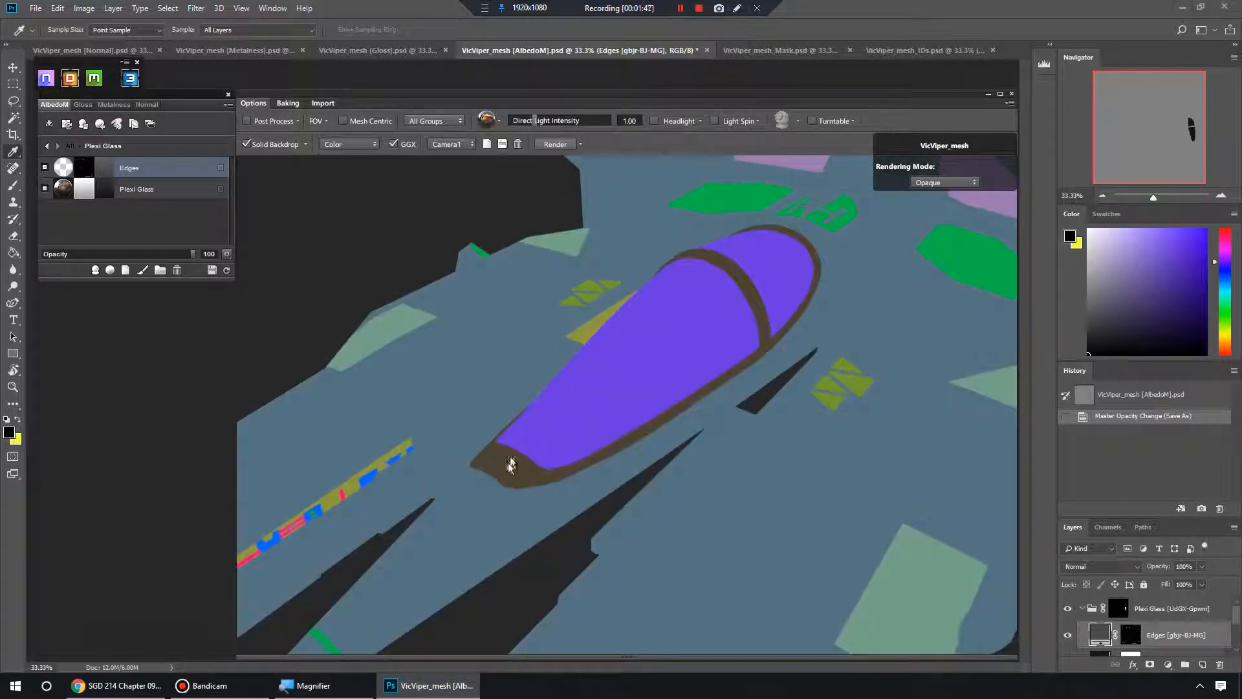
{"action": "left_click", "coordinate": [509, 467]}
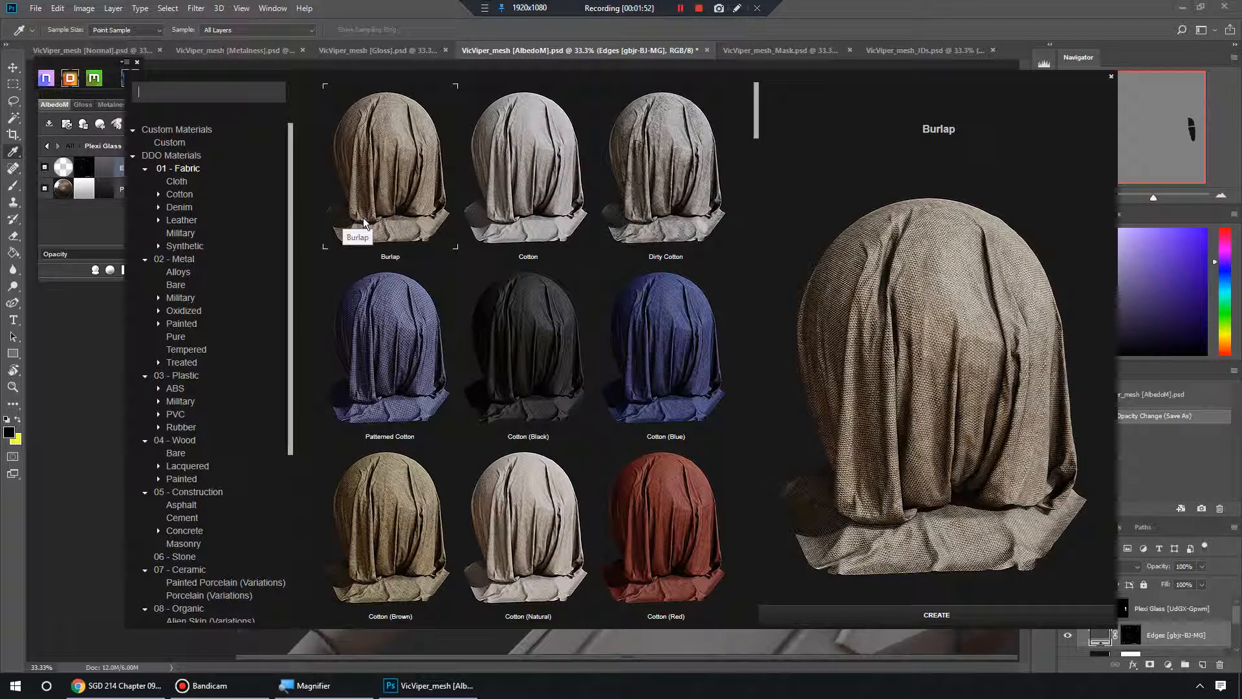
{"action": "type", "text": "Plastic"}
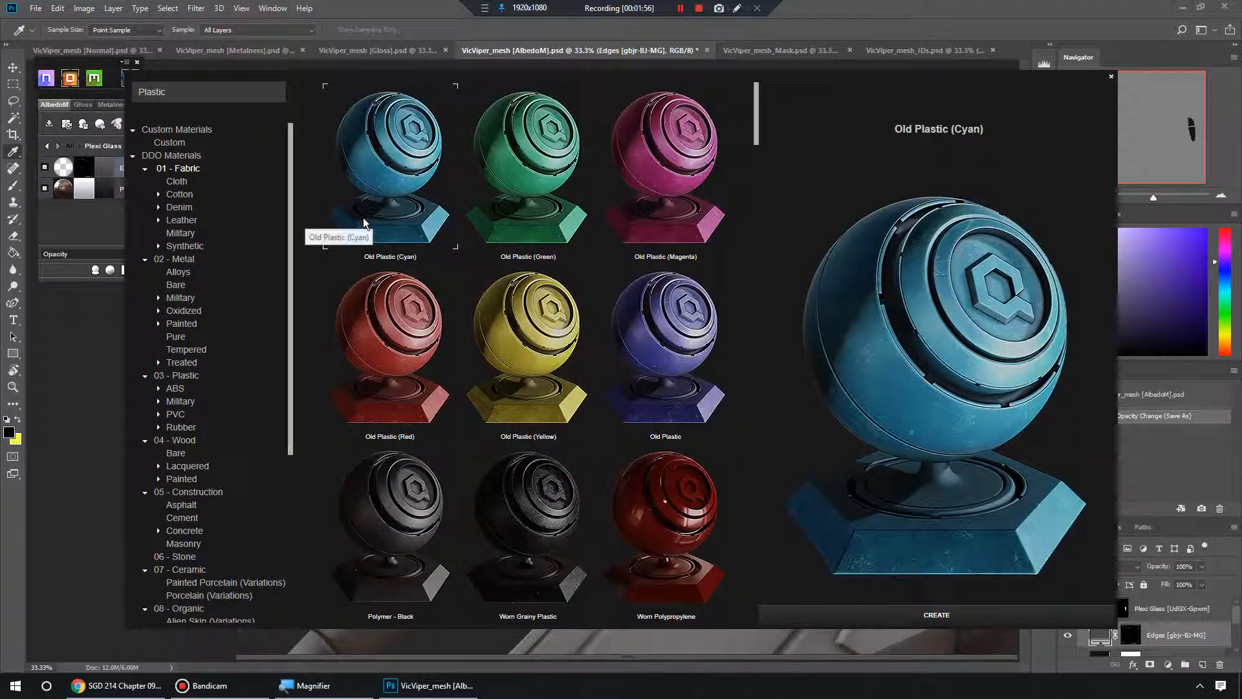
Browse the plastic materials and compare previews of the Worn PVC colour variants
{"action": "scroll", "coordinate": [615, 332], "scroll_direction": "down", "scroll_amount": 2}
{"action": "scroll", "coordinate": [615, 332], "scroll_direction": "down", "scroll_amount": 6}
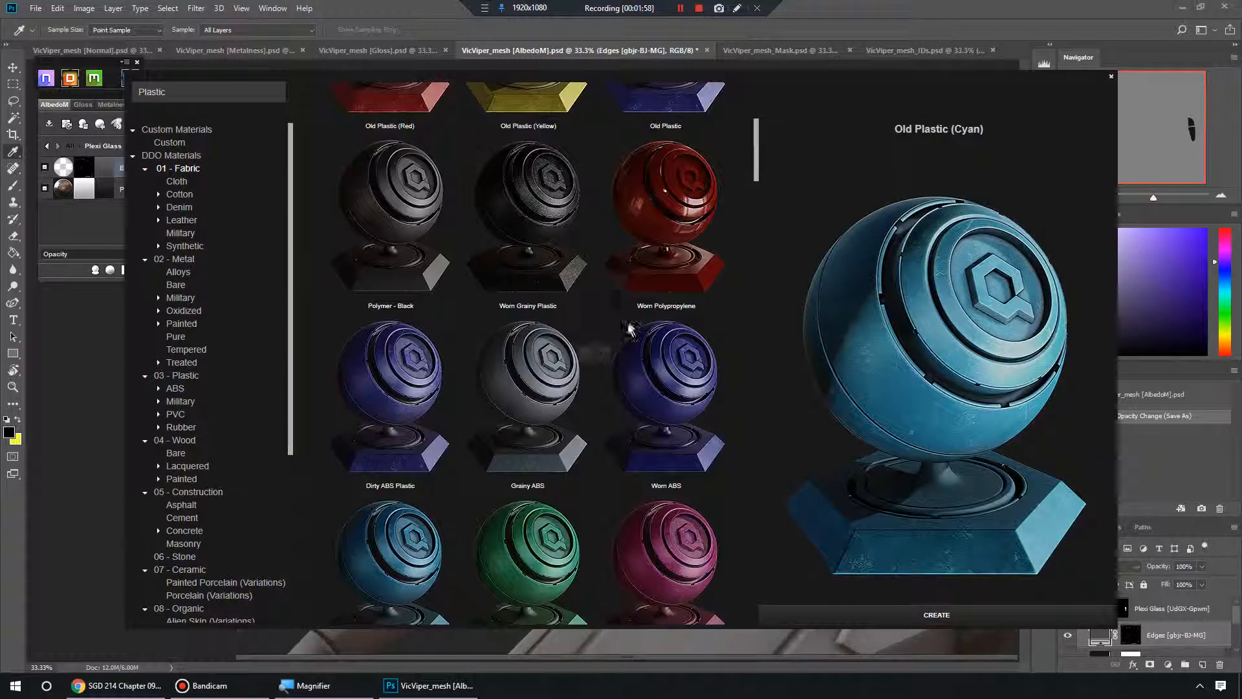
{"action": "scroll", "coordinate": [618, 333], "scroll_direction": "down", "scroll_amount": 4}
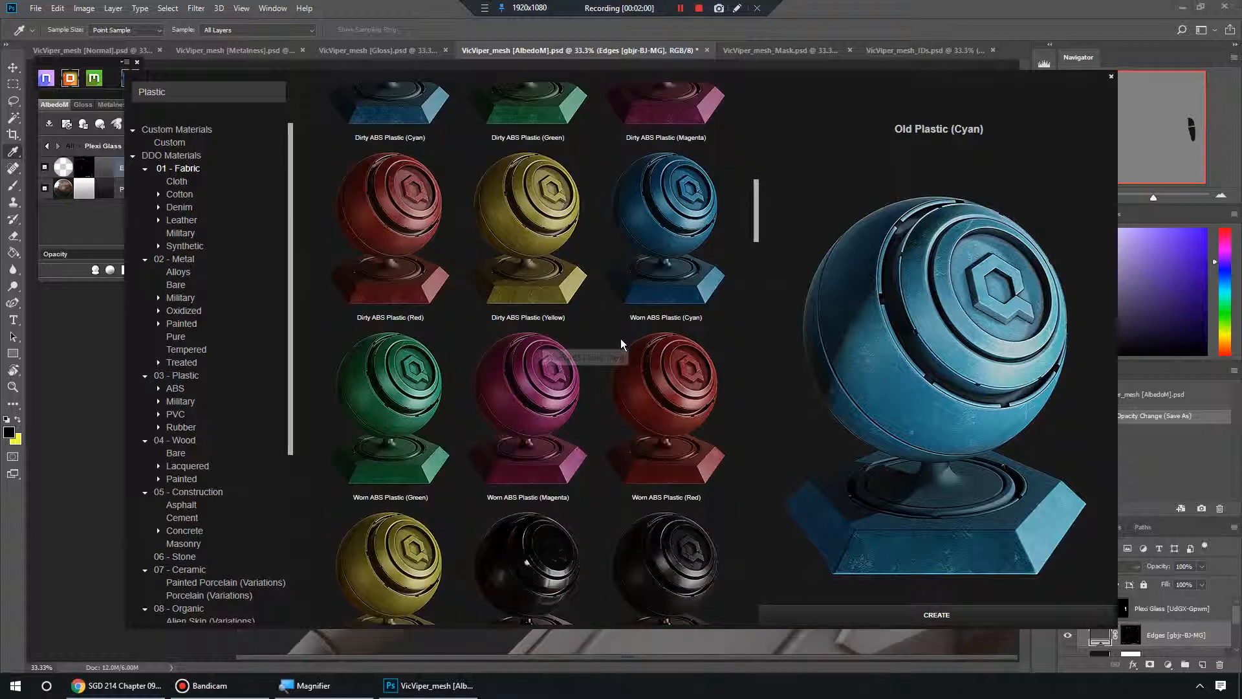
{"action": "scroll", "coordinate": [570, 331], "scroll_direction": "down", "scroll_amount": 7}
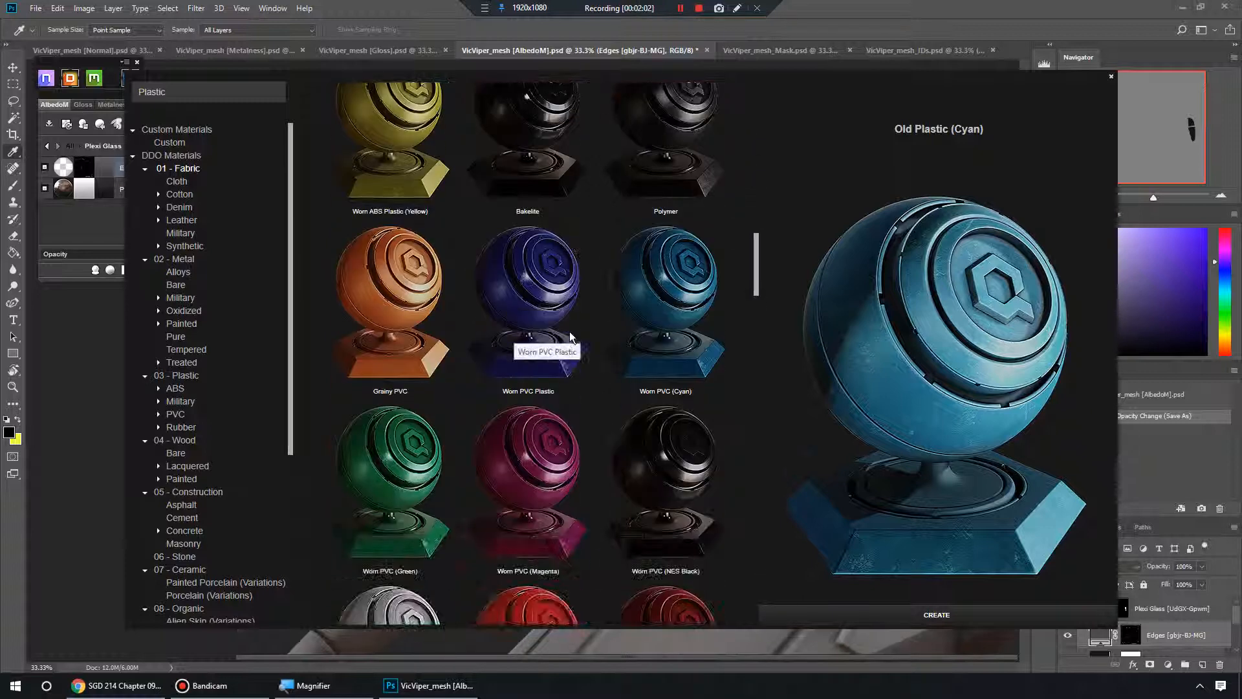
{"action": "scroll", "coordinate": [566, 334], "scroll_direction": "down", "scroll_amount": 3}
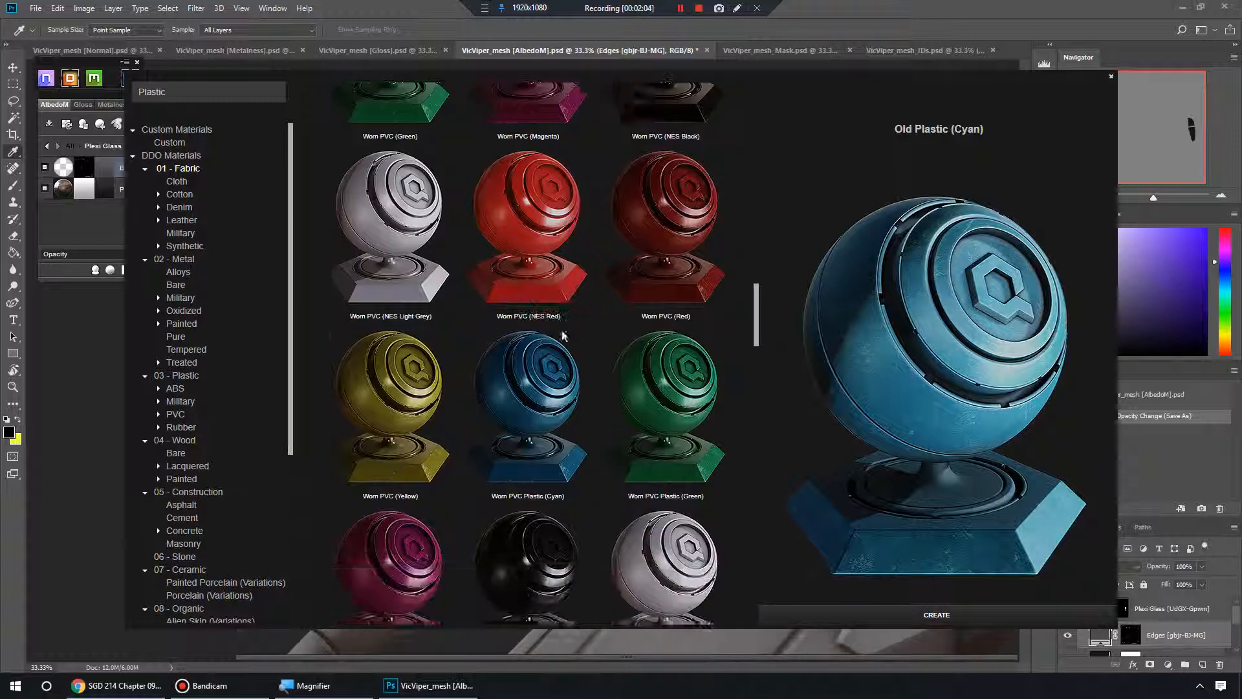
{"action": "left_click", "coordinate": [554, 227]}
{"action": "scroll", "coordinate": [558, 401], "scroll_direction": "down", "scroll_amount": 3}
{"action": "scroll", "coordinate": [550, 375], "scroll_direction": "up", "scroll_amount": 4}
{"action": "left_click", "coordinate": [542, 249]}
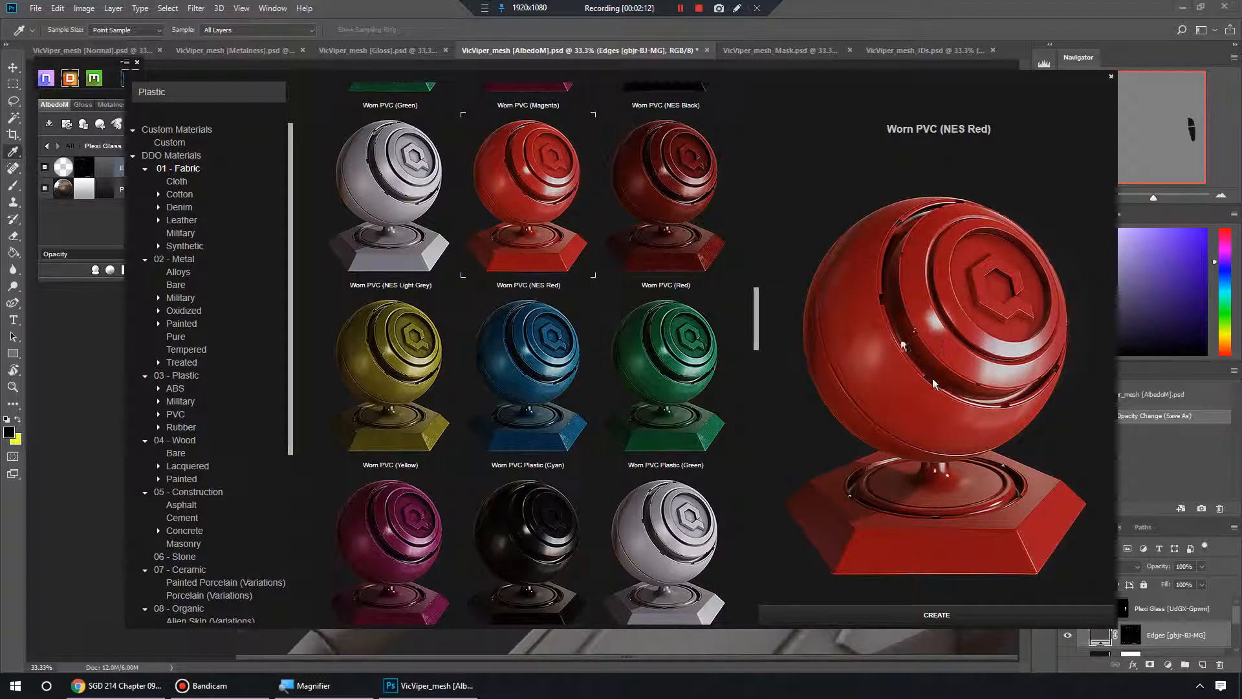
{"action": "left_click", "coordinate": [724, 226]}
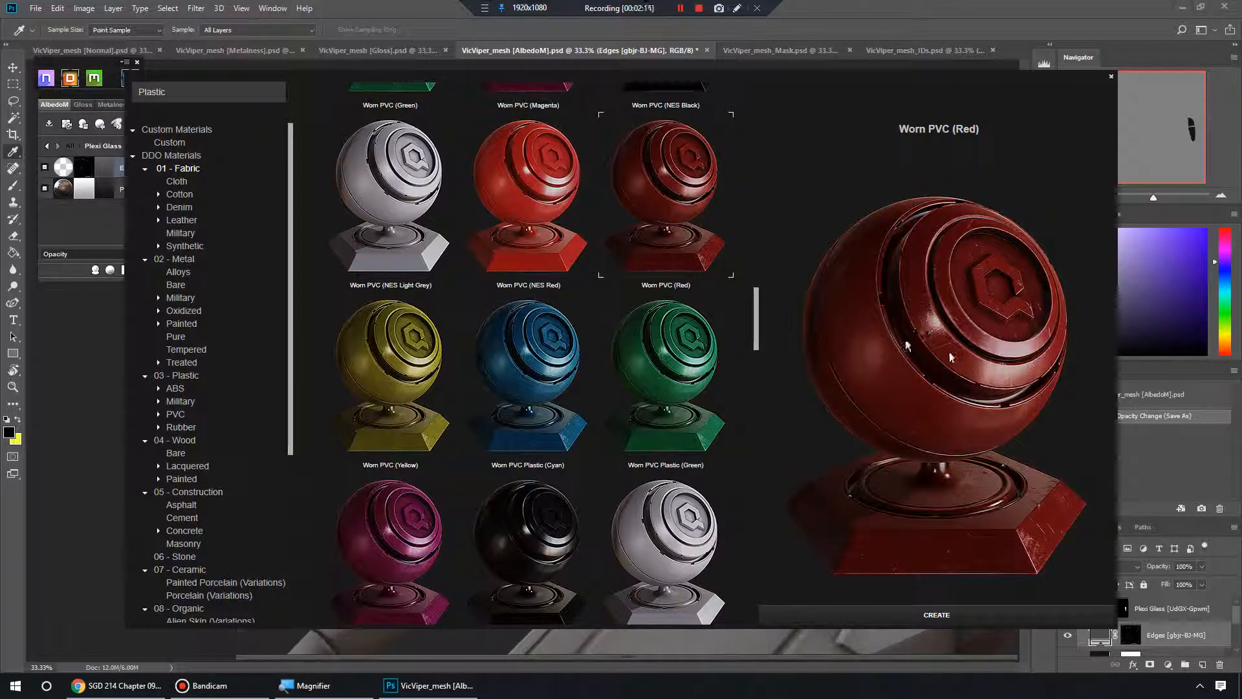
{"action": "left_click", "coordinate": [536, 366]}
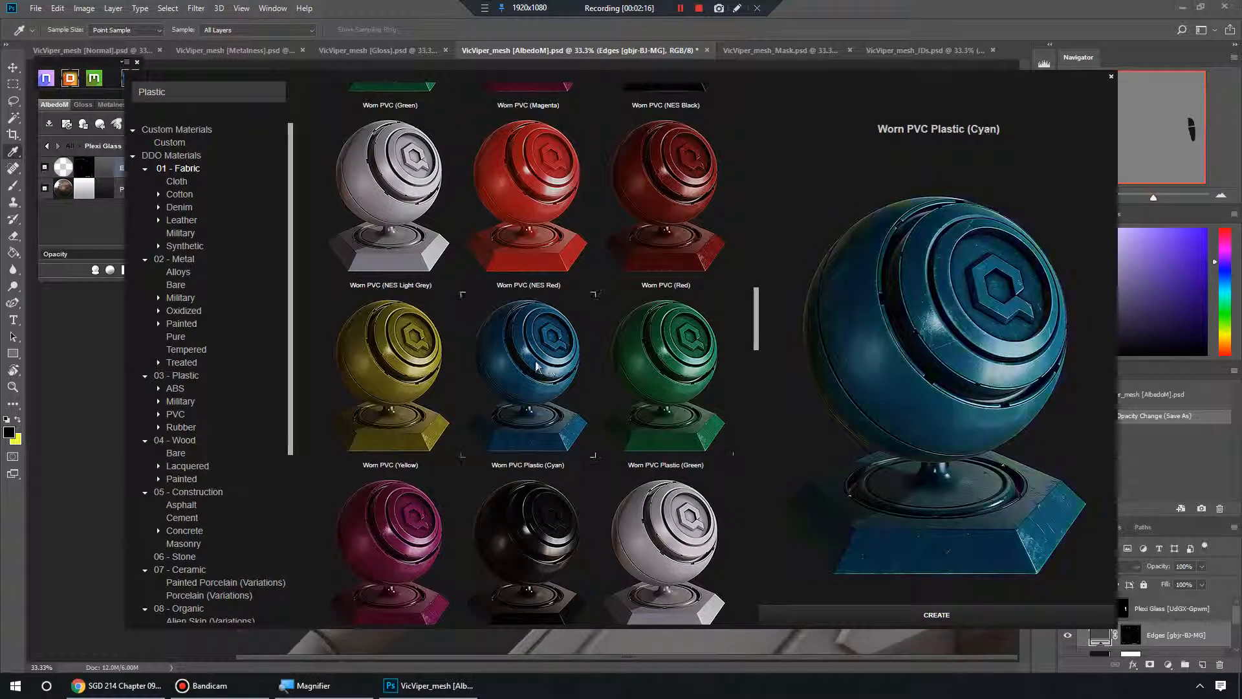
{"action": "left_click", "coordinate": [416, 374]}
{"action": "left_click", "coordinate": [524, 203]}
Look through the remaining plastics, previewing the old and worn plastics, Polypropylene, and the black, white, green and blue glossy ones
{"action": "scroll", "coordinate": [627, 375], "scroll_direction": "down", "scroll_amount": 6}
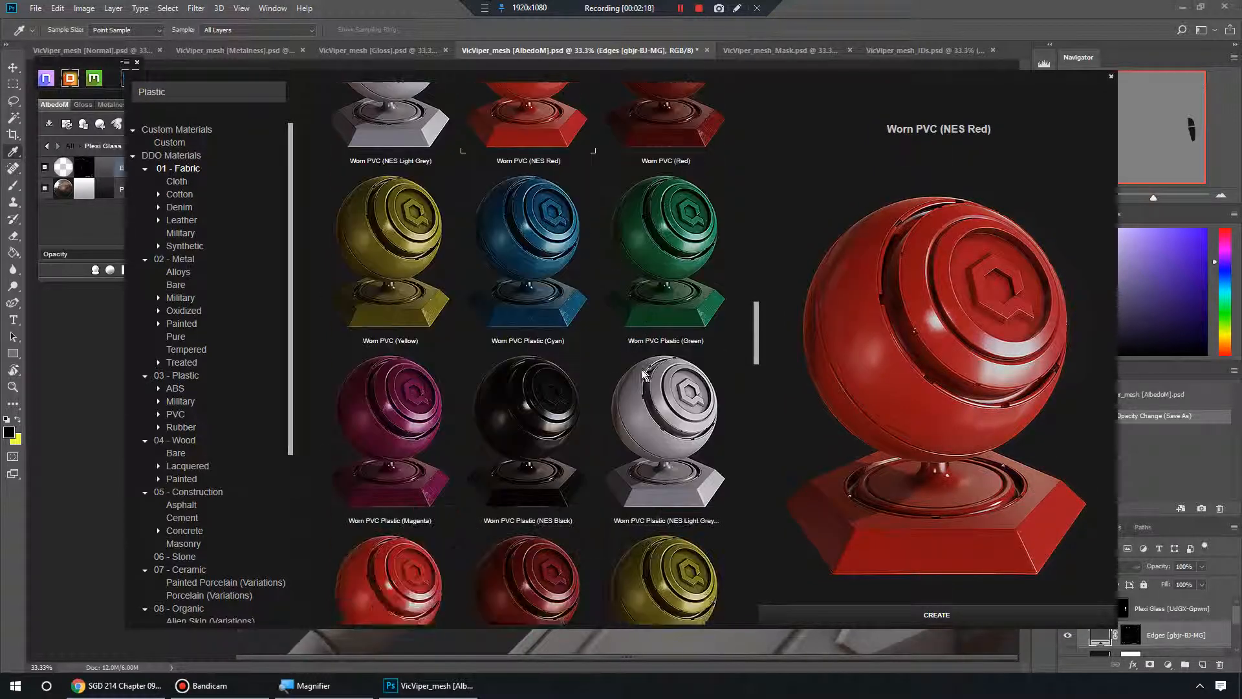
{"action": "scroll", "coordinate": [630, 374], "scroll_direction": "down", "scroll_amount": 10}
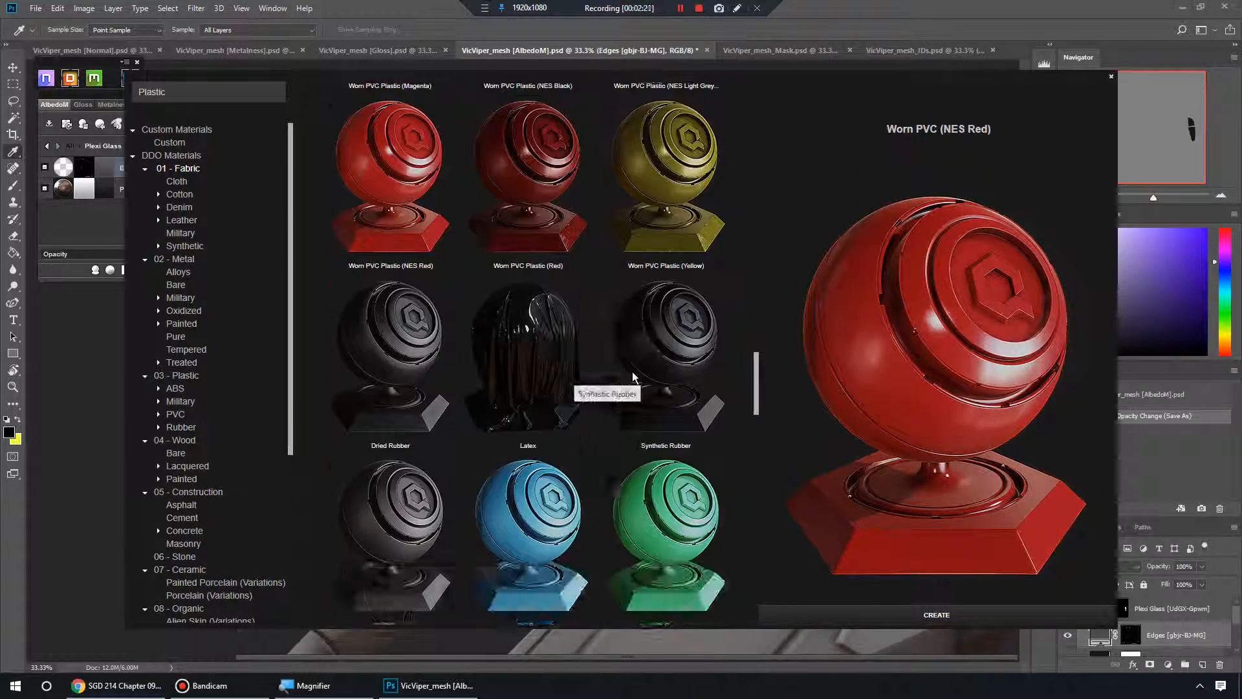
{"action": "scroll", "coordinate": [626, 372], "scroll_direction": "down", "scroll_amount": 12}
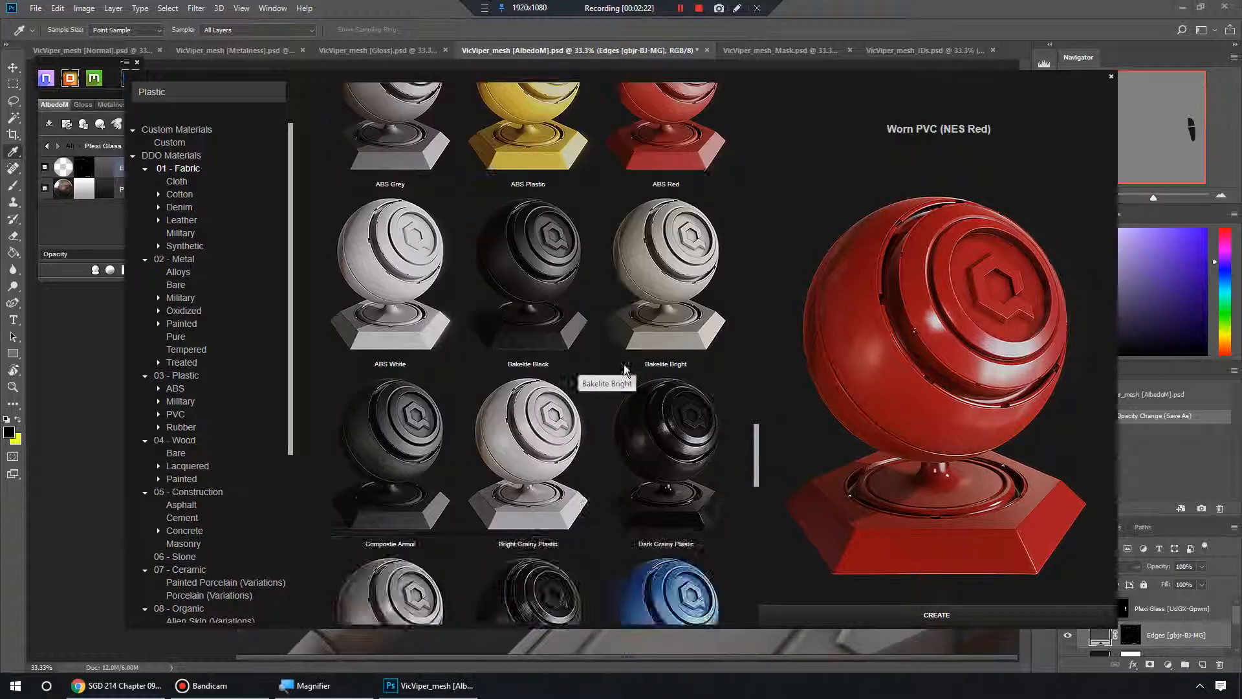
{"action": "scroll", "coordinate": [623, 381], "scroll_direction": "down", "scroll_amount": 2}
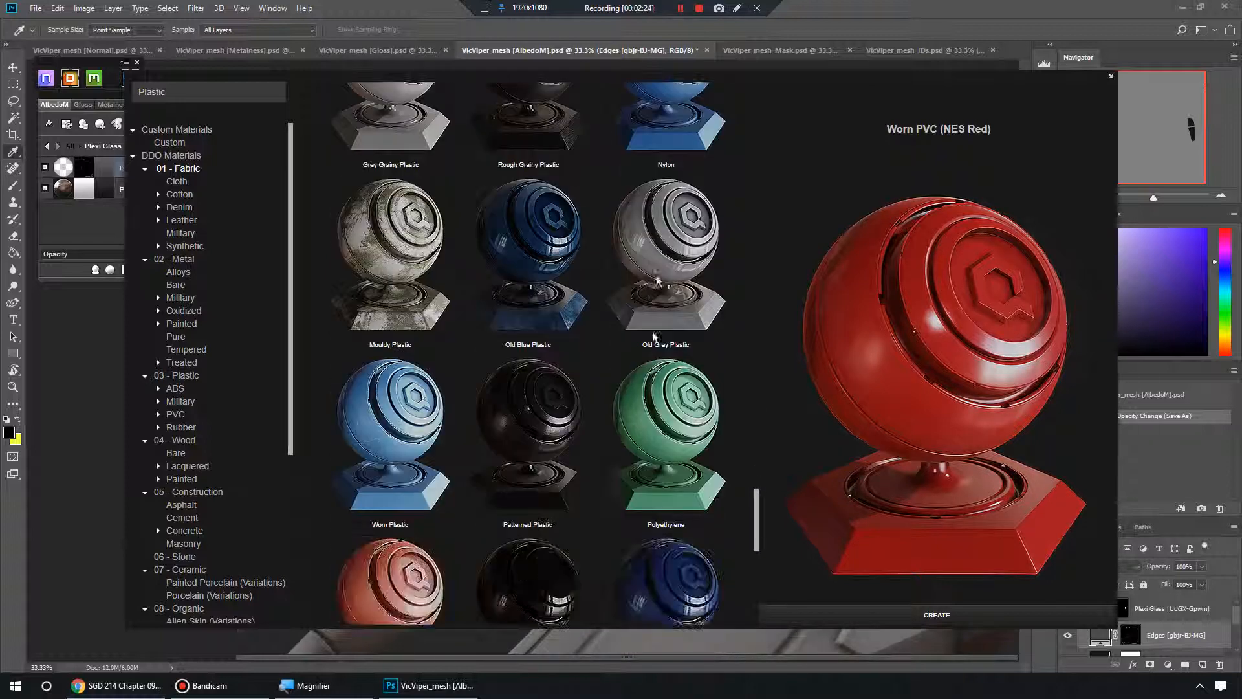
{"action": "left_click", "coordinate": [657, 278]}
{"action": "left_click", "coordinate": [421, 414]}
{"action": "scroll", "coordinate": [545, 416], "scroll_direction": "down", "scroll_amount": 2}
{"action": "scroll", "coordinate": [546, 416], "scroll_direction": "down", "scroll_amount": 2}
{"action": "left_click", "coordinate": [537, 363]}
{"action": "left_click", "coordinate": [391, 349]}
{"action": "left_click", "coordinate": [528, 532]}
{"action": "left_click", "coordinate": [670, 524]}
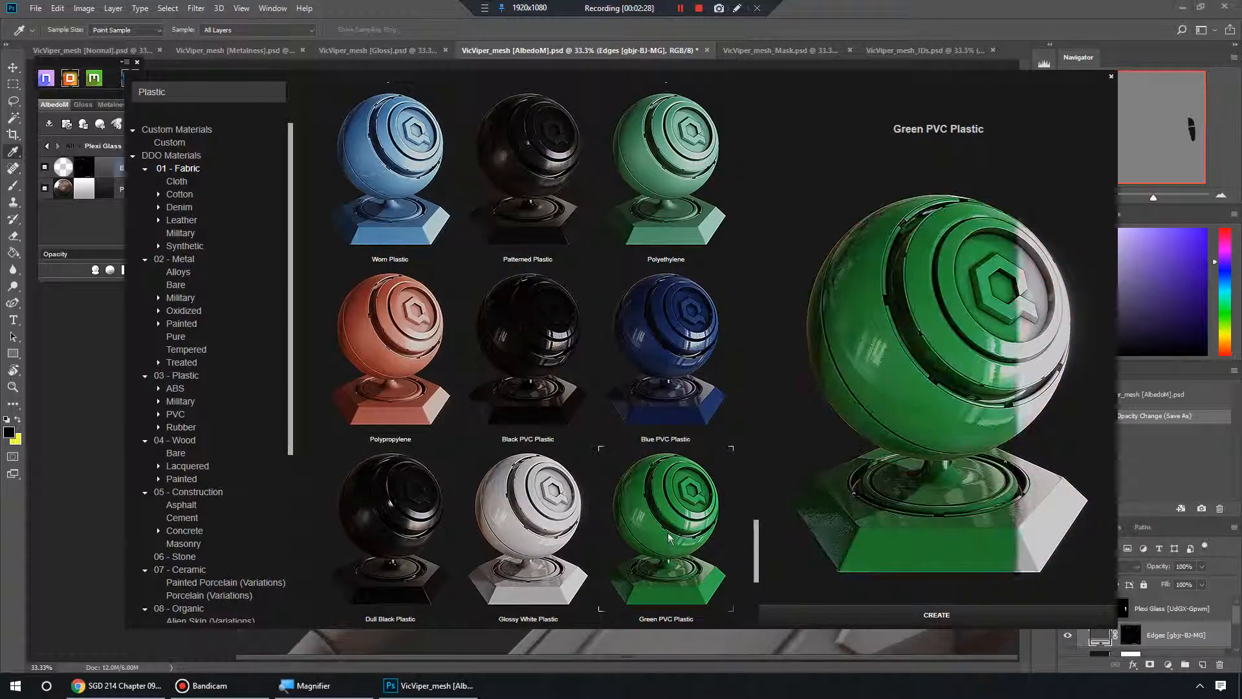
{"action": "left_click", "coordinate": [644, 421]}
Create the Red PVC Plastic material on the canopy frame, keeping it outside the currently selected group
{"action": "scroll", "coordinate": [645, 432], "scroll_direction": "down", "scroll_amount": 3}
{"action": "left_click", "coordinate": [561, 426]}
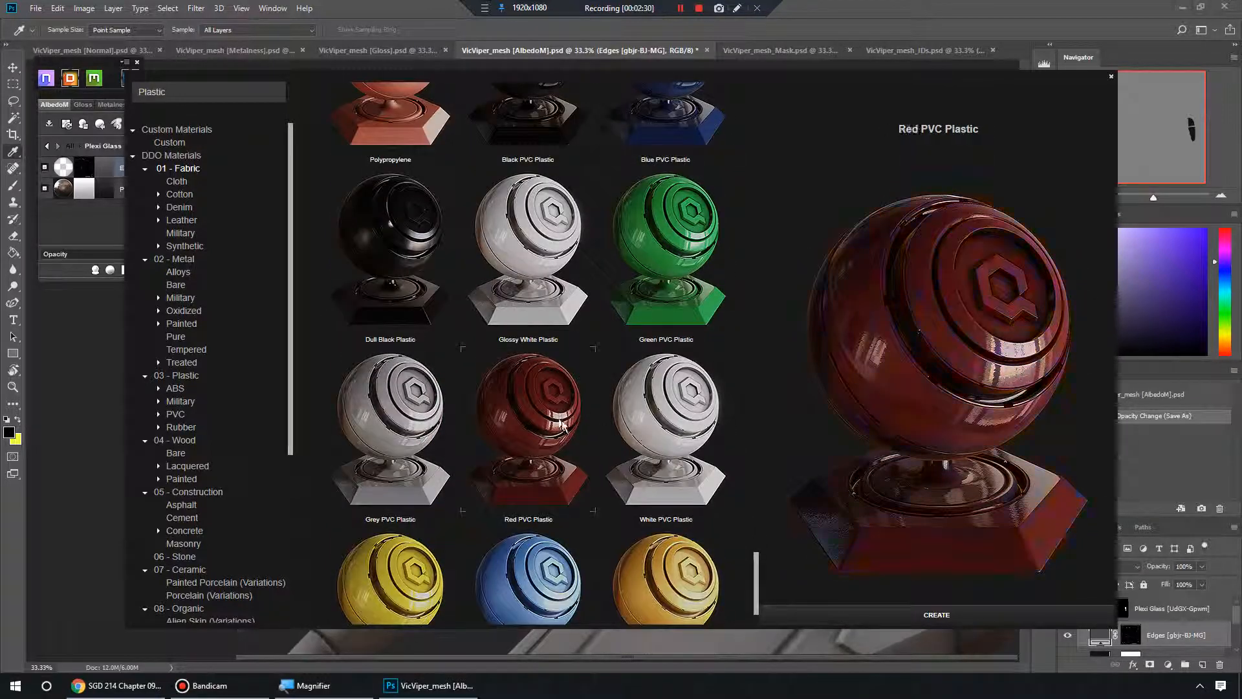
{"action": "scroll", "coordinate": [564, 425], "scroll_direction": "down", "scroll_amount": 1}
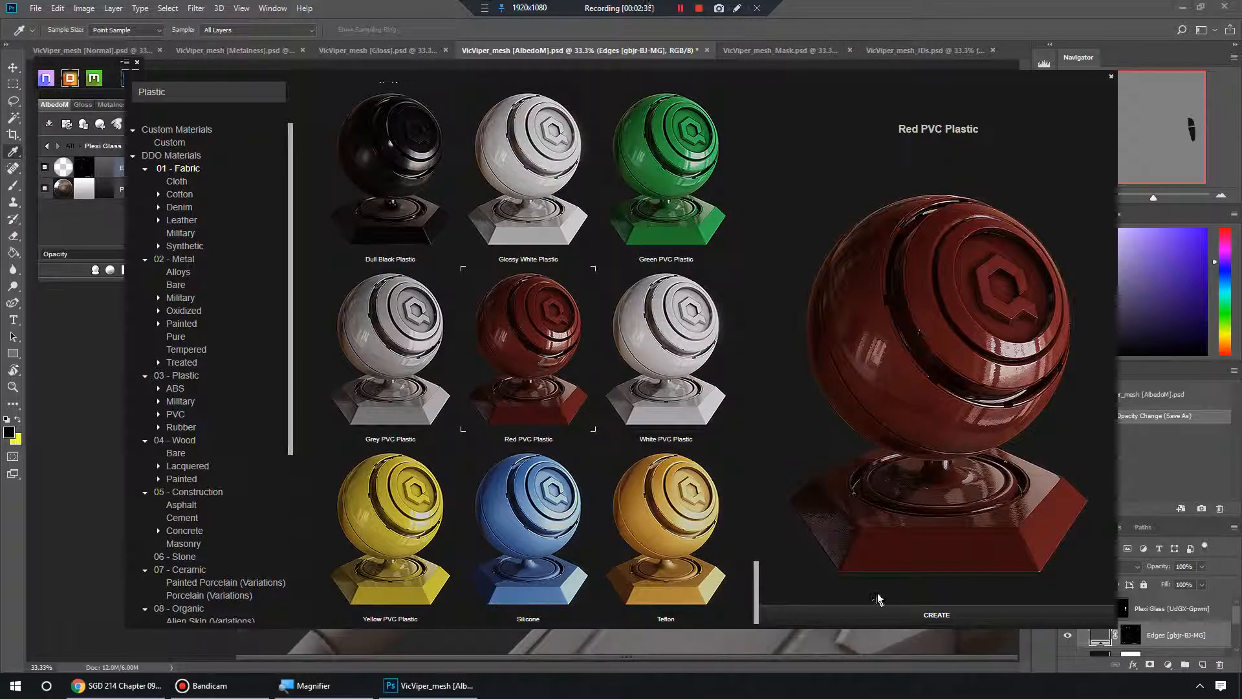
{"action": "left_click", "coordinate": [921, 615]}
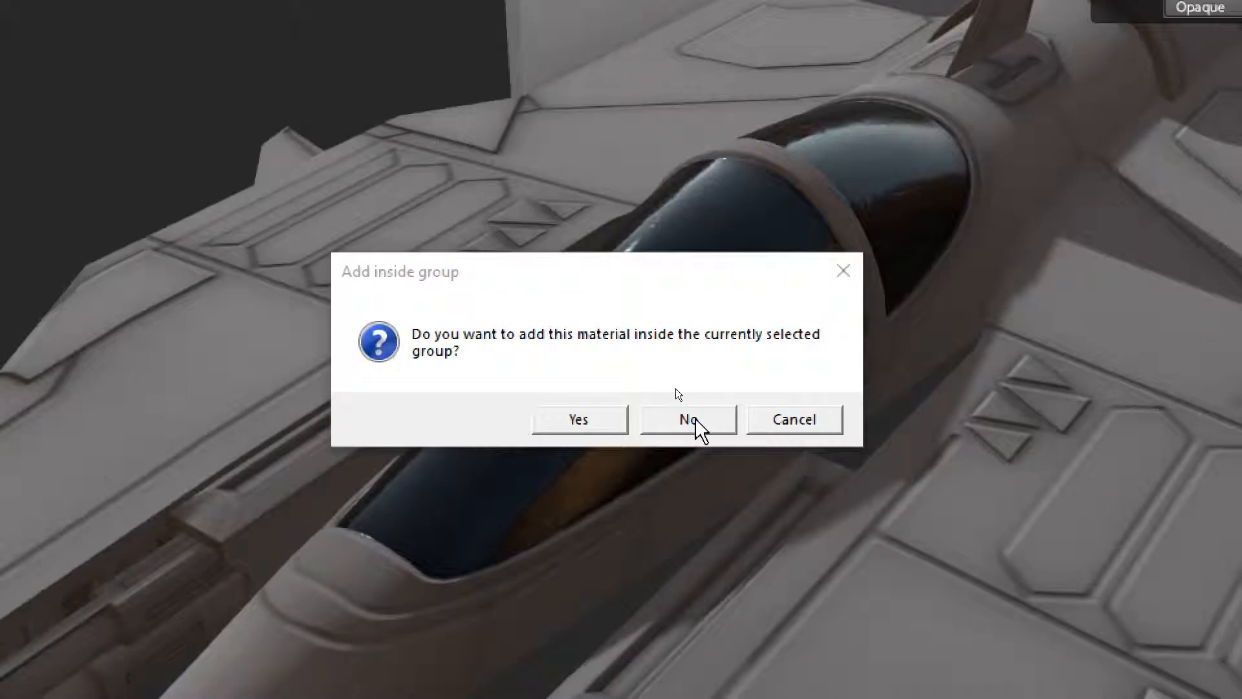
{"action": "left_click", "coordinate": [694, 419]}
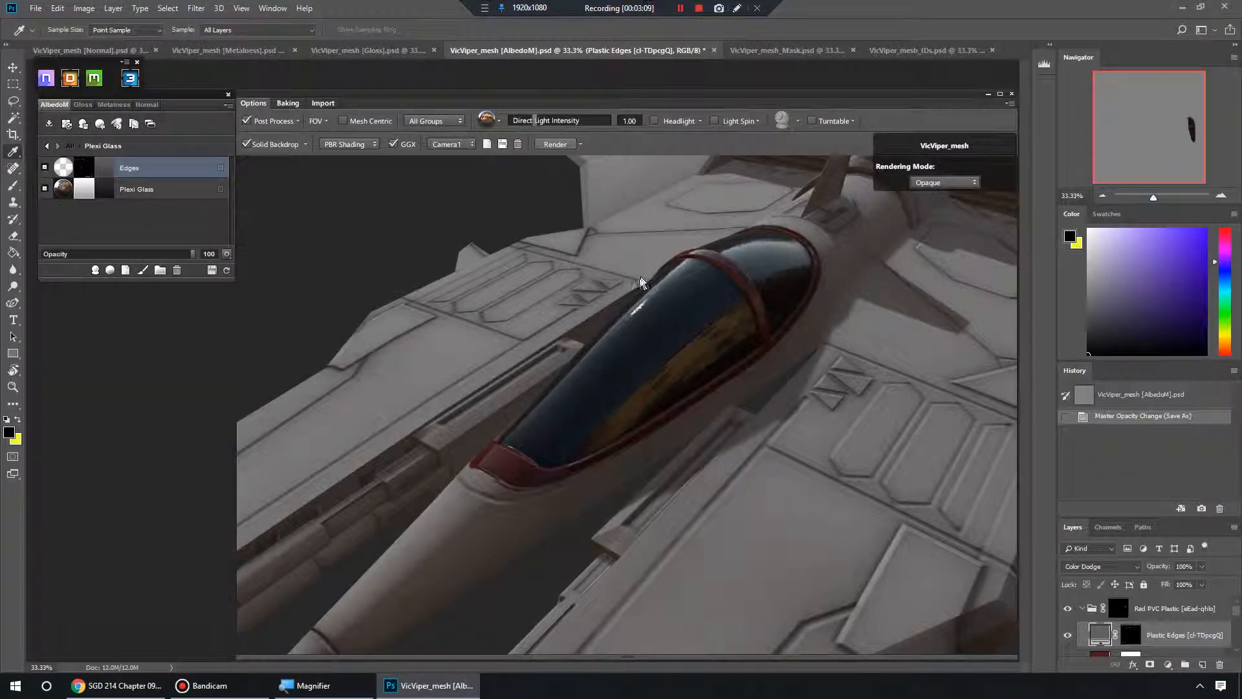
{"action": "left_click_drag", "start_coordinate": [632, 310], "coordinate": [728, 315]}
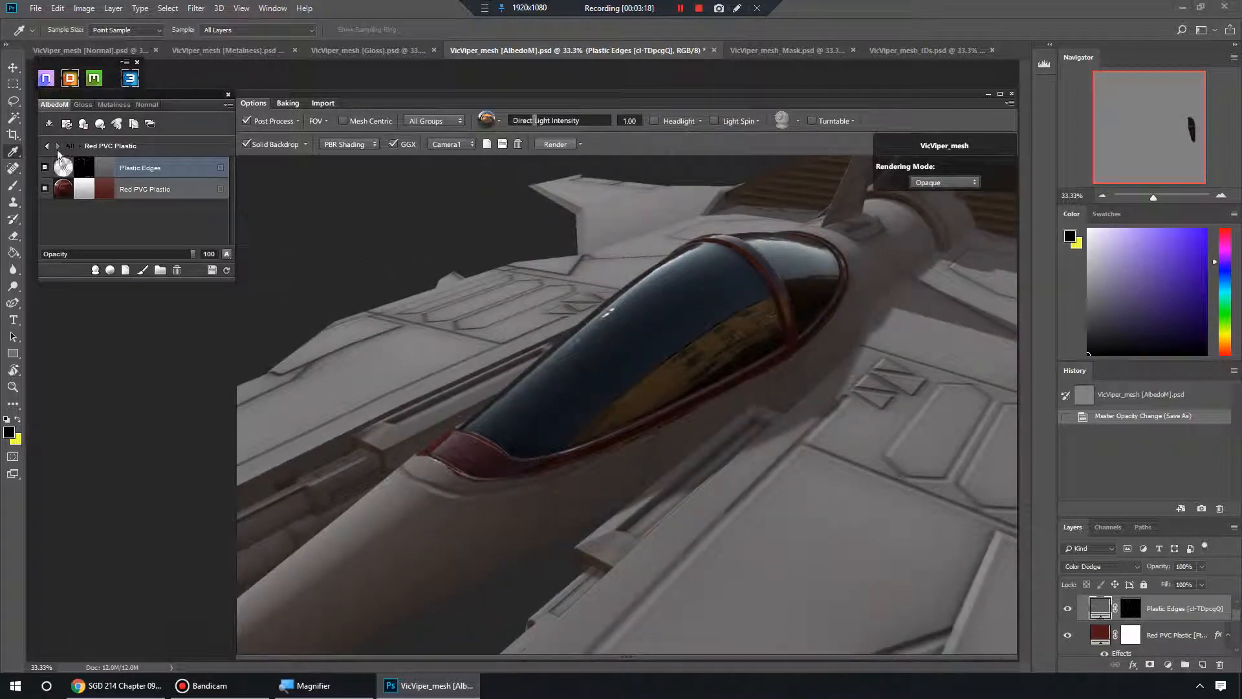
Check the layers inside the Red PVC Plastic group and return to the top level of the layer stack
{"action": "left_click_drag", "start_coordinate": [189, 186], "coordinate": [188, 180]}
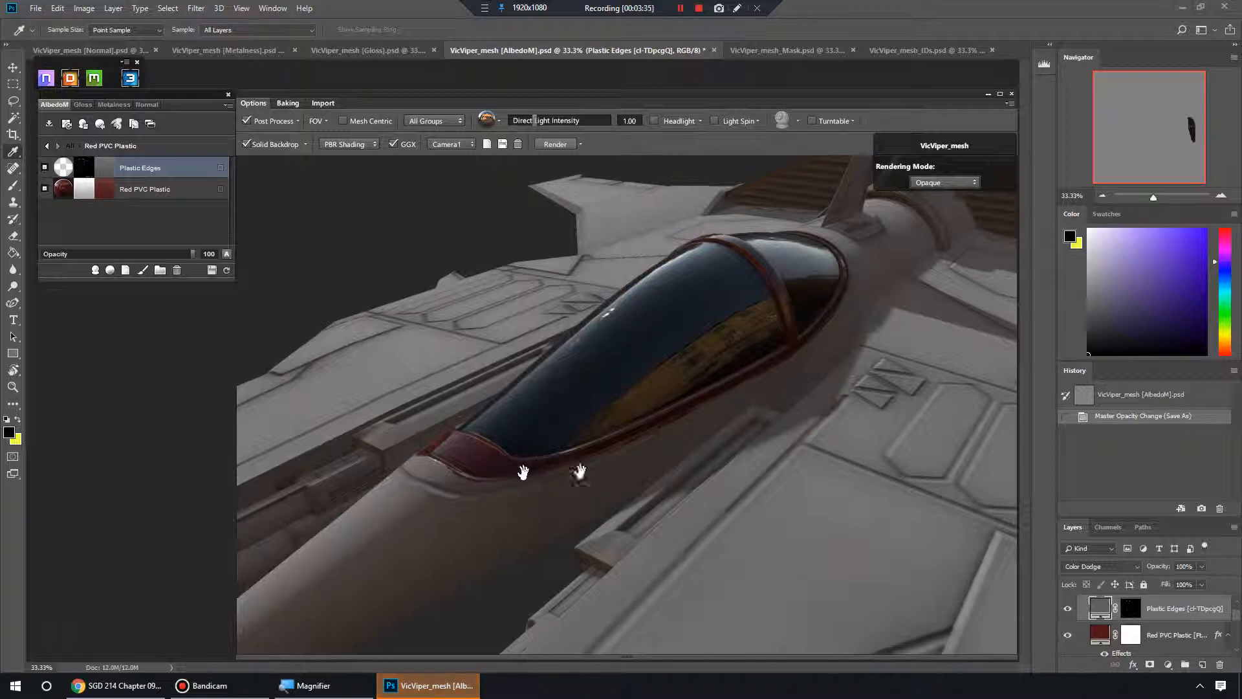
{"action": "left_click", "coordinate": [47, 146]}
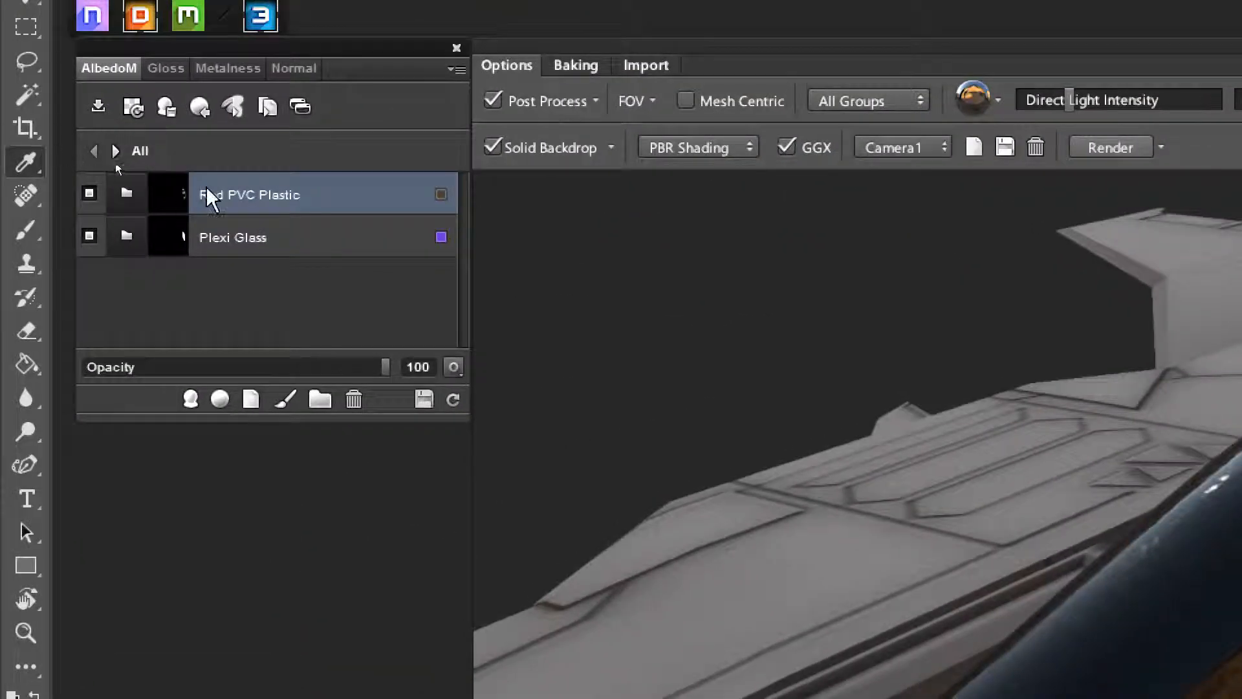
{"action": "left_click", "coordinate": [115, 151]}
{"action": "left_click", "coordinate": [92, 148]}
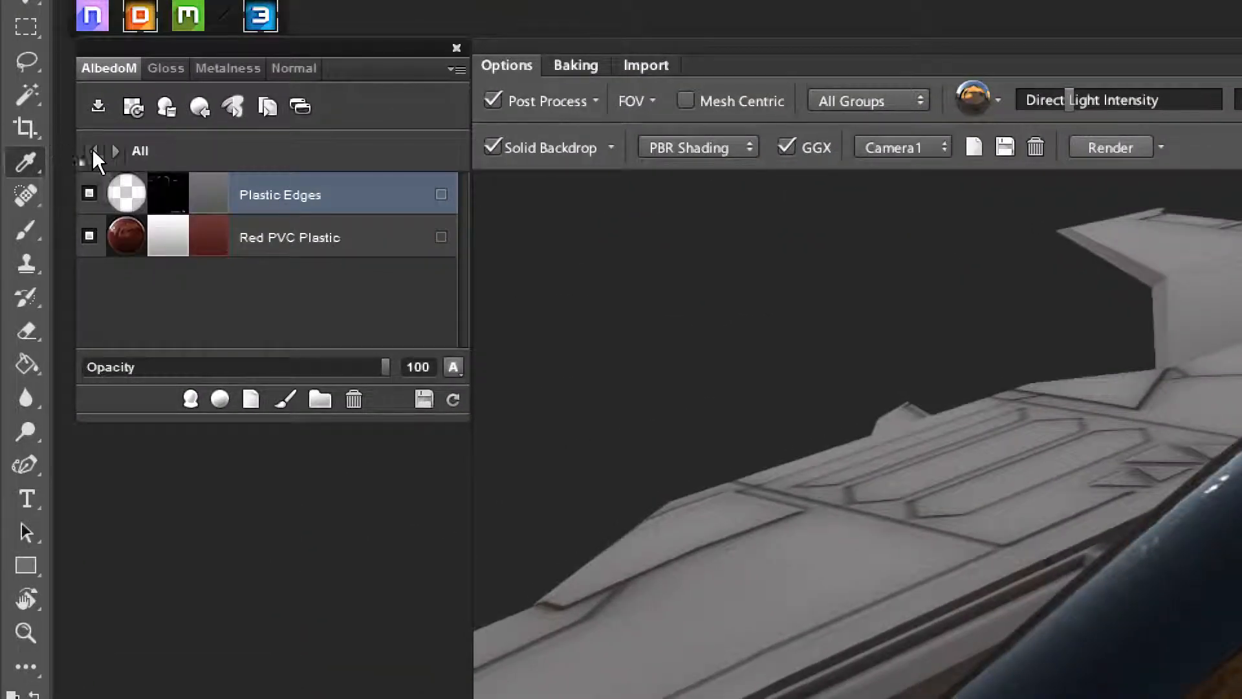
{"action": "double_click", "coordinate": [278, 194]}
{"action": "right_click", "coordinate": [278, 194]}
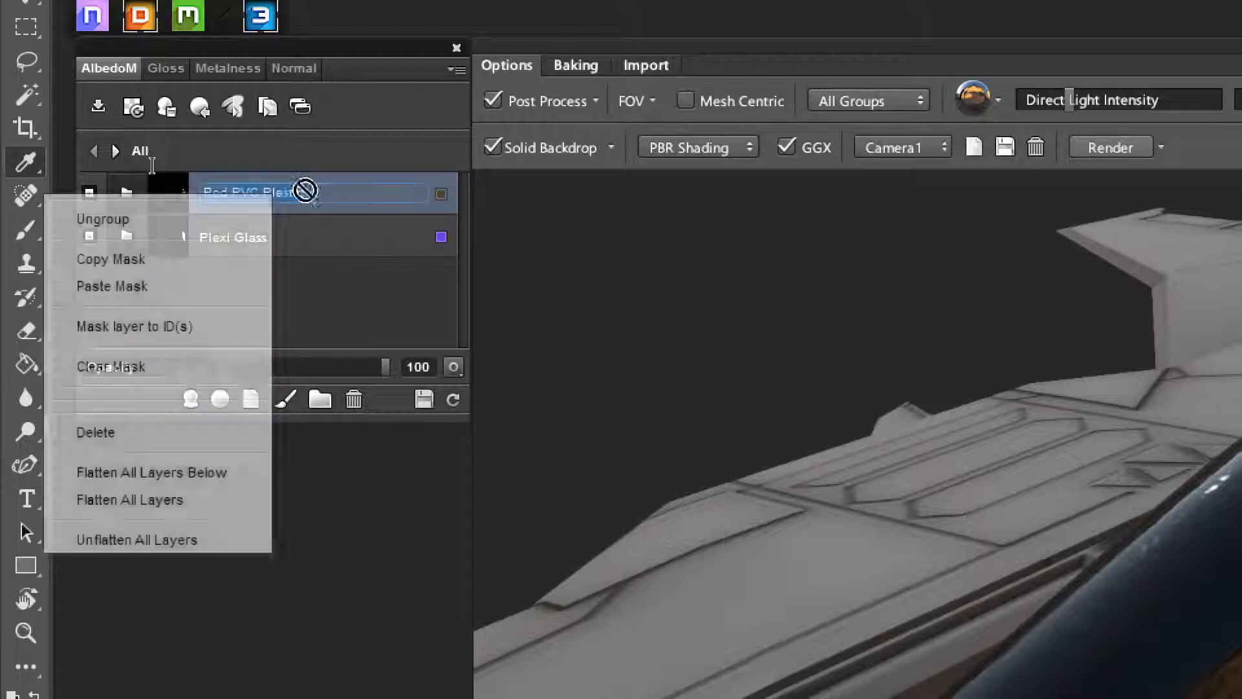
{"action": "left_click", "coordinate": [325, 191]}
{"action": "key", "text": "Return"}
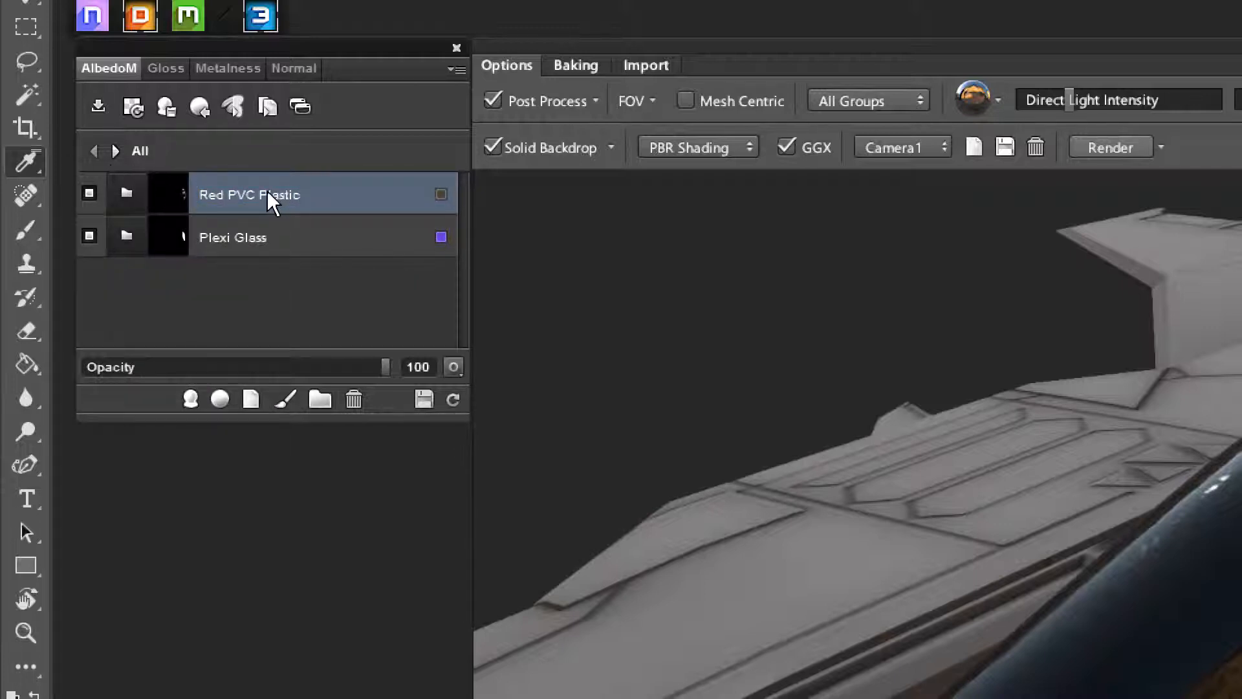
Look through the Plastic Edges and Red PVC Plastic layers inside their group, and compare the two top-level material groups
{"action": "left_click", "coordinate": [116, 150]}
{"action": "left_click", "coordinate": [386, 232]}
{"action": "left_click", "coordinate": [382, 192]}
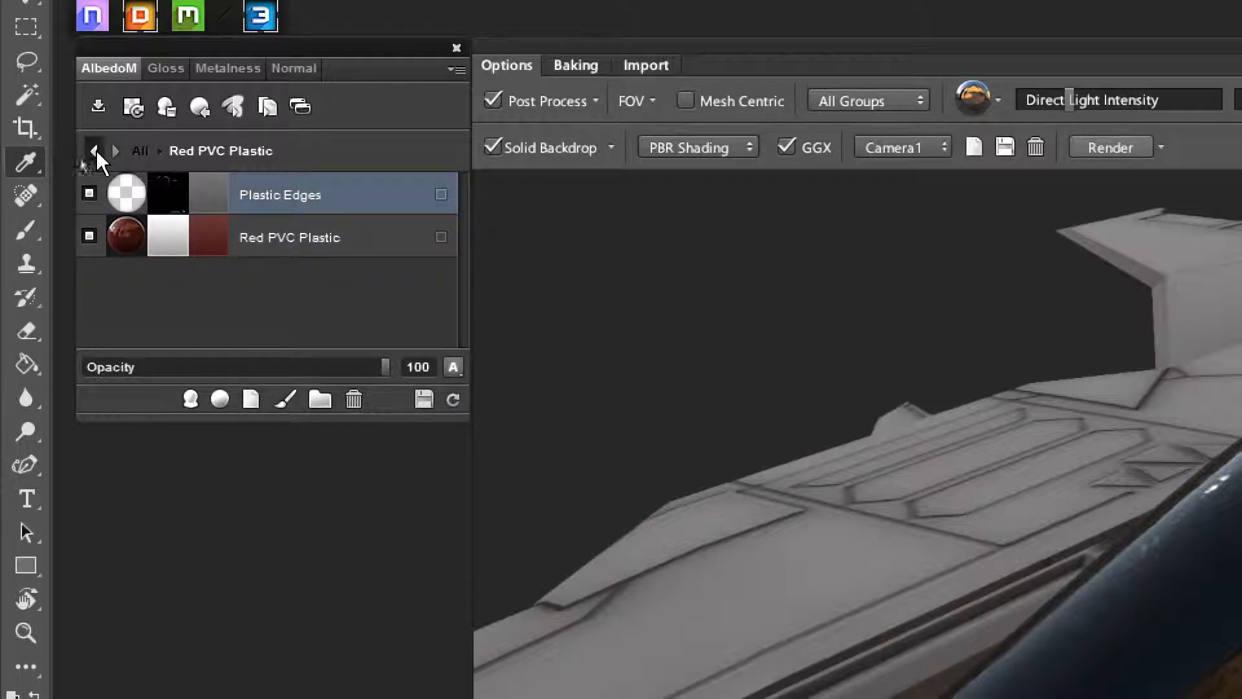
{"action": "left_click", "coordinate": [96, 150]}
{"action": "left_click_drag", "start_coordinate": [333, 239], "coordinate": [343, 223]}
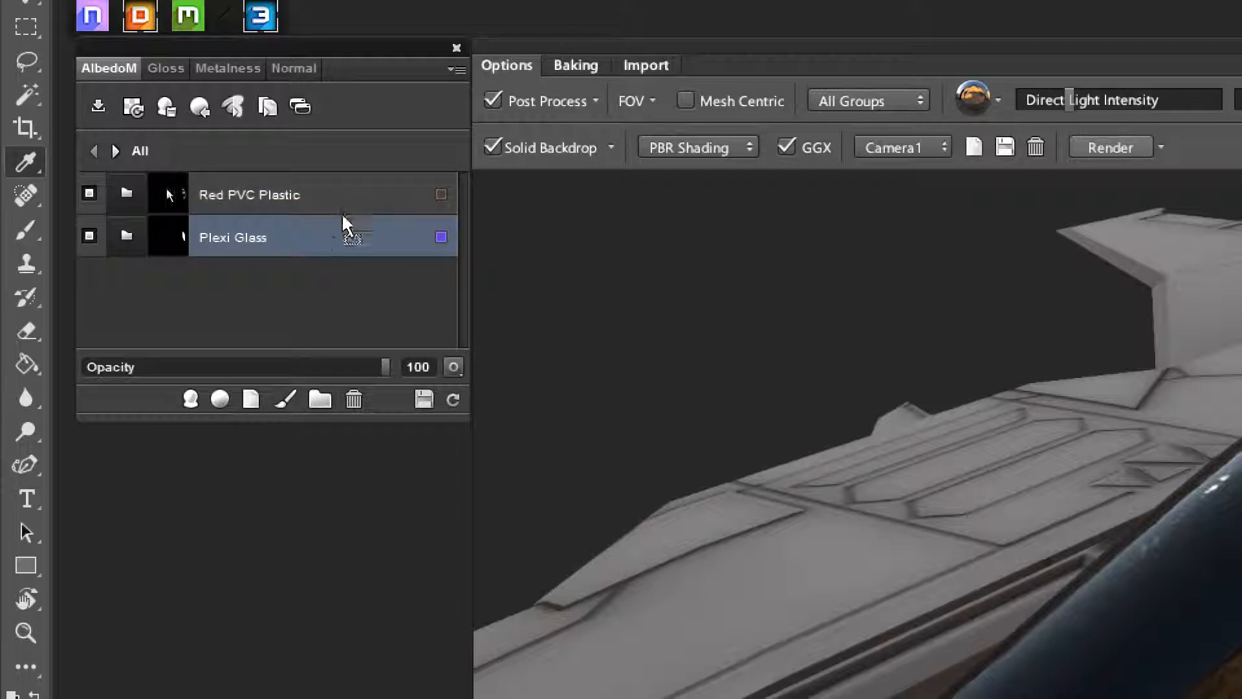
{"action": "left_click", "coordinate": [343, 192]}
{"action": "left_click", "coordinate": [341, 234]}
{"action": "left_click", "coordinate": [339, 181]}
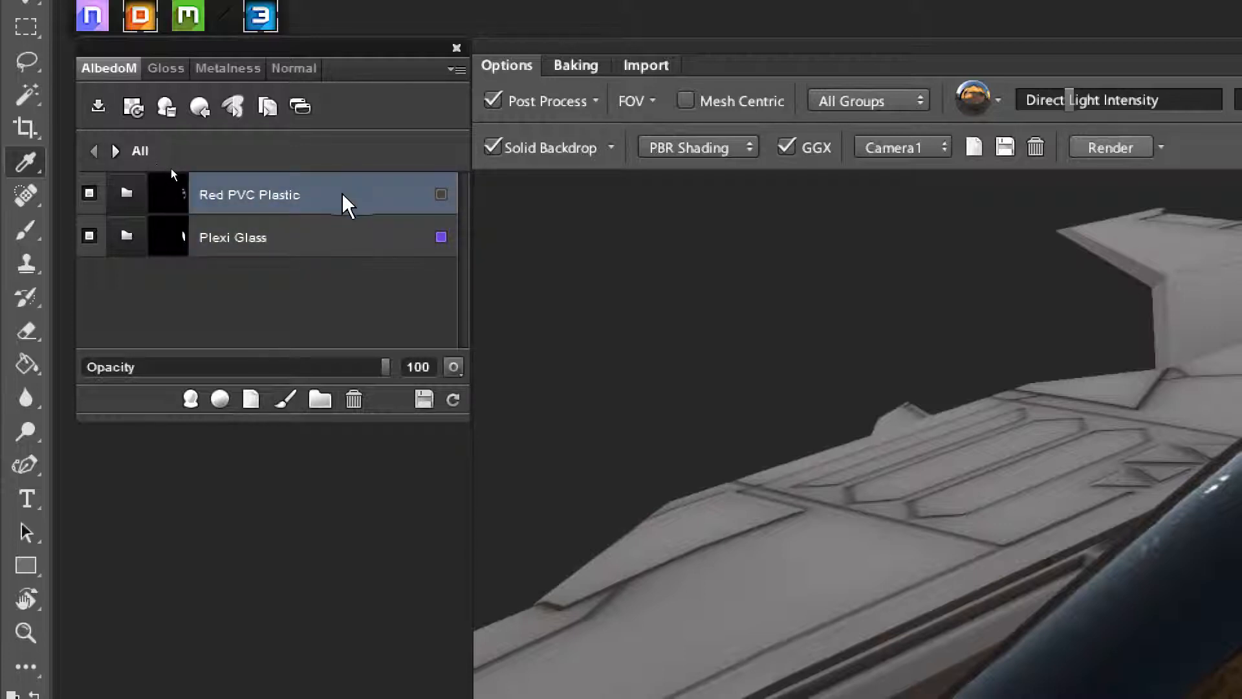
Rename the Red PVC Plastic group Cockpit Brace and the Plexi Glass group Cockpit Glass
{"action": "double_click", "coordinate": [268, 194]}
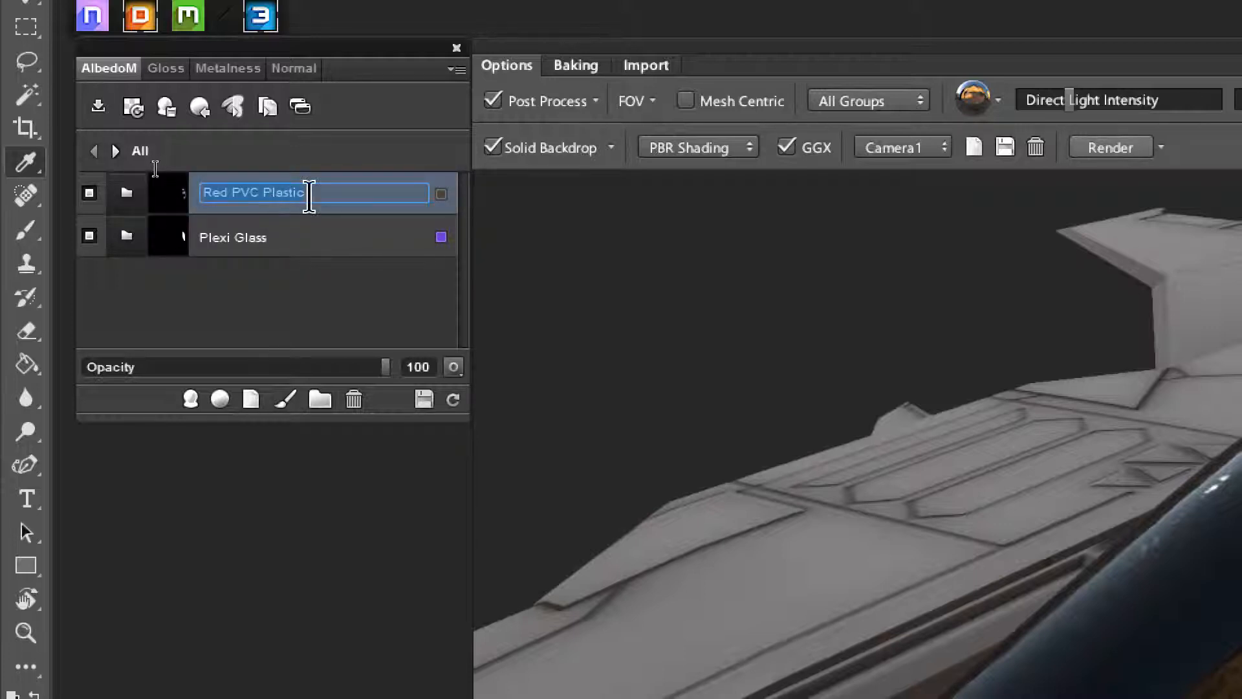
{"action": "type", "text": "Cockpit Brace"}
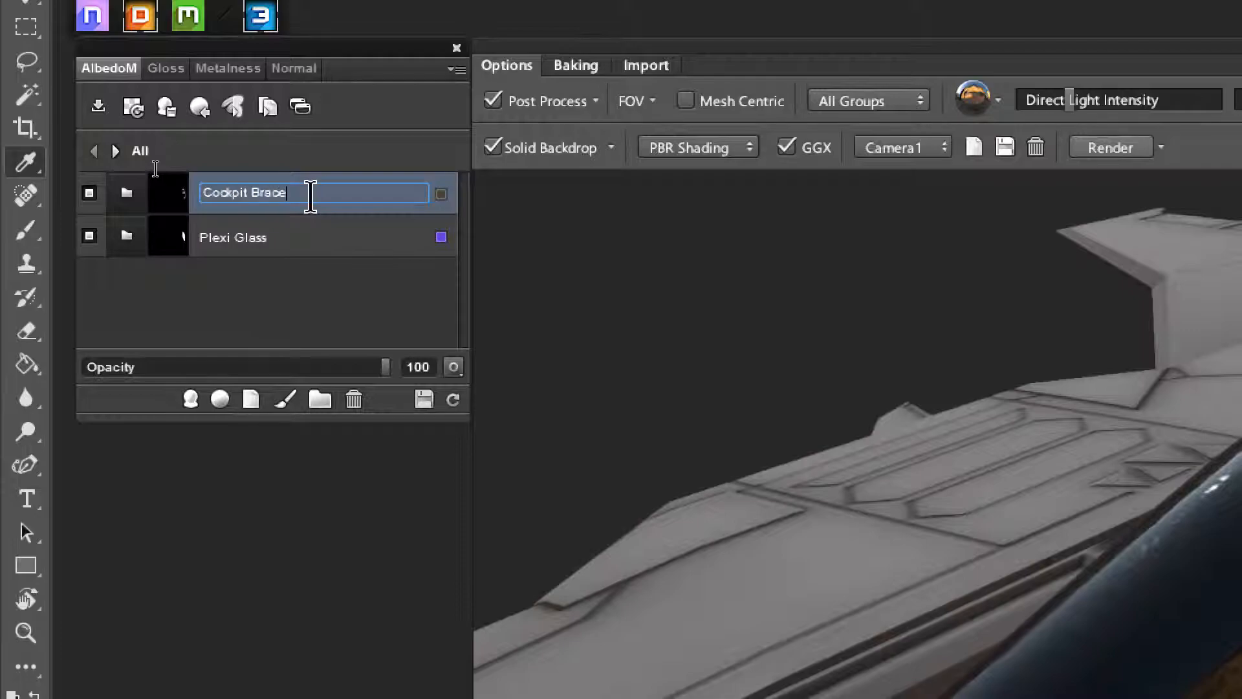
{"action": "key", "text": "Return"}
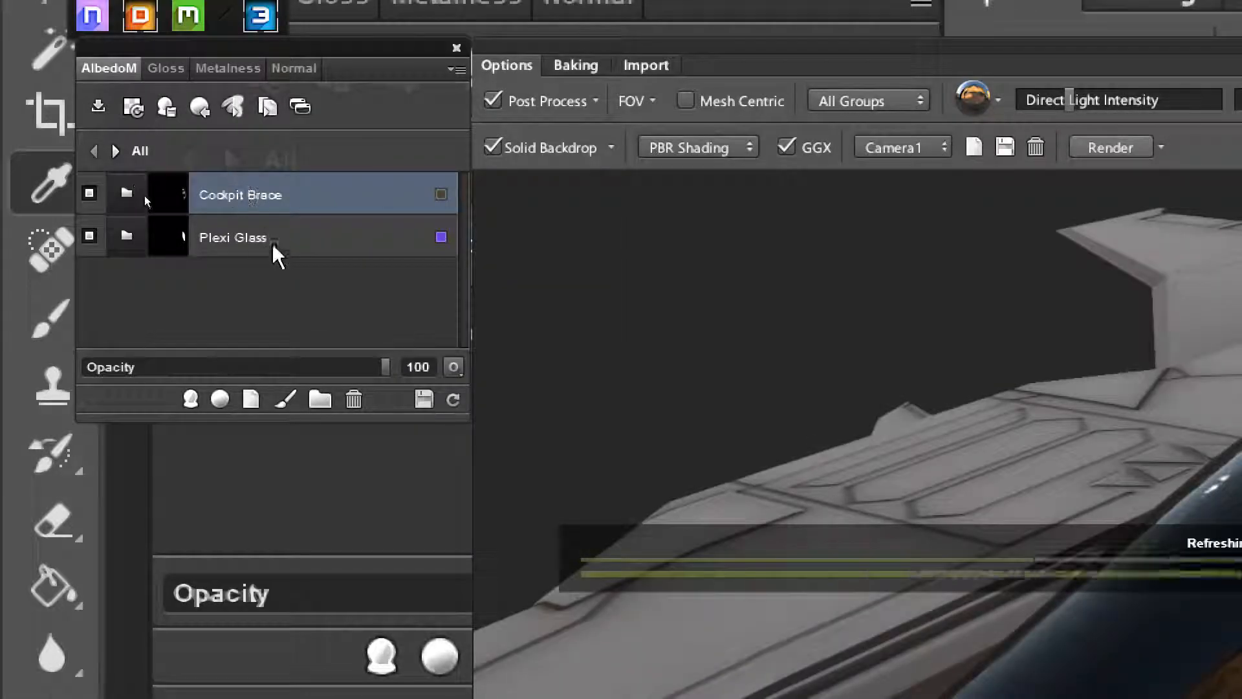
{"action": "double_click", "coordinate": [250, 236]}
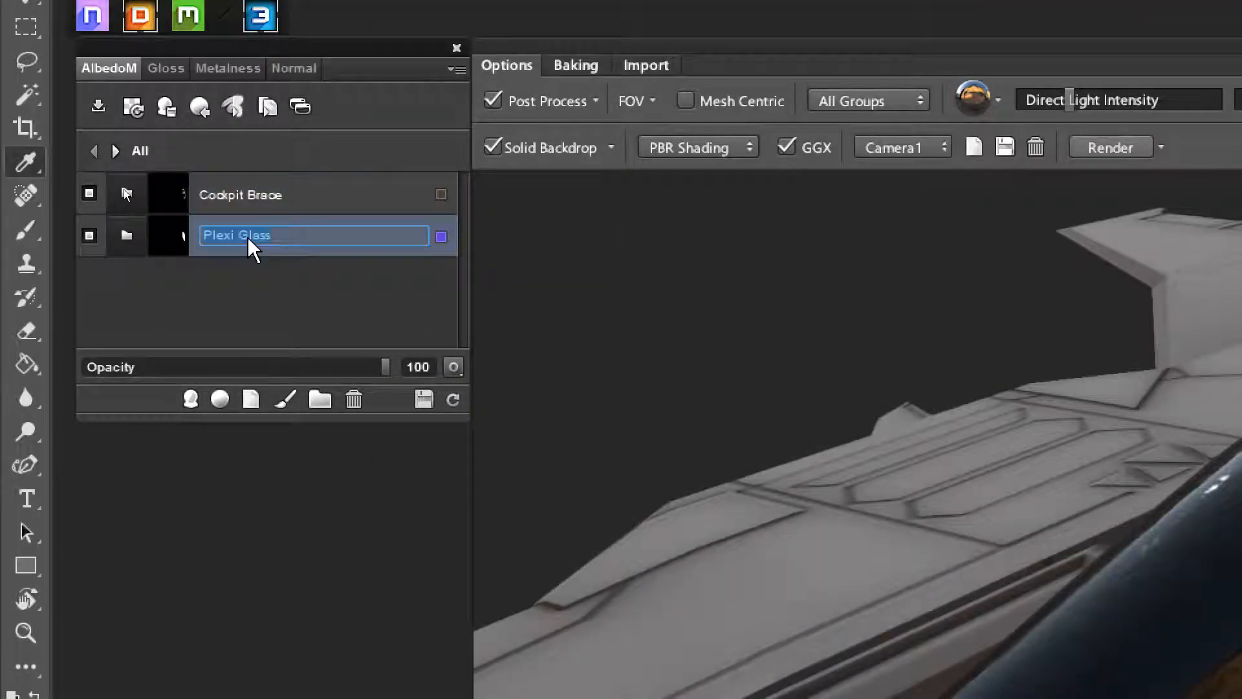
{"action": "type", "text": "Cockpit Glass"}
{"action": "key", "text": "Return"}
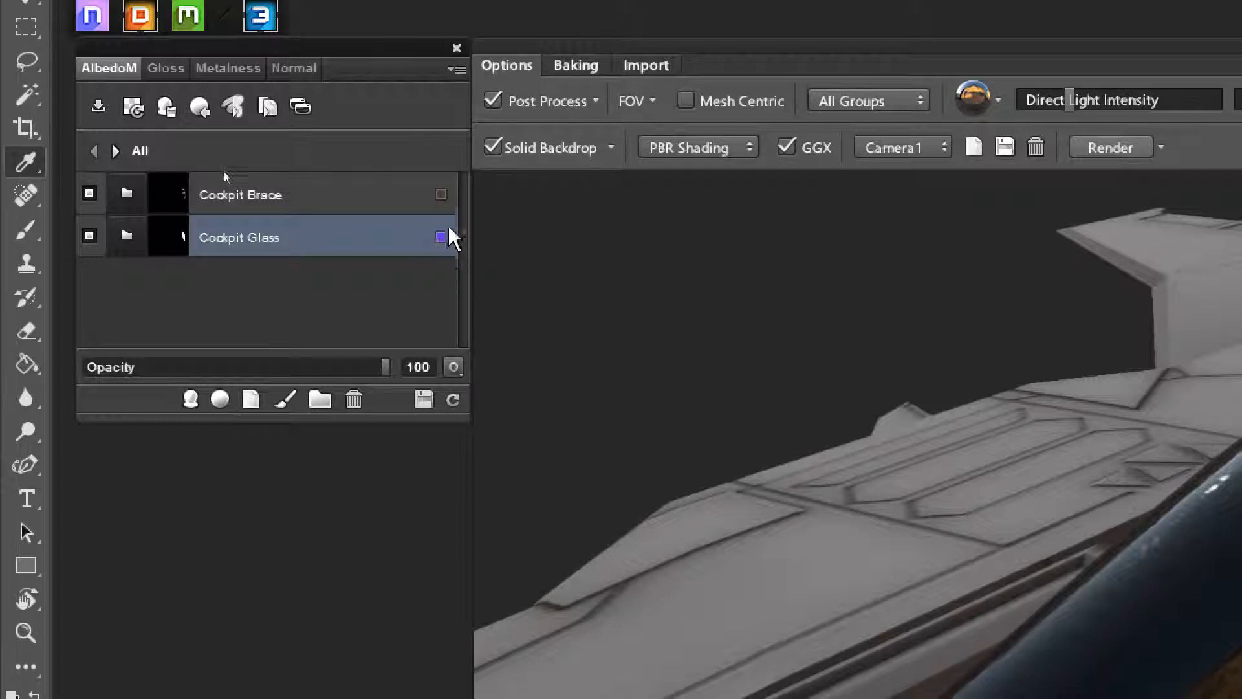
Review the two renamed cockpit groups and the Edges and Plexi Glass layers inside Cockpit Glass
{"action": "left_click", "coordinate": [358, 193]}
{"action": "left_click", "coordinate": [353, 244]}
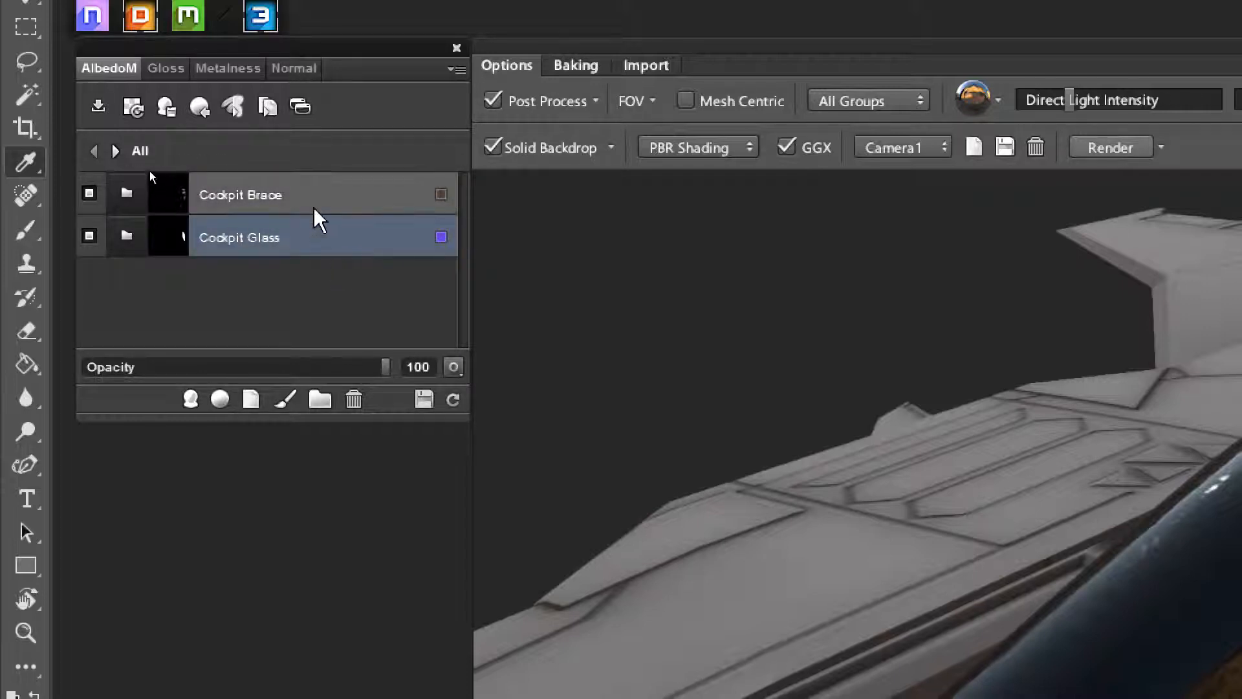
{"action": "left_click", "coordinate": [327, 198]}
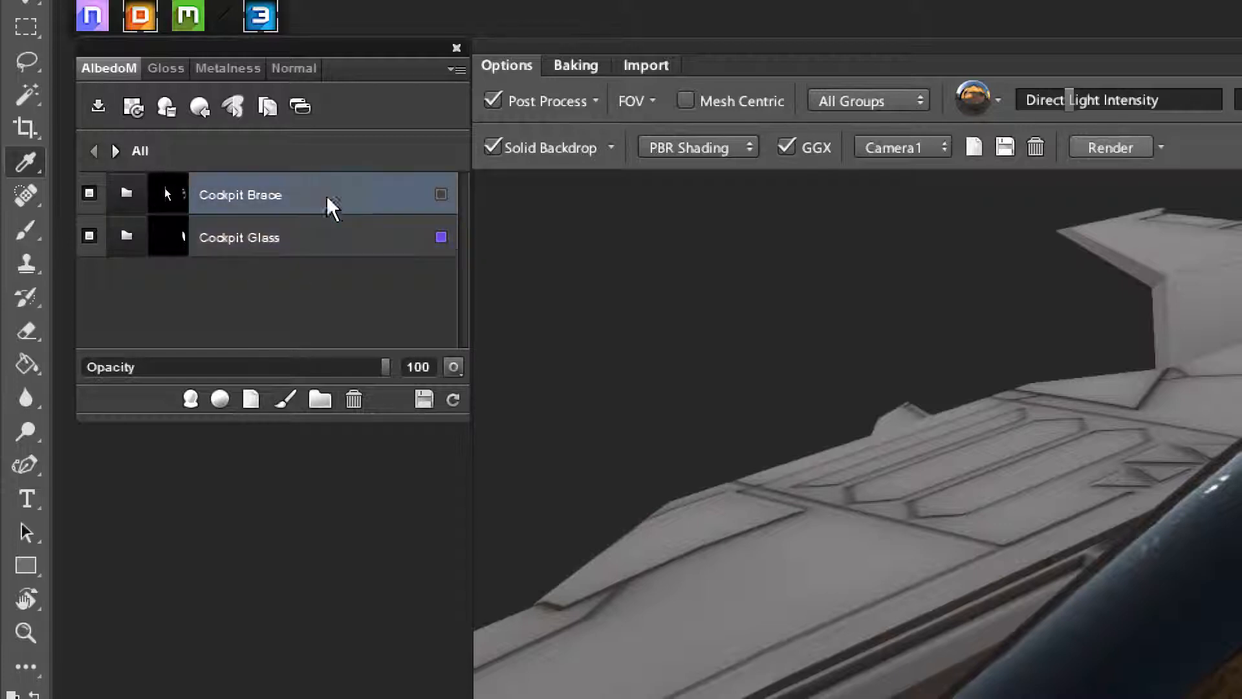
{"action": "left_click", "coordinate": [333, 243]}
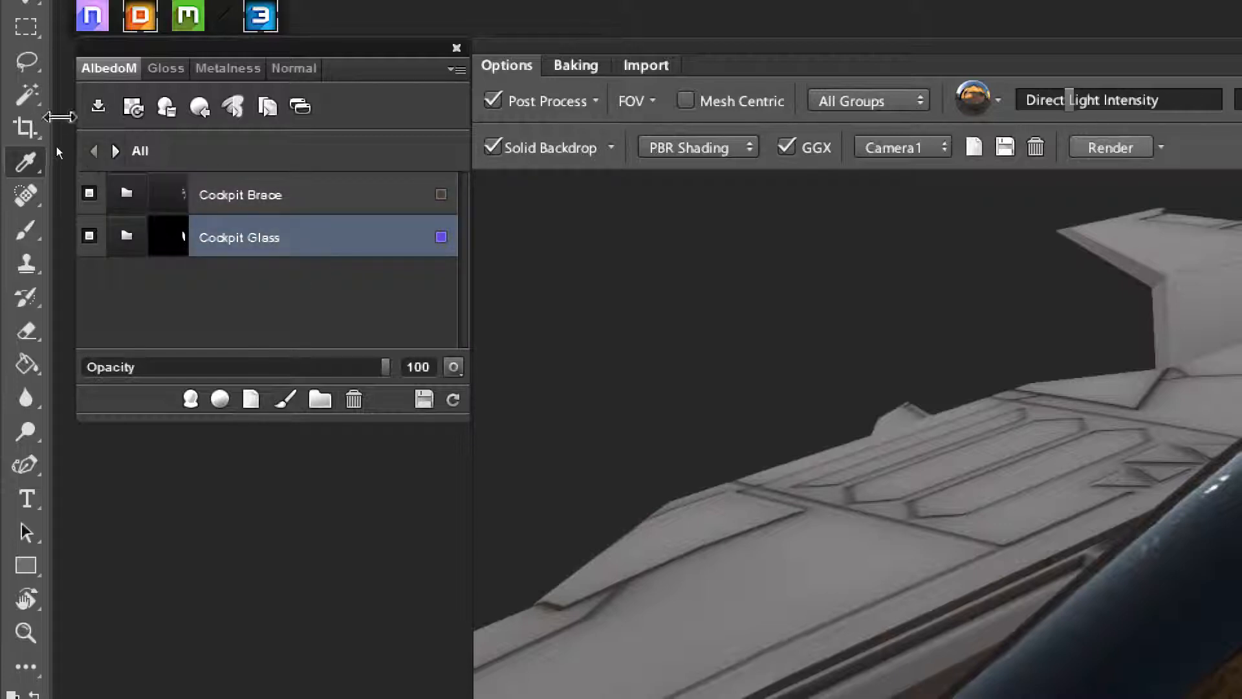
{"action": "left_click", "coordinate": [116, 151]}
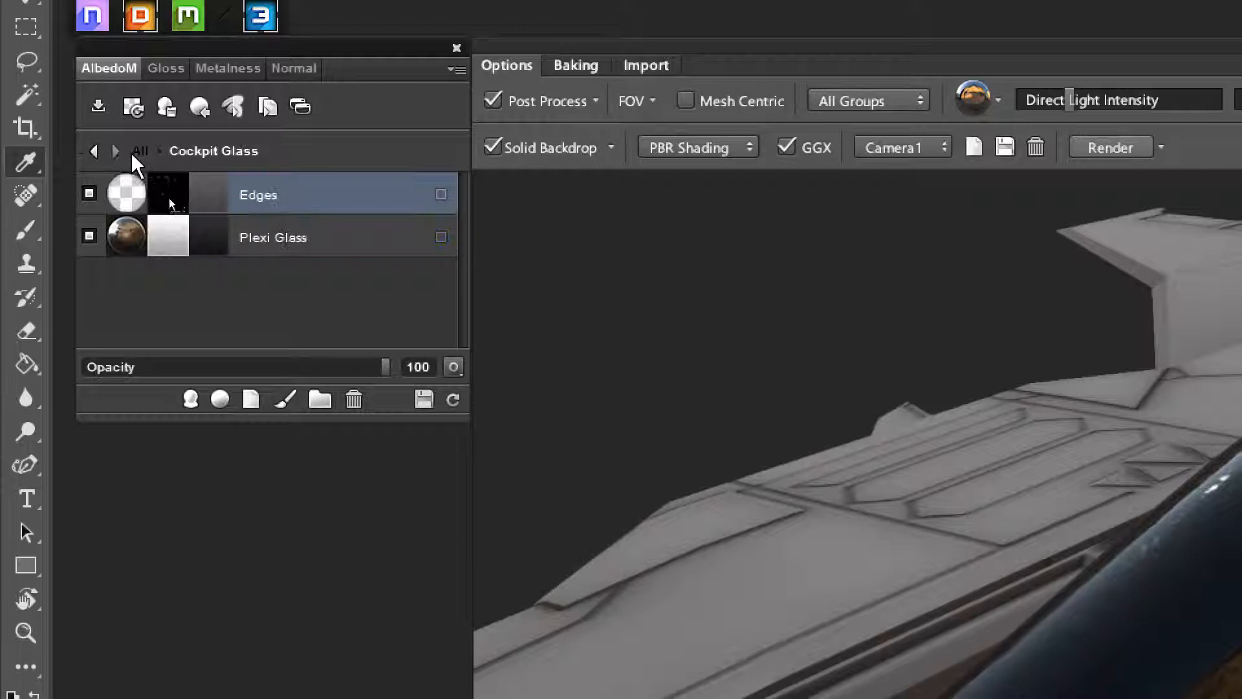
{"action": "left_click", "coordinate": [361, 241]}
{"action": "left_click", "coordinate": [358, 187]}
{"action": "left_click", "coordinate": [369, 239]}
{"action": "left_click", "coordinate": [347, 185]}
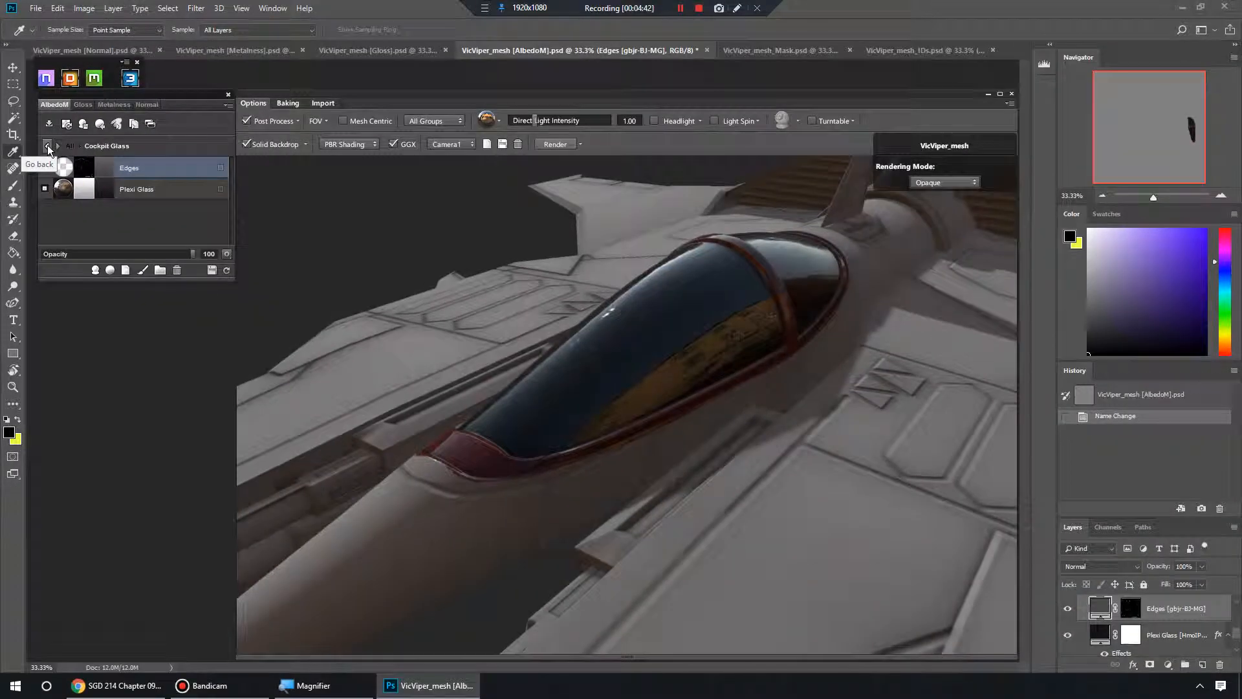
{"action": "left_click", "coordinate": [1241, 350]}
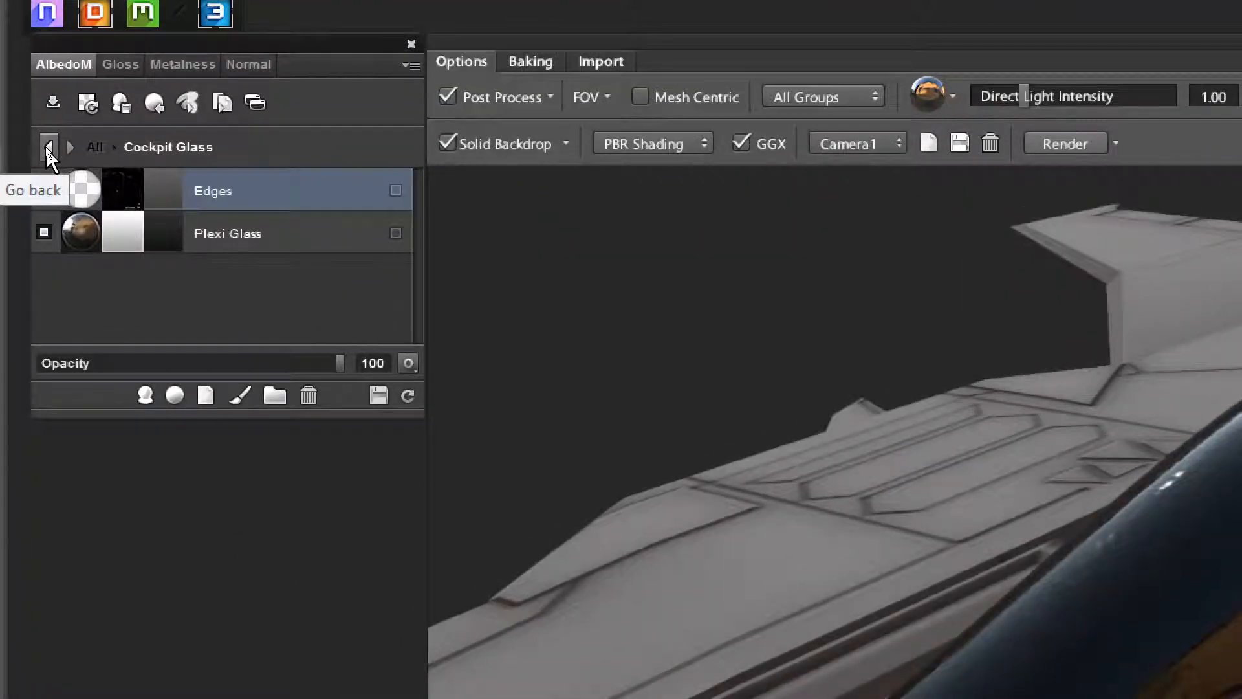
Open the reflectance colour of the Red PVC Plastic layer inside the Cockpit Brace group for editing
{"action": "left_click", "coordinate": [47, 149]}
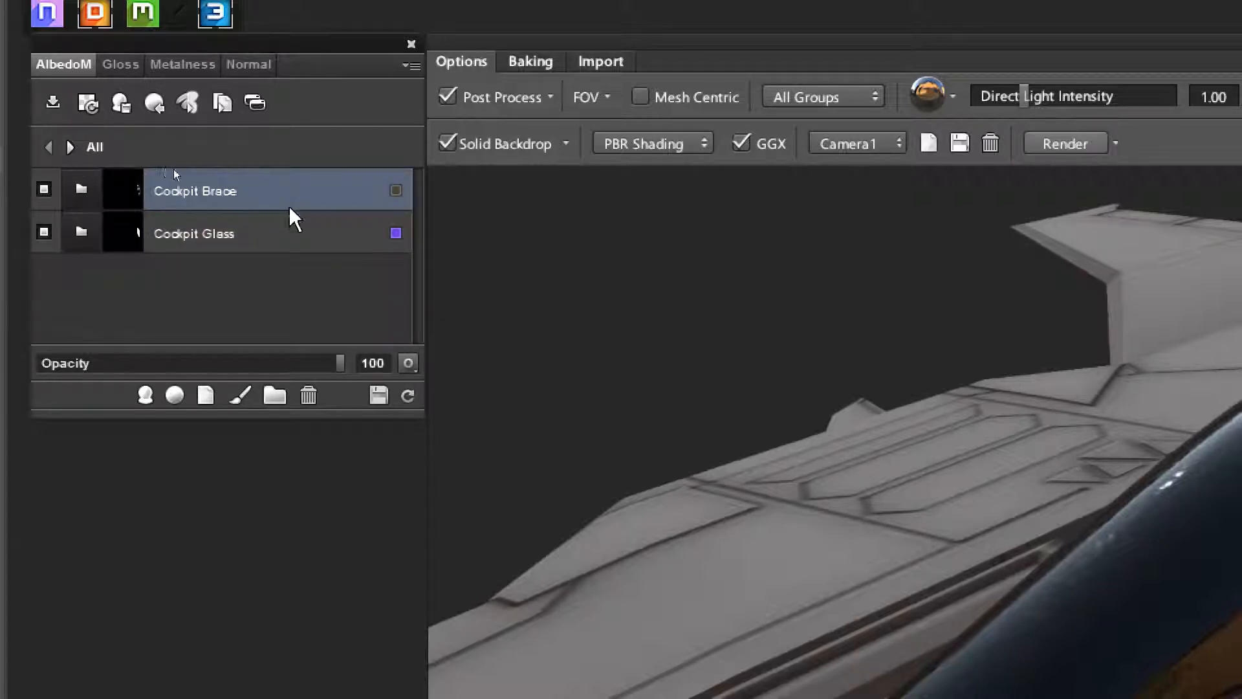
{"action": "left_click", "coordinate": [69, 147]}
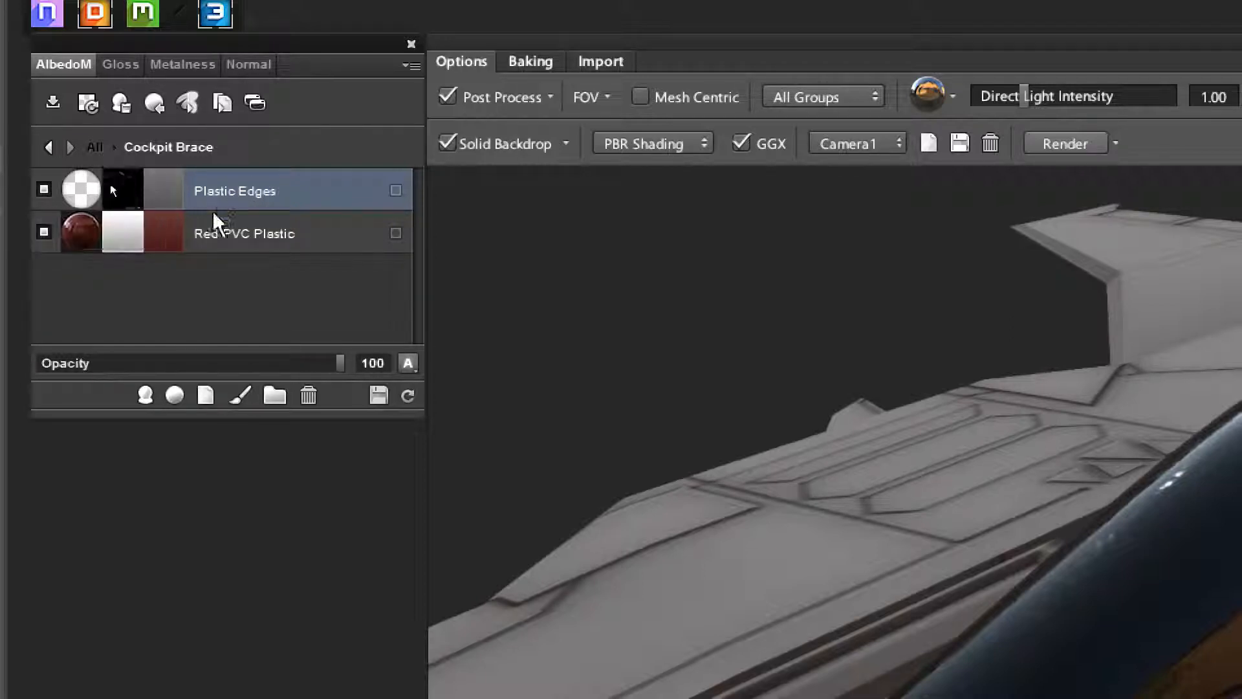
{"action": "left_click", "coordinate": [170, 237]}
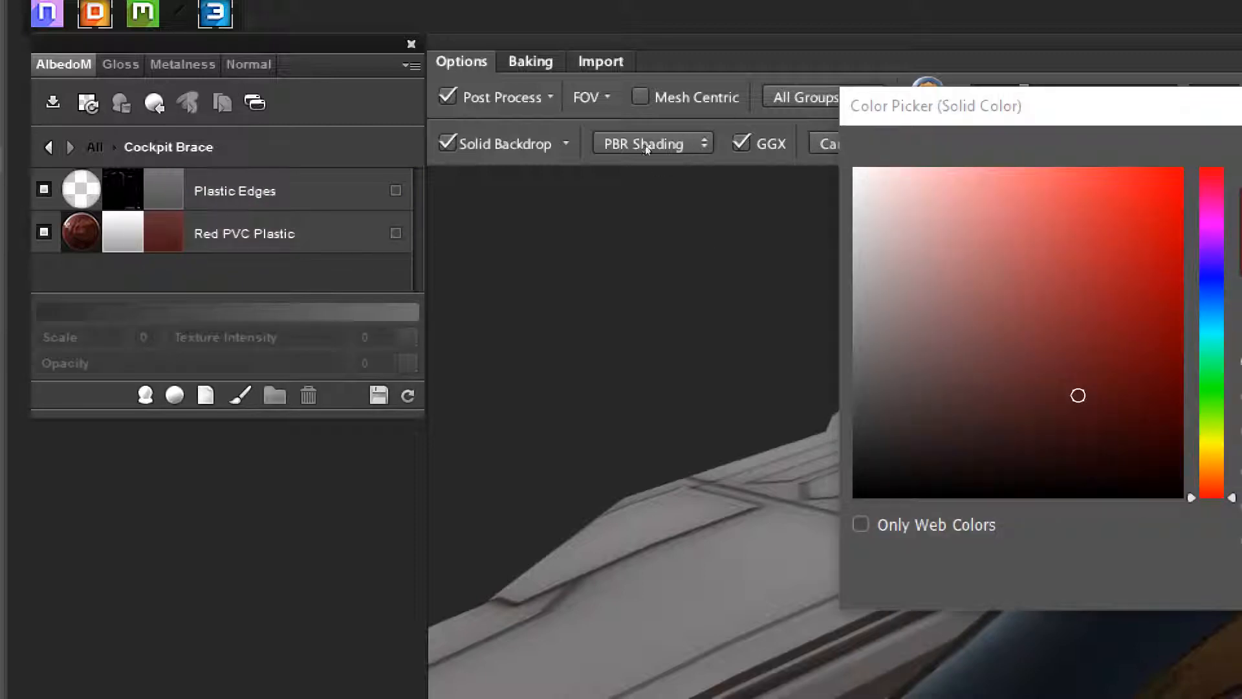
{"action": "left_click_drag", "start_coordinate": [1131, 121], "coordinate": [890, 149]}
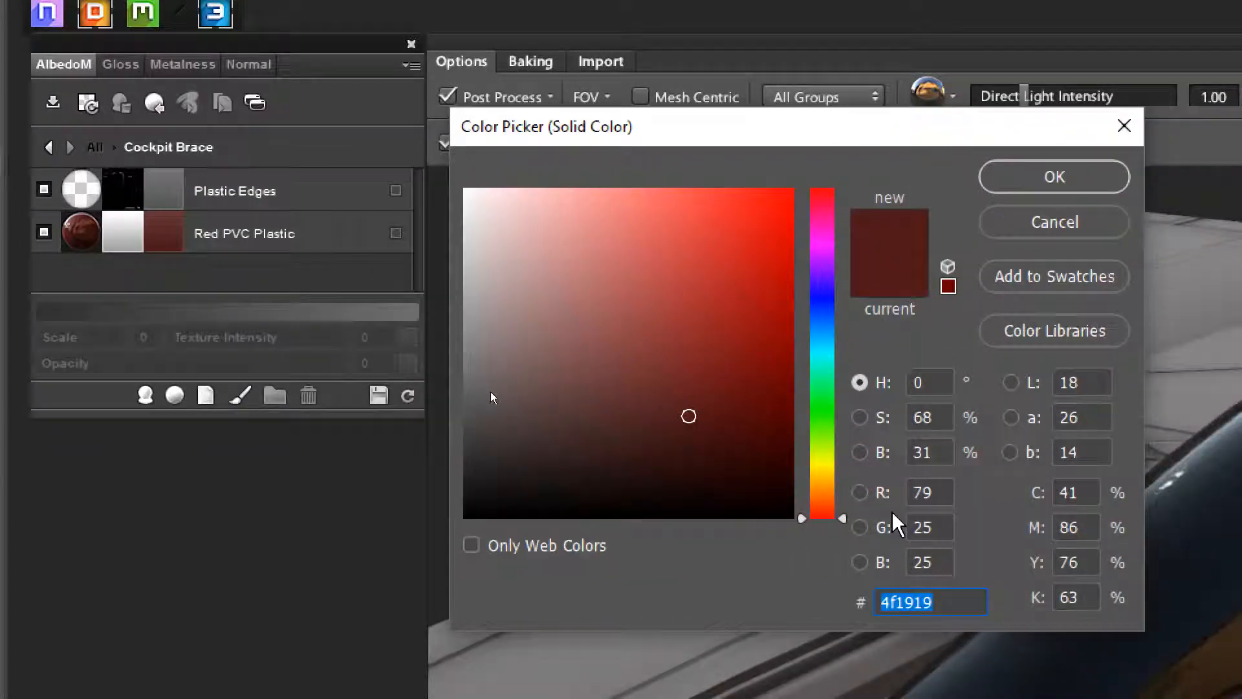
Compare the colour picker's red, saturation, brightness, green and blue channel modes, returning to hue mode
{"action": "left_click", "coordinate": [860, 492]}
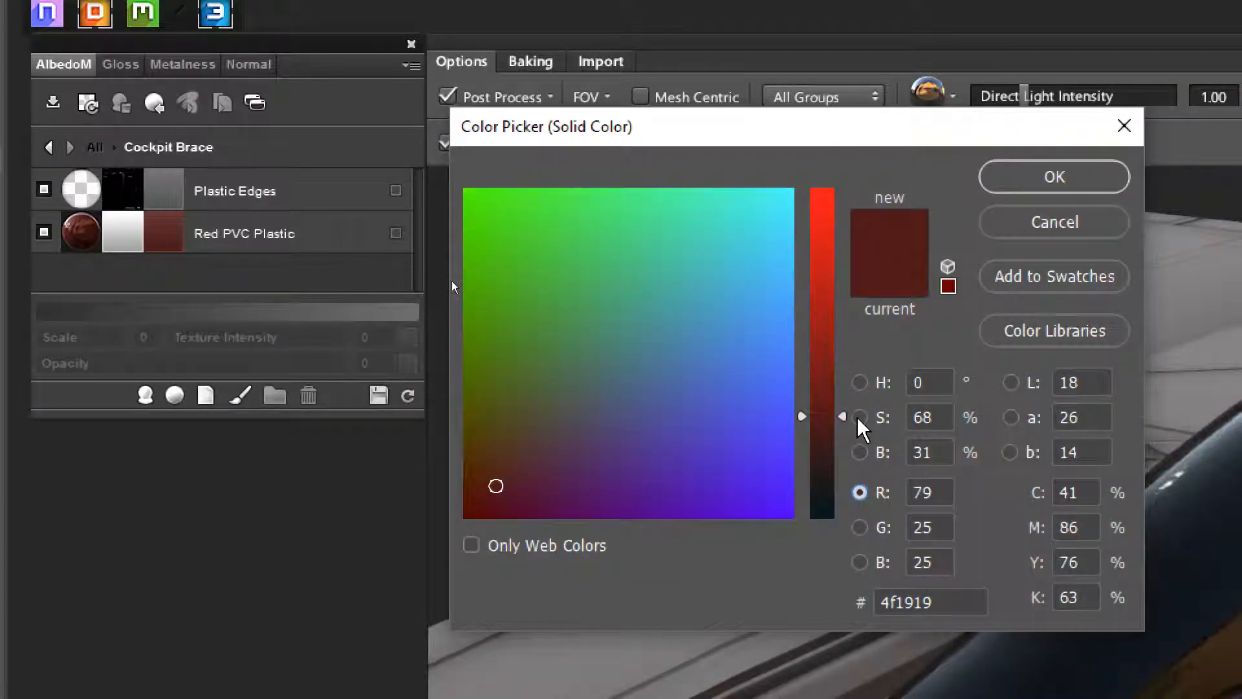
{"action": "left_click", "coordinate": [859, 418]}
{"action": "left_click", "coordinate": [860, 452]}
{"action": "left_click", "coordinate": [860, 527]}
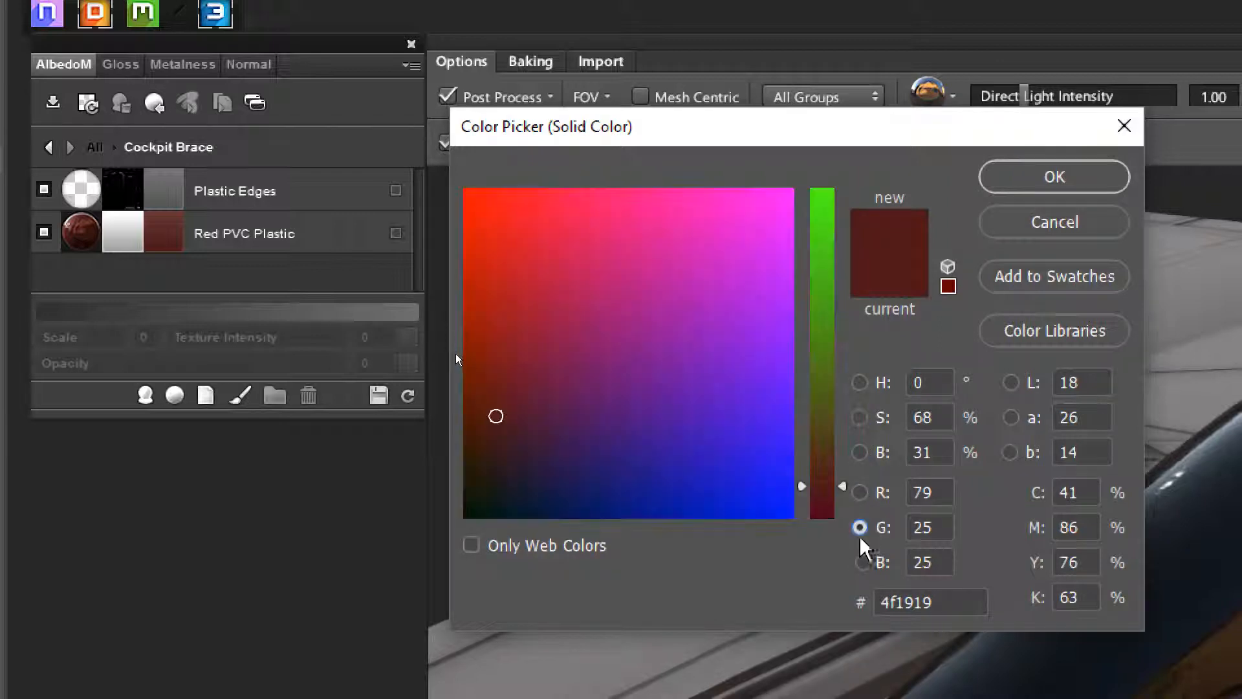
{"action": "left_click", "coordinate": [861, 561]}
{"action": "left_click", "coordinate": [860, 382]}
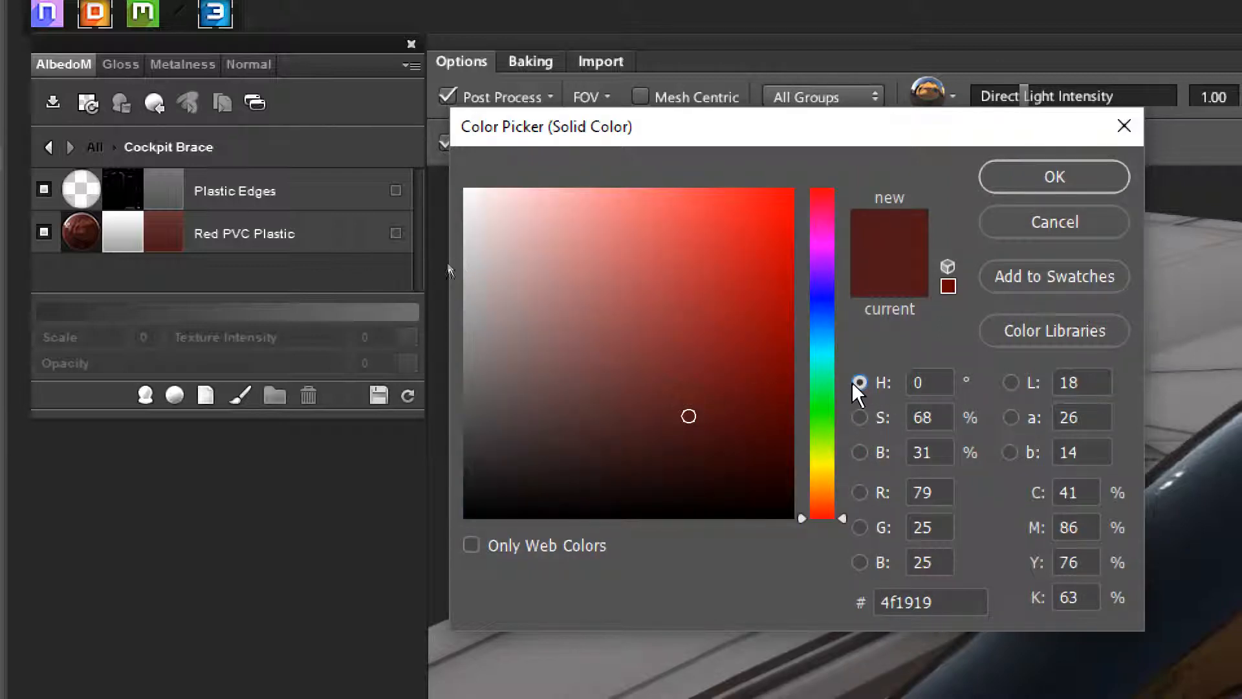
Change the Red PVC Plastic layer's reflectance to a golden orange, hex 8d621f
{"action": "left_click_drag", "start_coordinate": [820, 518], "coordinate": [828, 485]}
{"action": "left_click_drag", "start_coordinate": [686, 345], "coordinate": [720, 335]}
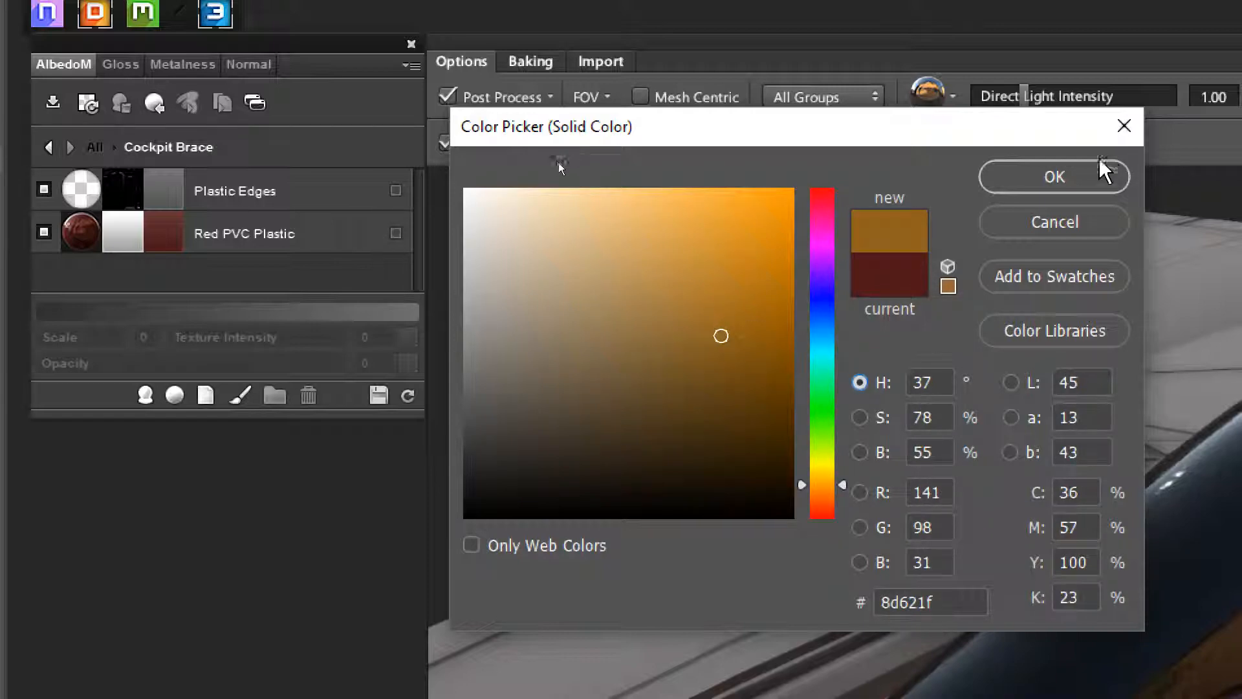
{"action": "left_click", "coordinate": [1066, 179]}
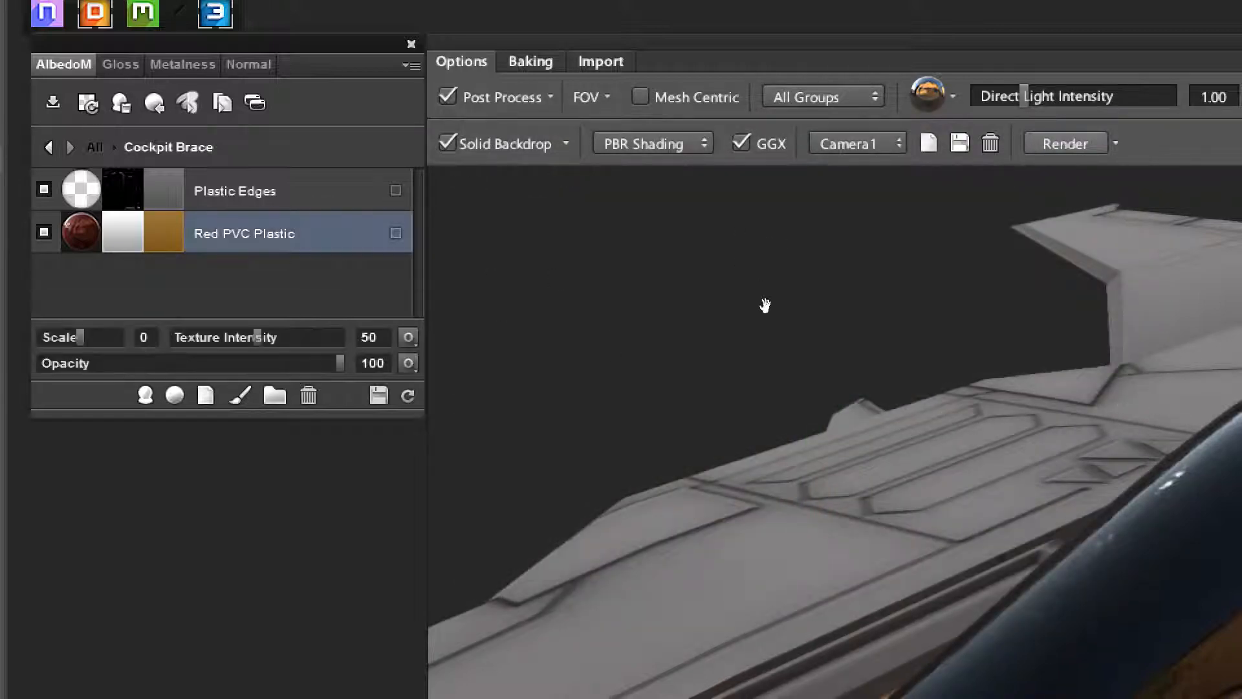
Examine the recoloured canopy frame on the model from different angles and up close
{"action": "key", "text": "super+minus"}
{"action": "left_click_drag", "start_coordinate": [730, 377], "coordinate": [239, 269]}
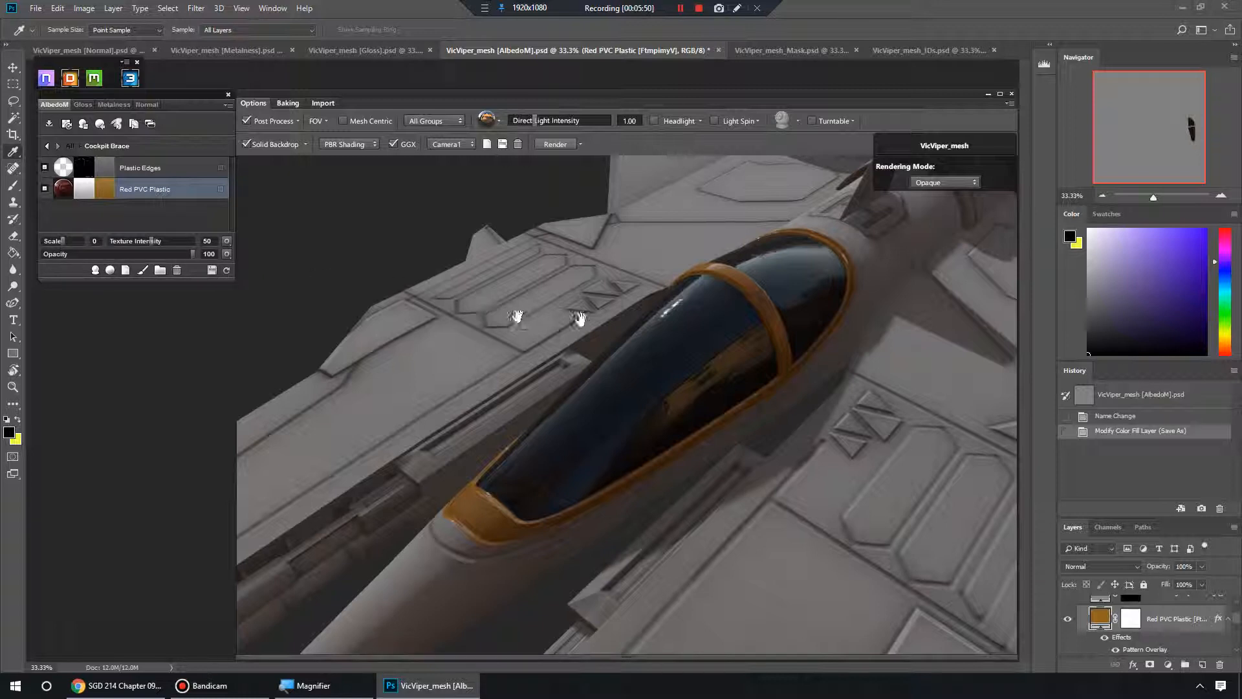
{"action": "scroll", "coordinate": [608, 333], "scroll_direction": "up", "scroll_amount": 2}
{"action": "left_click_drag", "start_coordinate": [582, 338], "coordinate": [285, 280]}
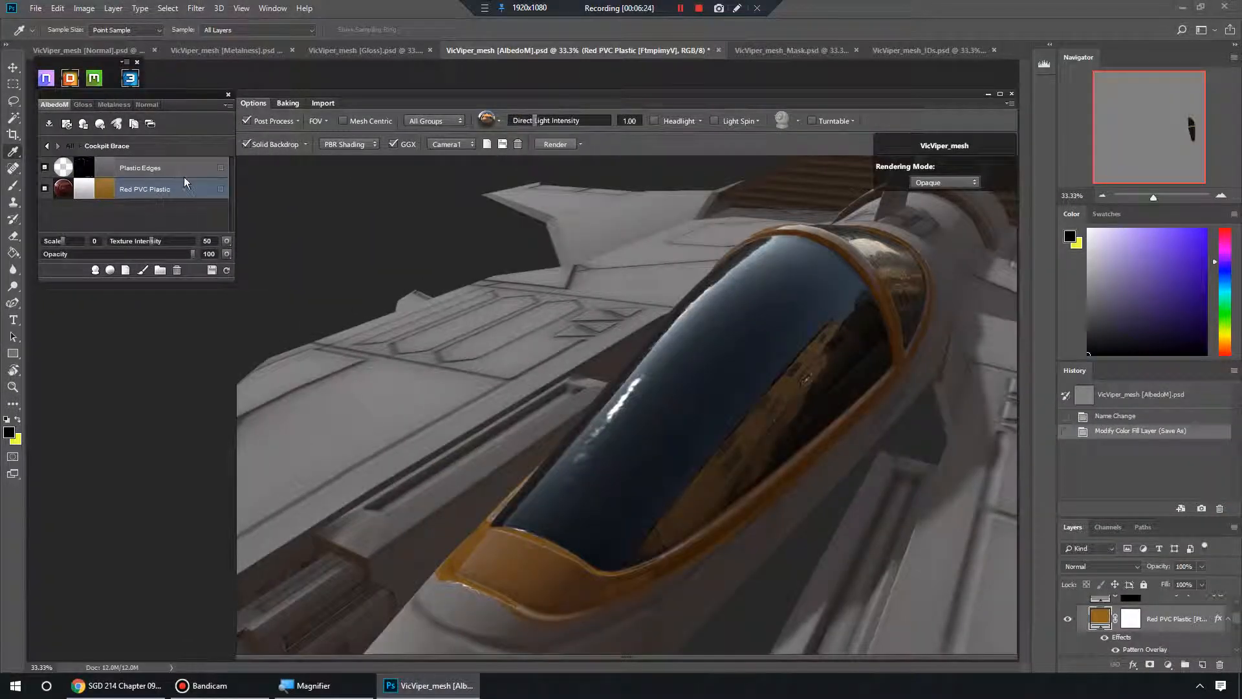
Try the Red PVC Plastic layer at 17 opacity and restore it to 100
{"action": "left_click", "coordinate": [183, 171]}
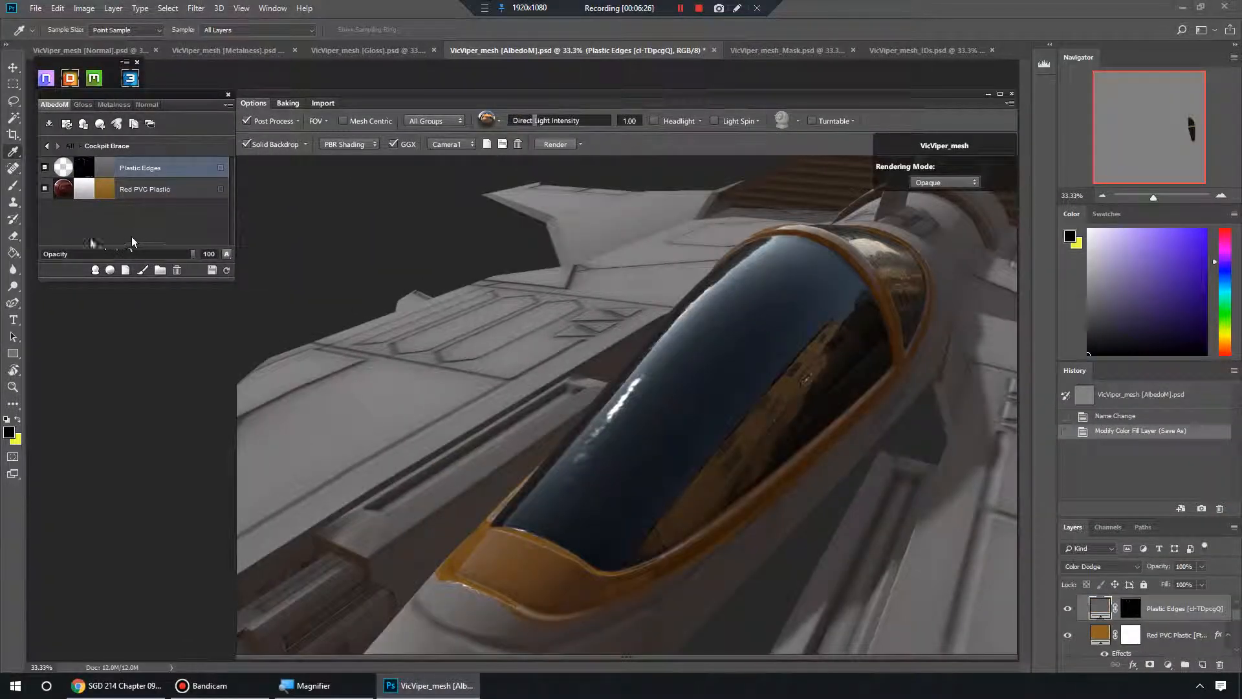
{"action": "left_click", "coordinate": [177, 190]}
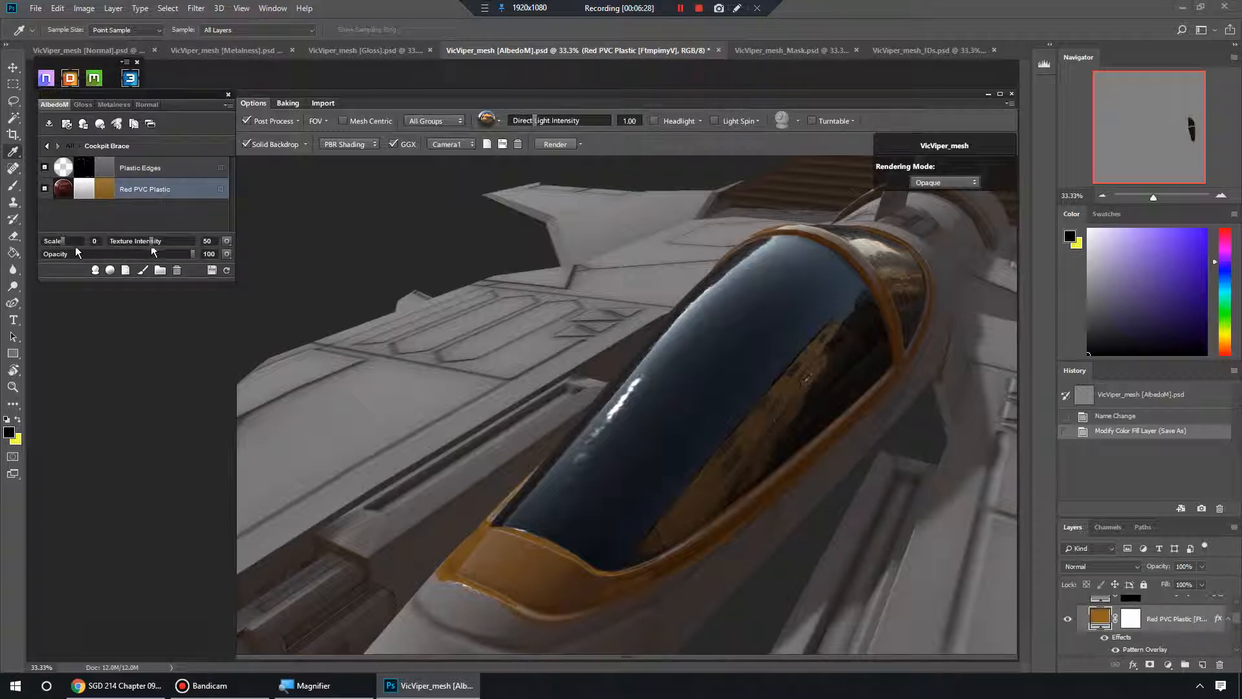
{"action": "left_click_drag", "start_coordinate": [192, 259], "coordinate": [68, 257]}
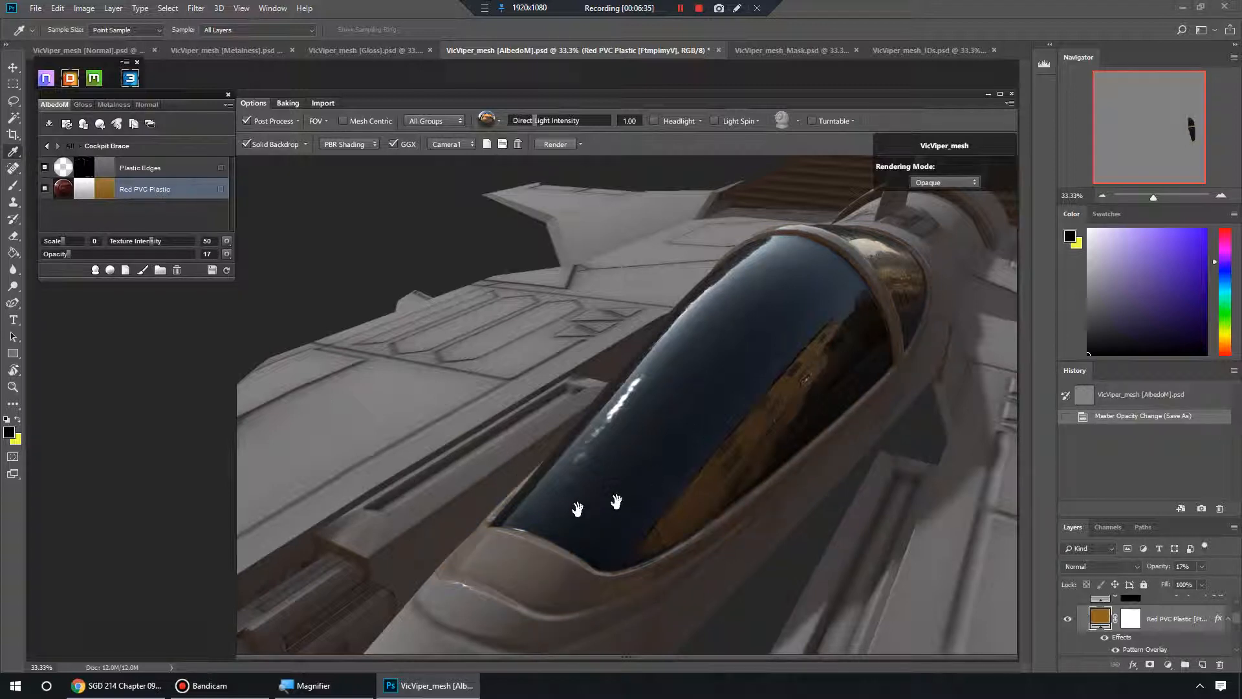
{"action": "left_click_drag", "start_coordinate": [68, 255], "coordinate": [219, 263]}
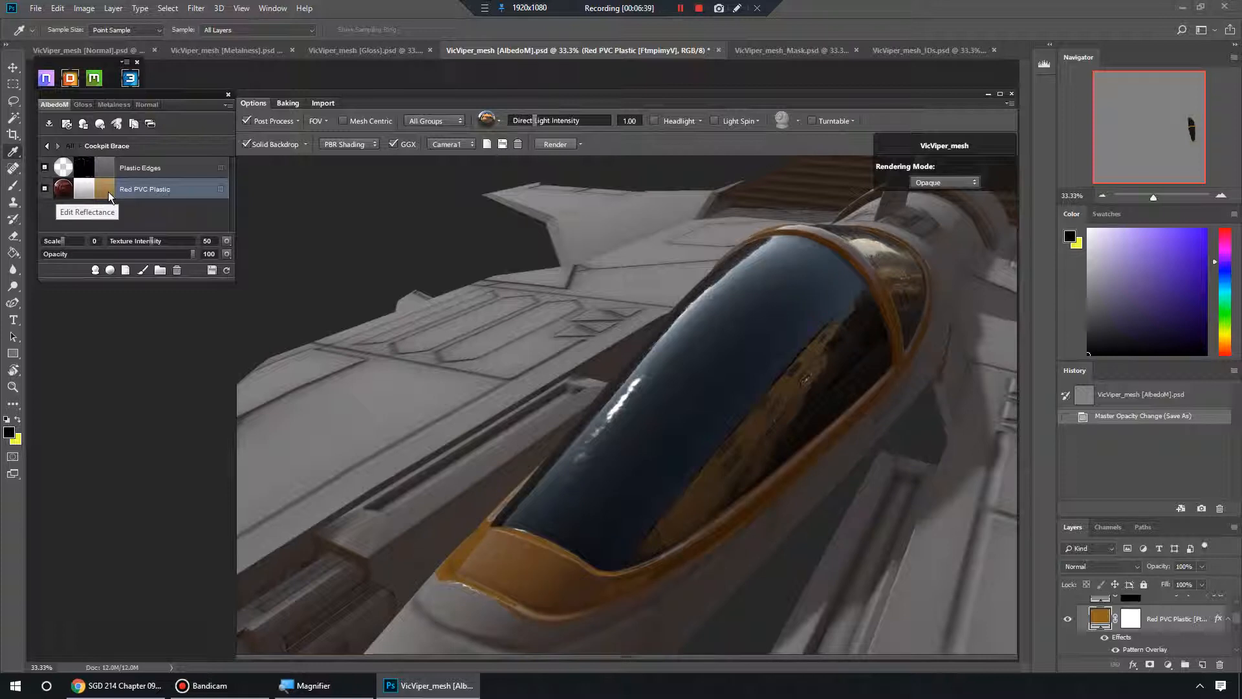
Change the Red PVC Plastic layer's reflectance to a brighter, more vivid orange
{"action": "left_click", "coordinate": [104, 191]}
{"action": "left_click", "coordinate": [390, 237]}
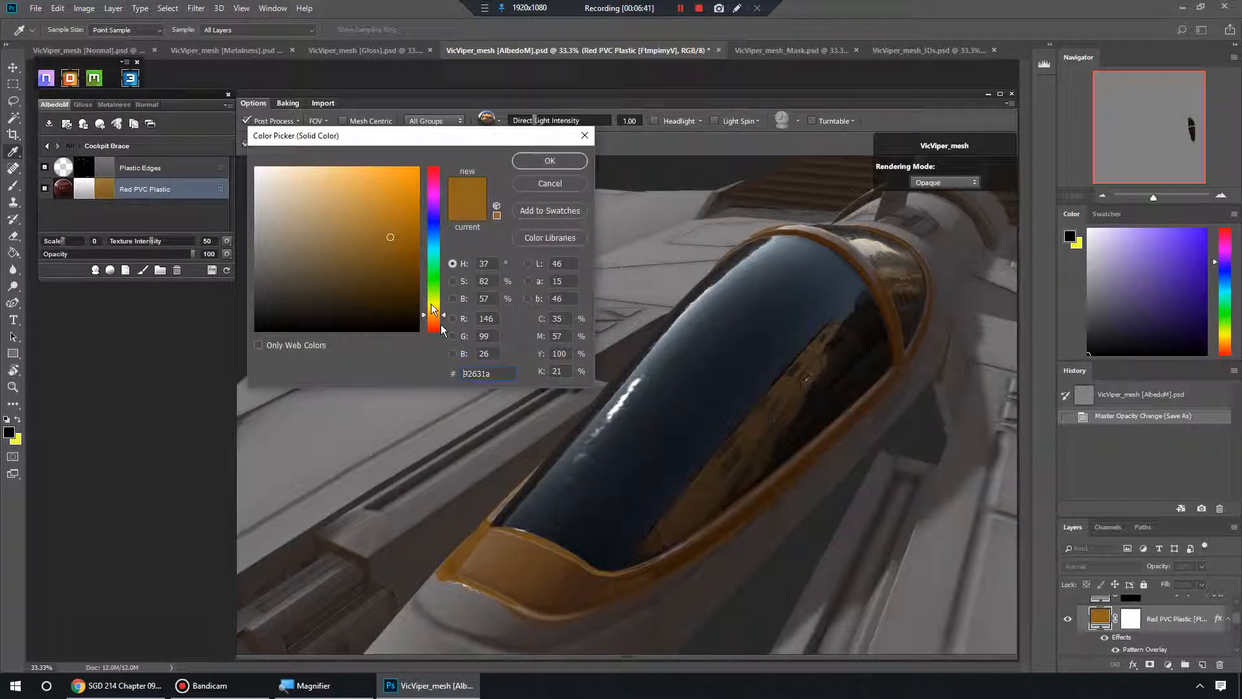
{"action": "left_click", "coordinate": [385, 230]}
{"action": "left_click", "coordinate": [550, 160]}
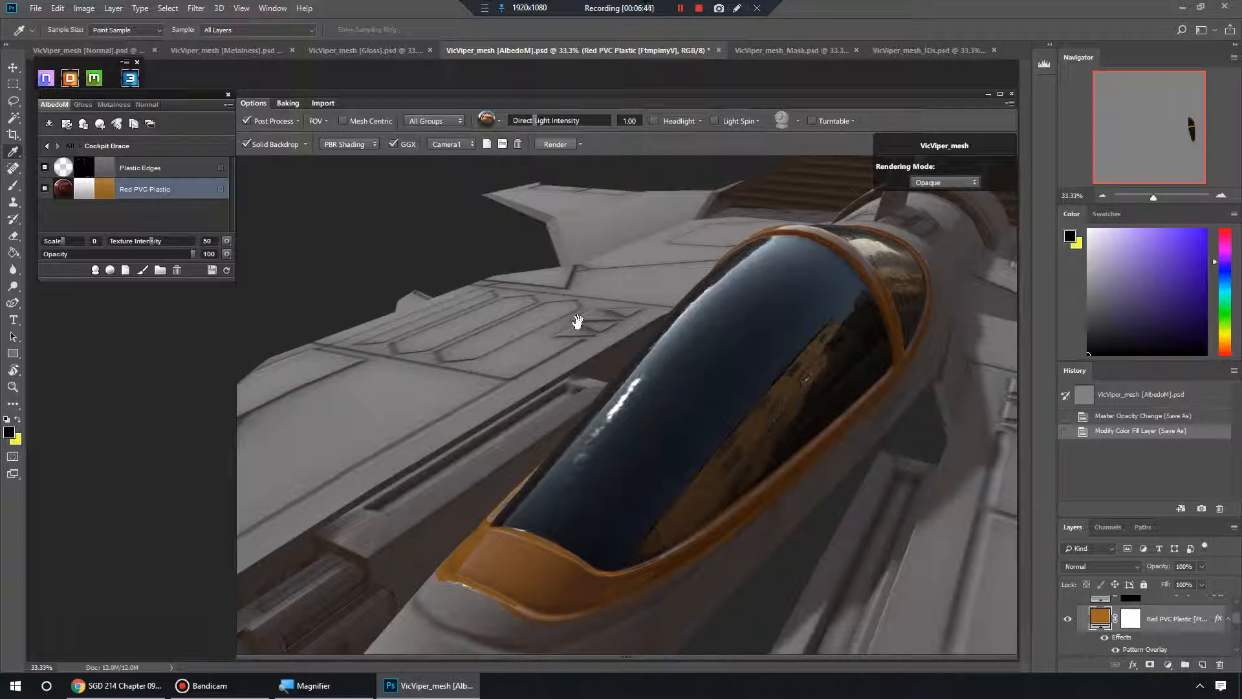
{"action": "left_click", "coordinate": [104, 189]}
{"action": "left_click", "coordinate": [387, 197]}
{"action": "left_click", "coordinate": [436, 320]}
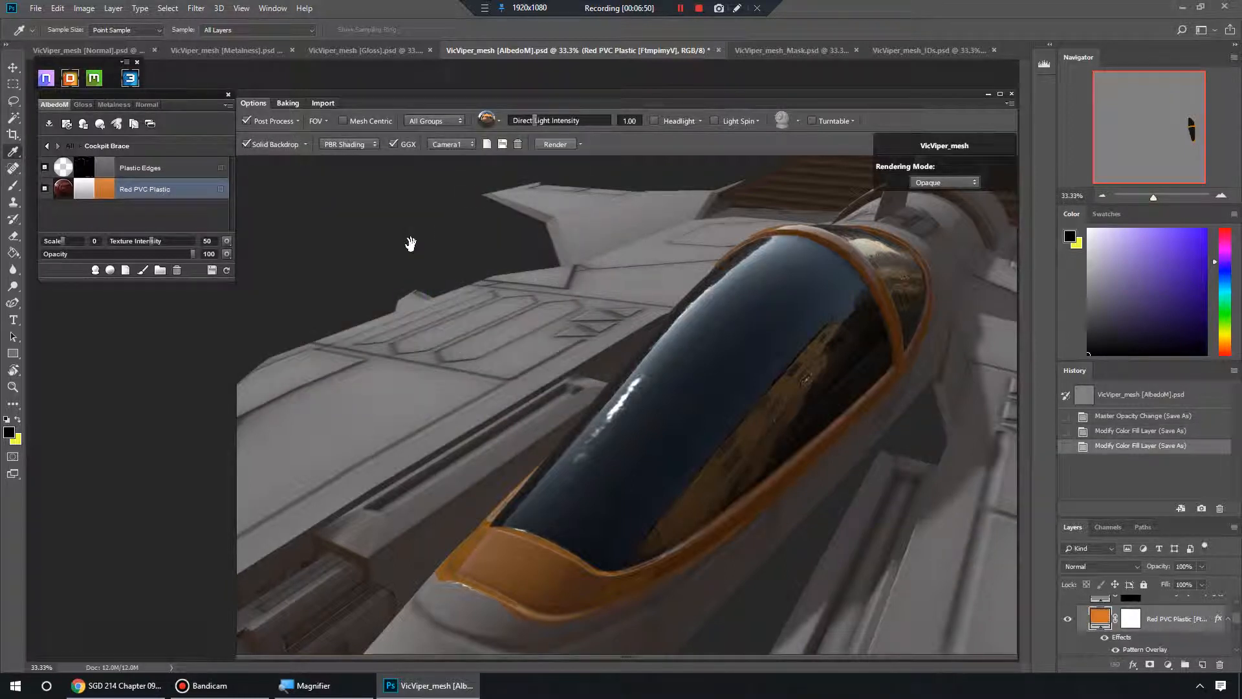
Set the Plastic Edges layer's reflectance to a light beige, hex c1b2a1, and inspect the canopy frame's edges
{"action": "left_click", "coordinate": [102, 166]}
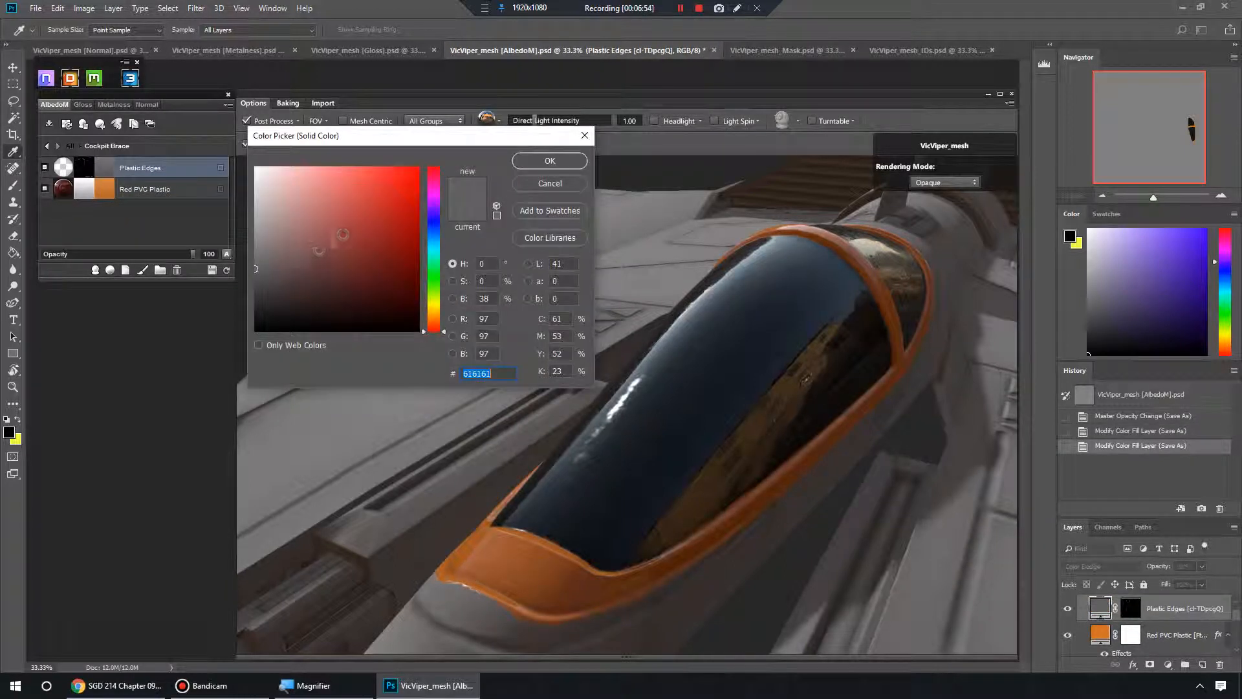
{"action": "left_click_drag", "start_coordinate": [435, 327], "coordinate": [435, 317]}
{"action": "left_click_drag", "start_coordinate": [317, 282], "coordinate": [282, 206]}
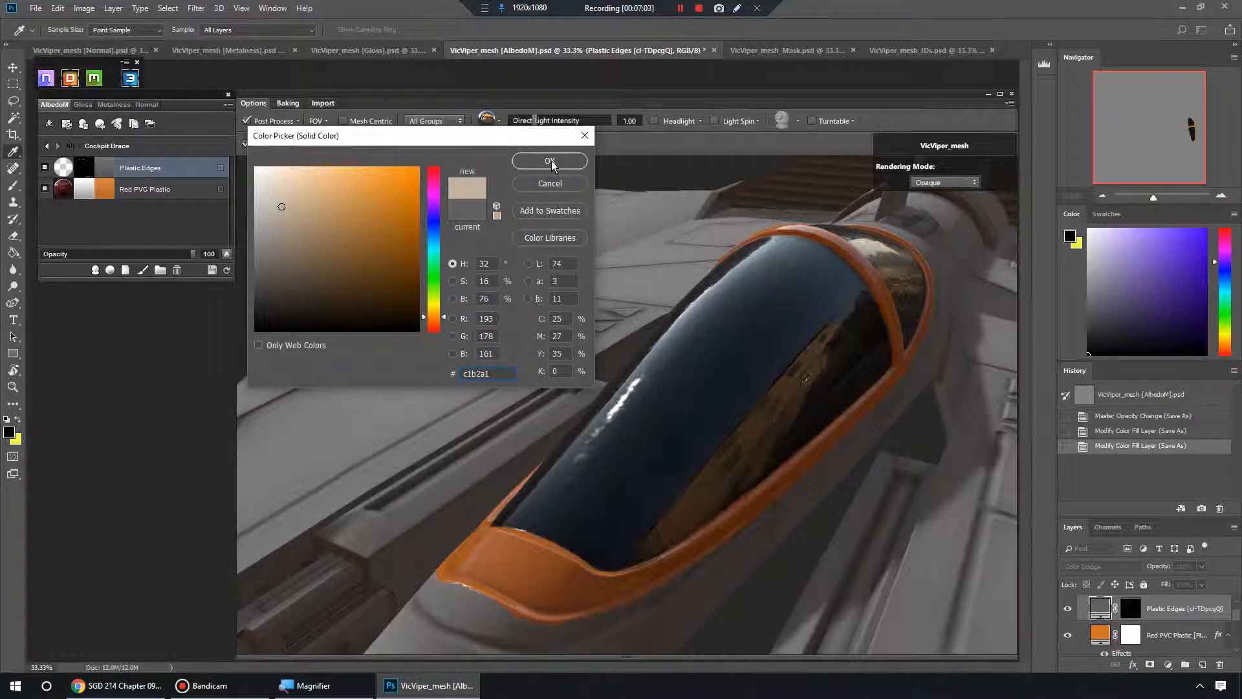
{"action": "left_click", "coordinate": [551, 160]}
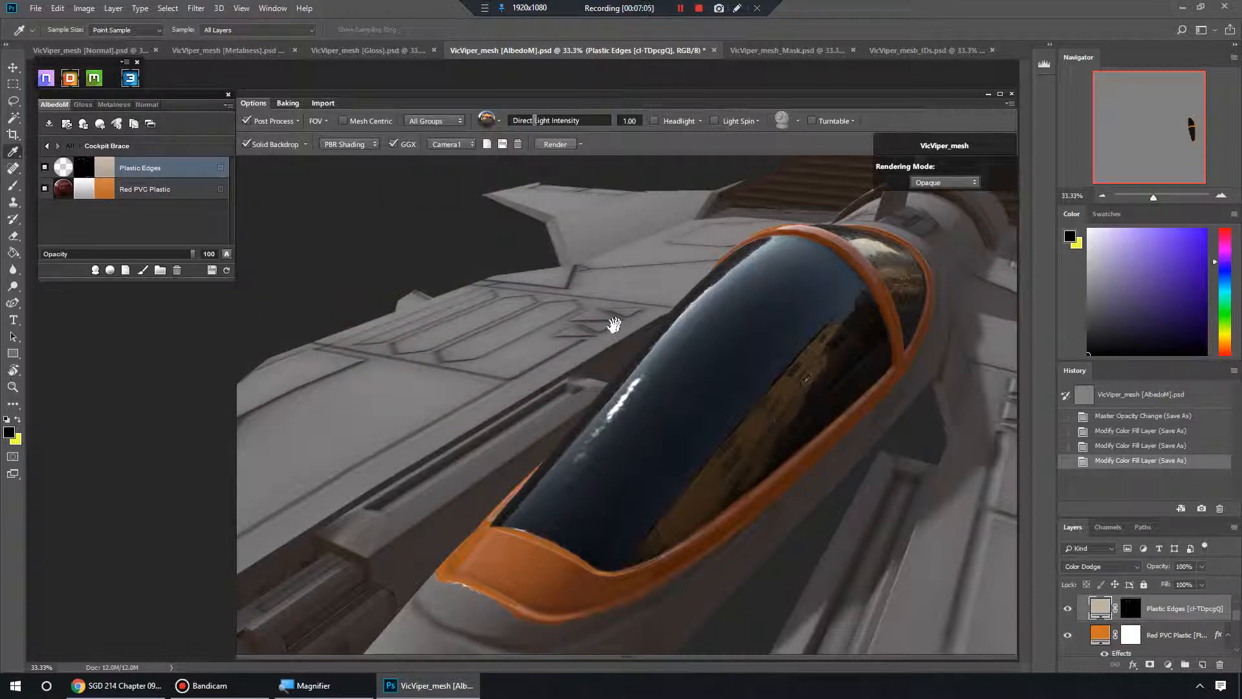
{"action": "left_click_drag", "start_coordinate": [594, 335], "coordinate": [658, 369]}
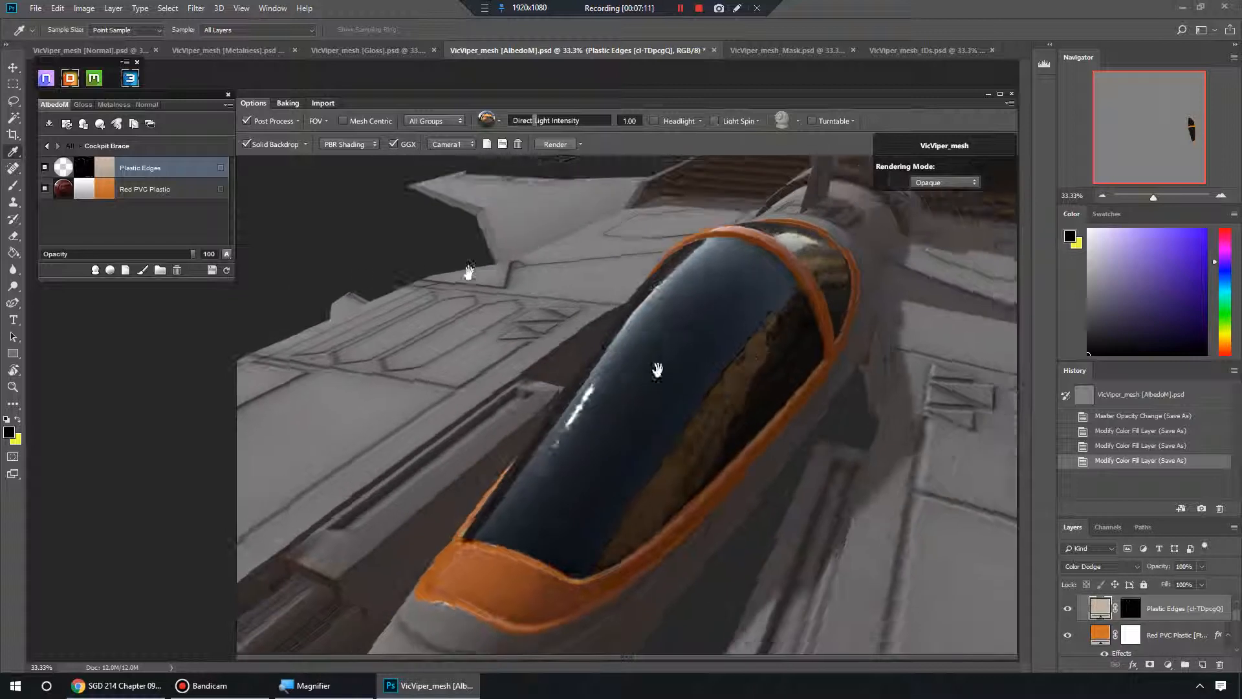
{"action": "left_click", "coordinate": [188, 187]}
{"action": "left_click", "coordinate": [192, 170]}
{"action": "left_click", "coordinate": [193, 184]}
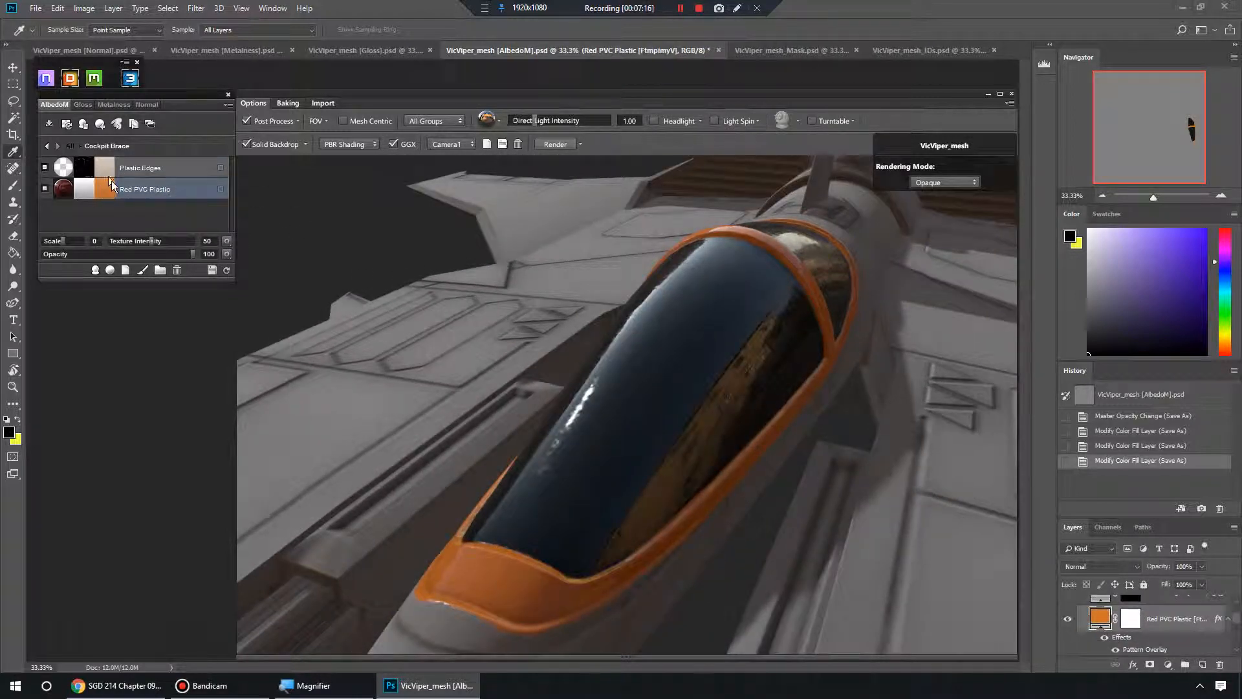
{"action": "left_click", "coordinate": [186, 168]}
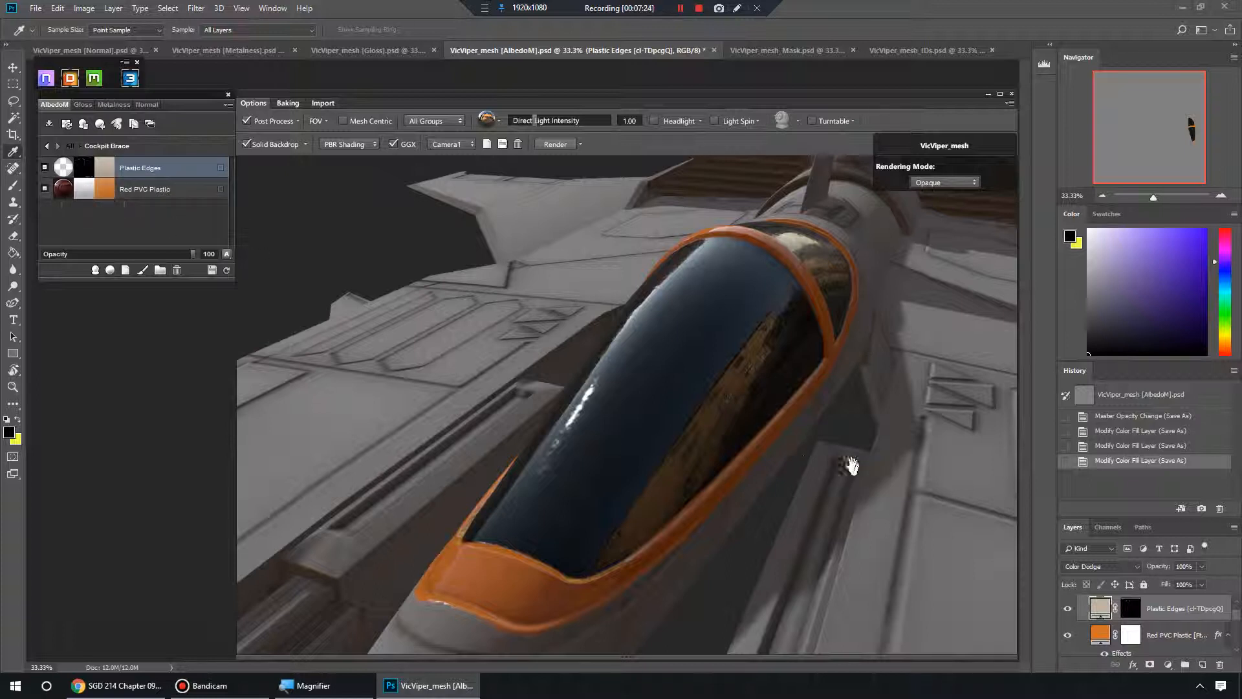
{"action": "key", "text": "alt+Tab"}
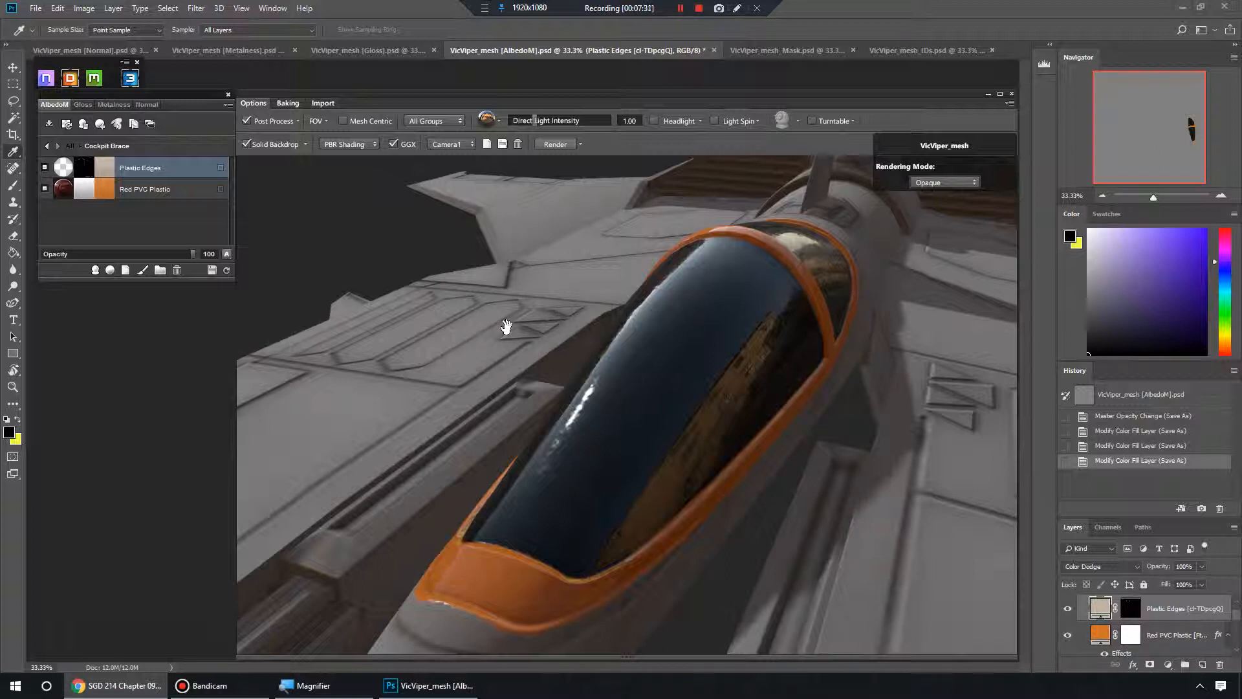
Return to the top-level material groups and pick the hull's slate-blue ID colour region for a new library material
{"action": "left_click_drag", "start_coordinate": [668, 427], "coordinate": [687, 408]}
{"action": "scroll", "coordinate": [687, 408], "scroll_direction": "down", "scroll_amount": 5}
{"action": "left_click_drag", "start_coordinate": [719, 449], "coordinate": [674, 339]}
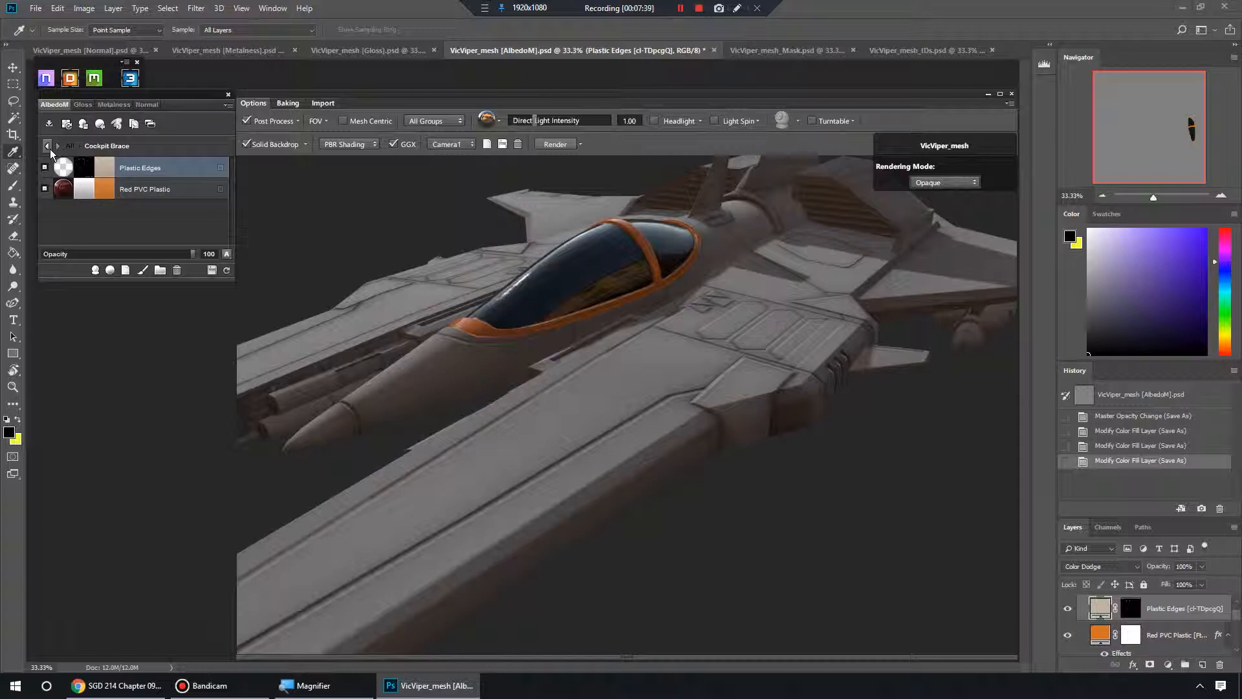
{"action": "left_click", "coordinate": [49, 149]}
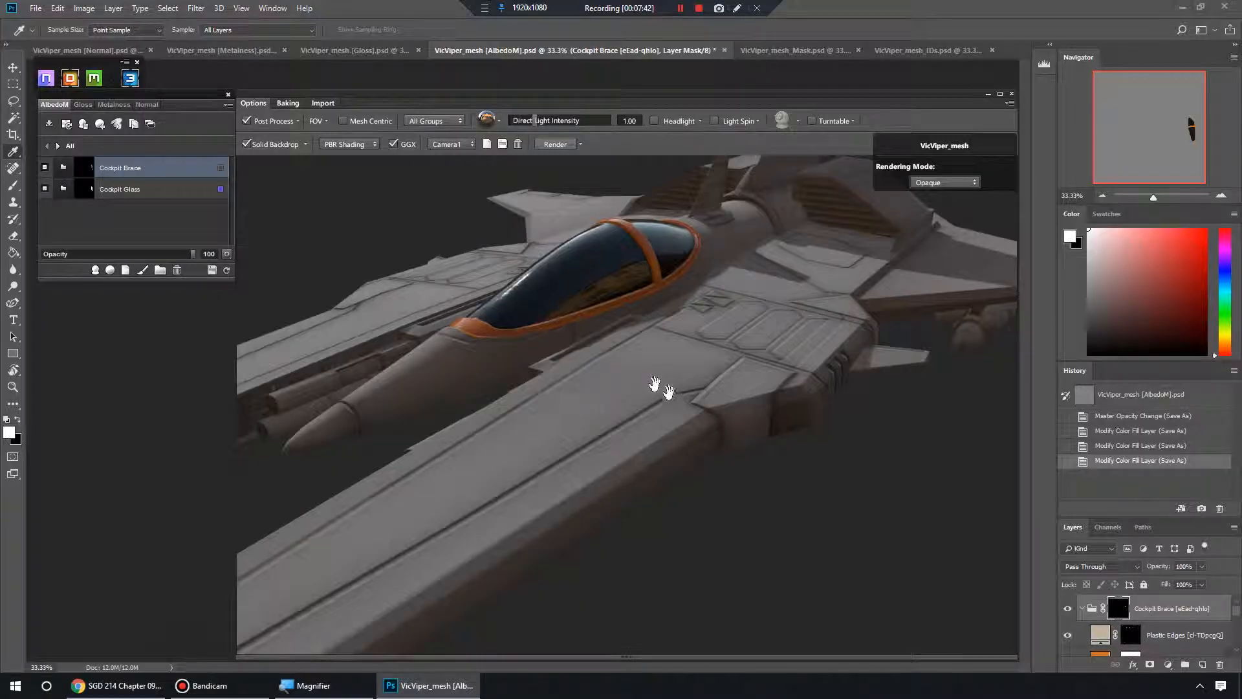
{"action": "left_click_drag", "start_coordinate": [673, 388], "coordinate": [655, 377]}
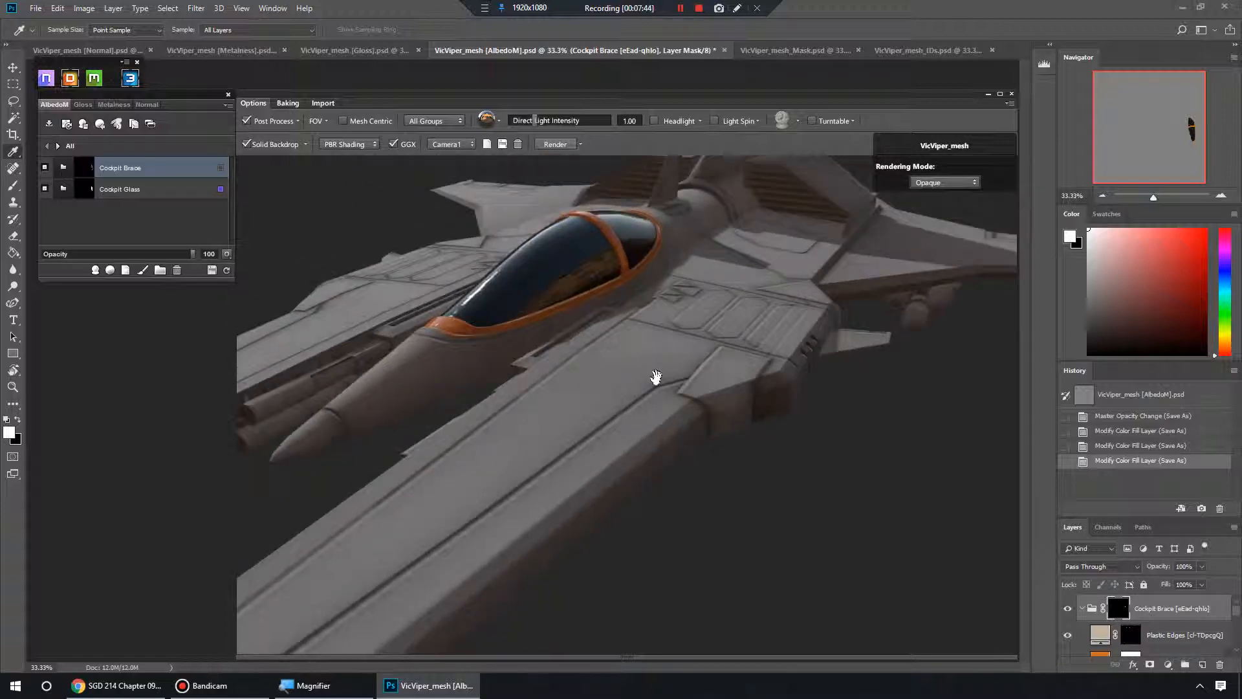
{"action": "key", "text": "c"}
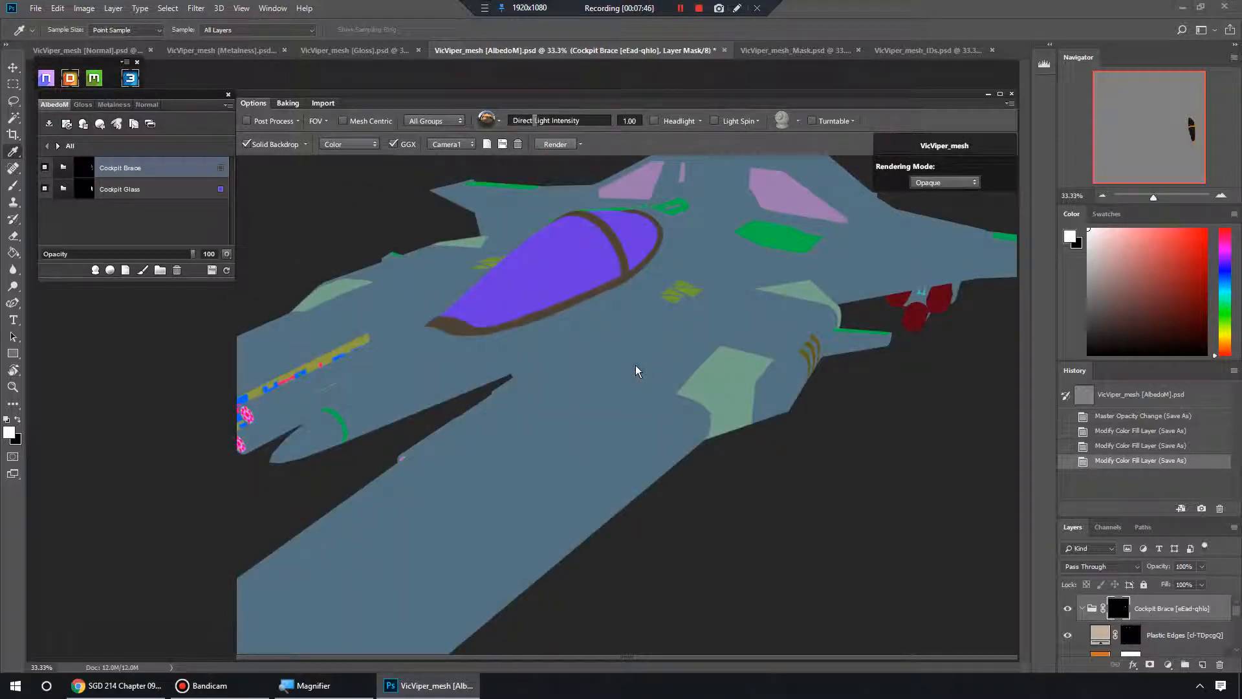
{"action": "left_click", "coordinate": [635, 365]}
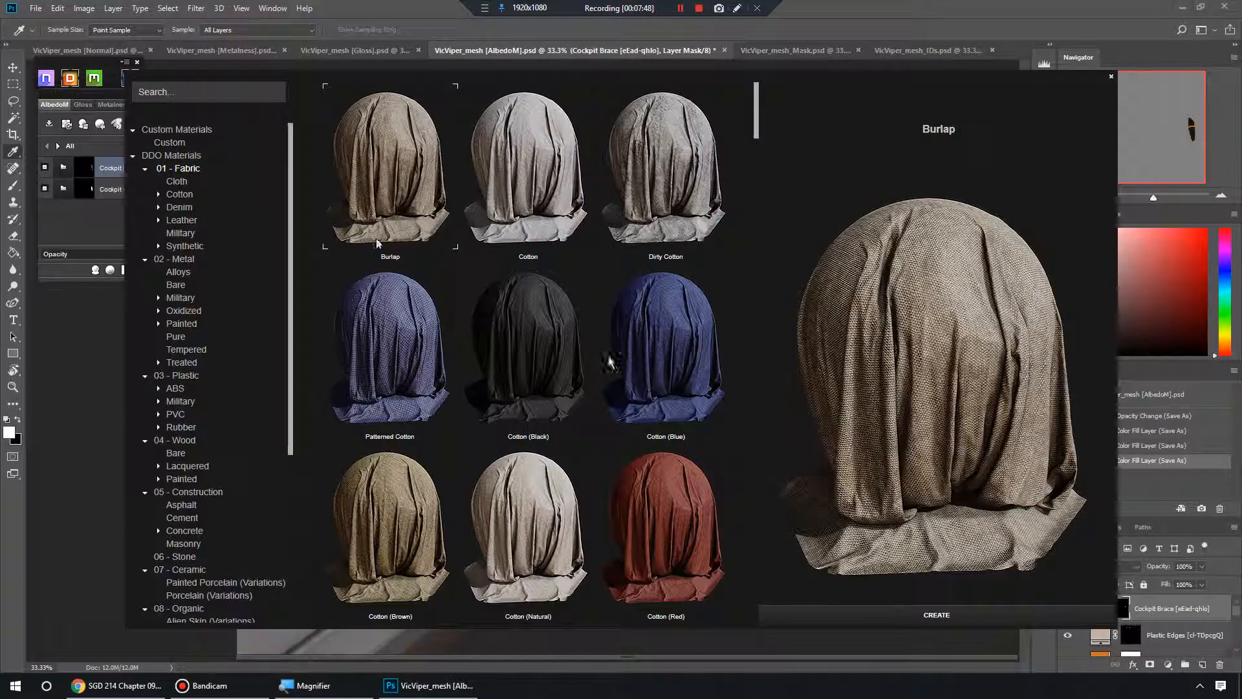
Search the material library for metals, narrowing the search to "Painted Metal"
{"action": "type", "text": "Metal"}
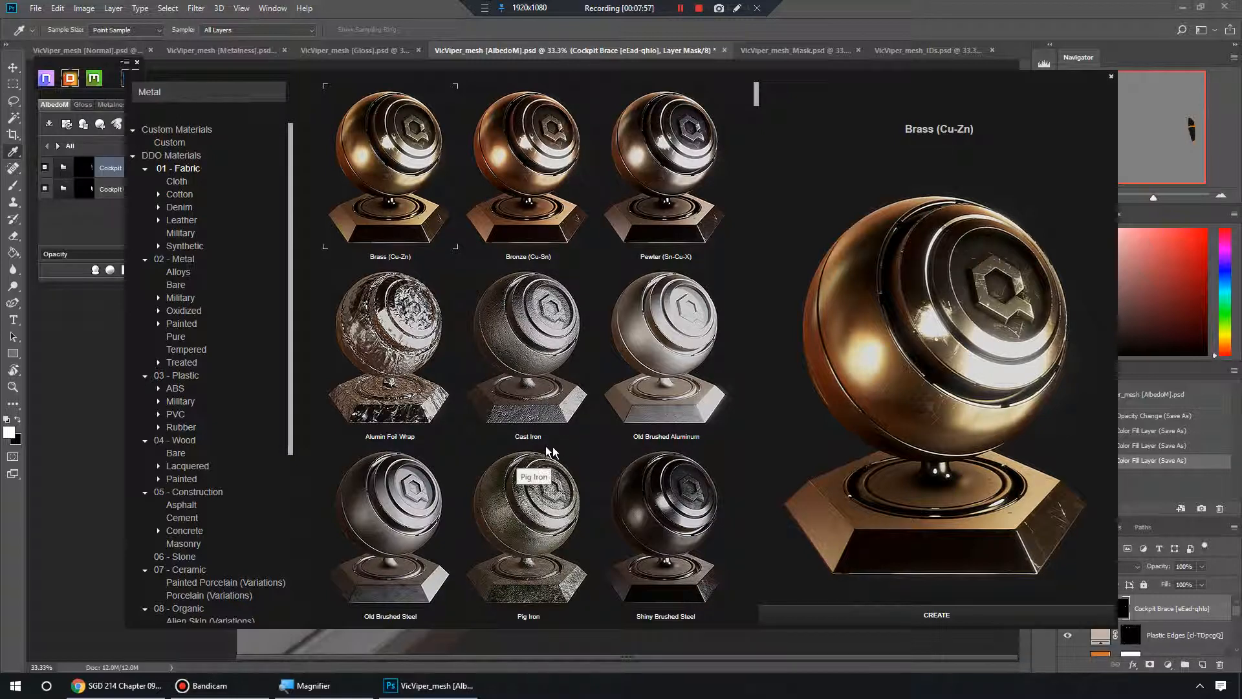
{"action": "scroll", "coordinate": [542, 460], "scroll_direction": "down", "scroll_amount": 5}
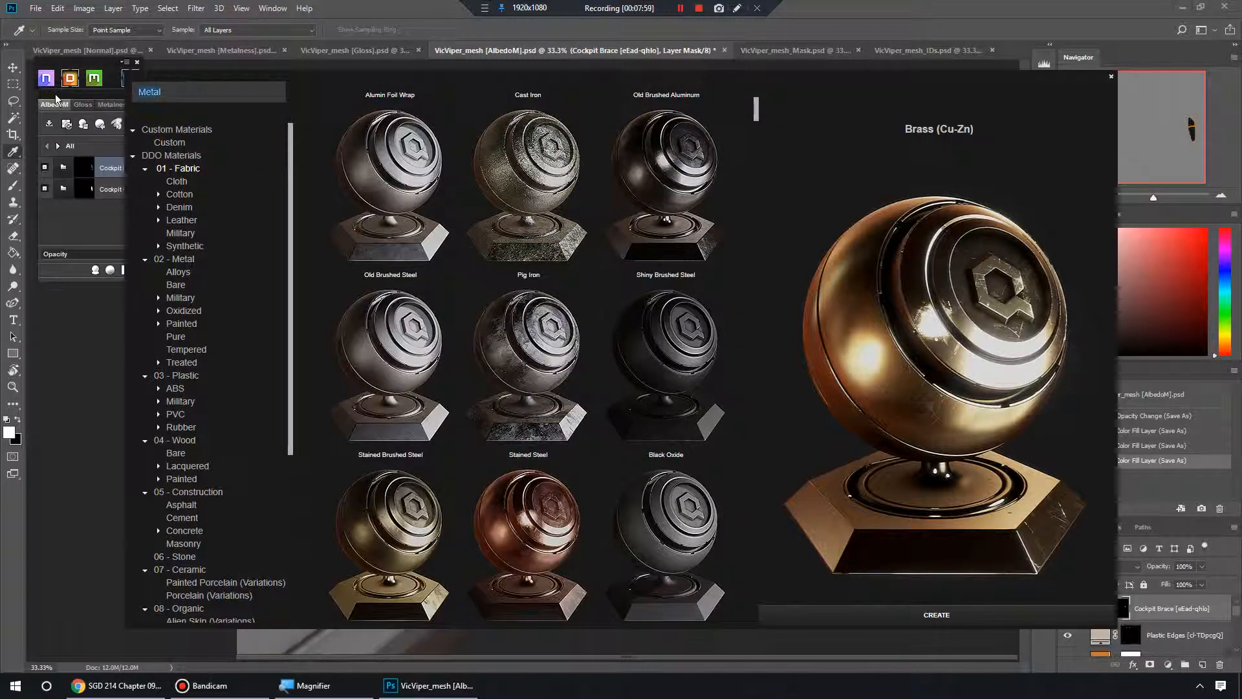
{"action": "type", "text": "Painted Metal"}
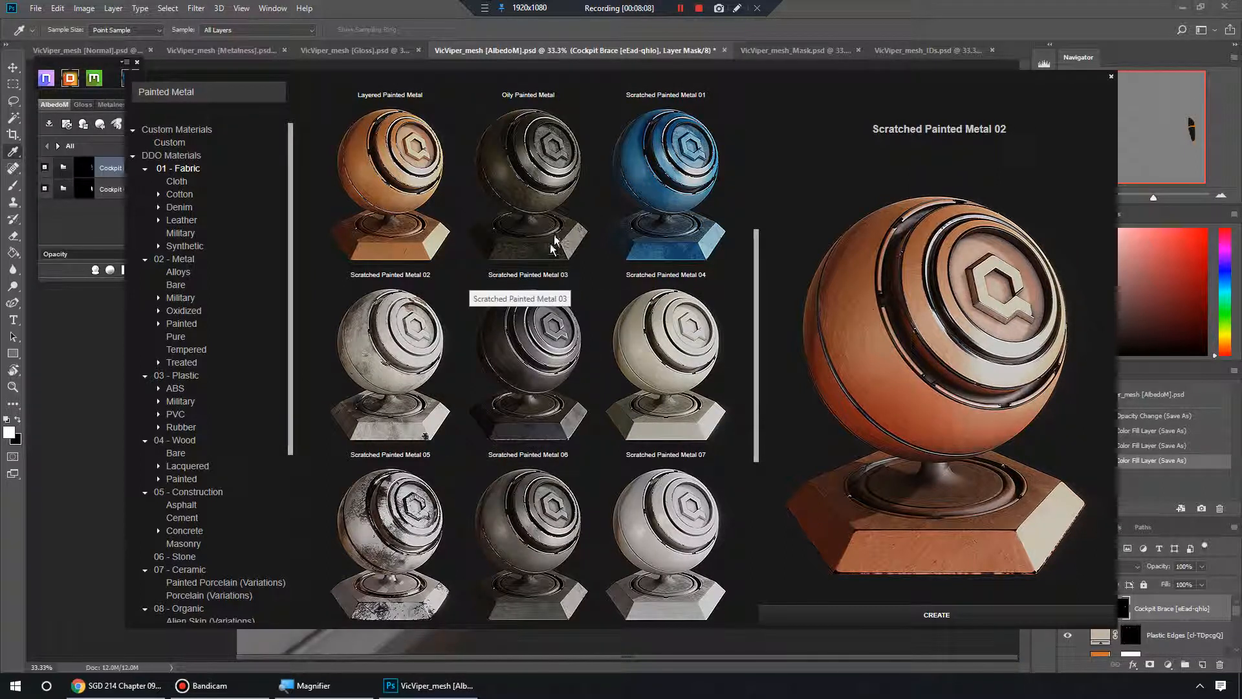
Create the blue Scratched Painted Metal 04 material on the hull region
{"action": "left_click", "coordinate": [679, 205]}
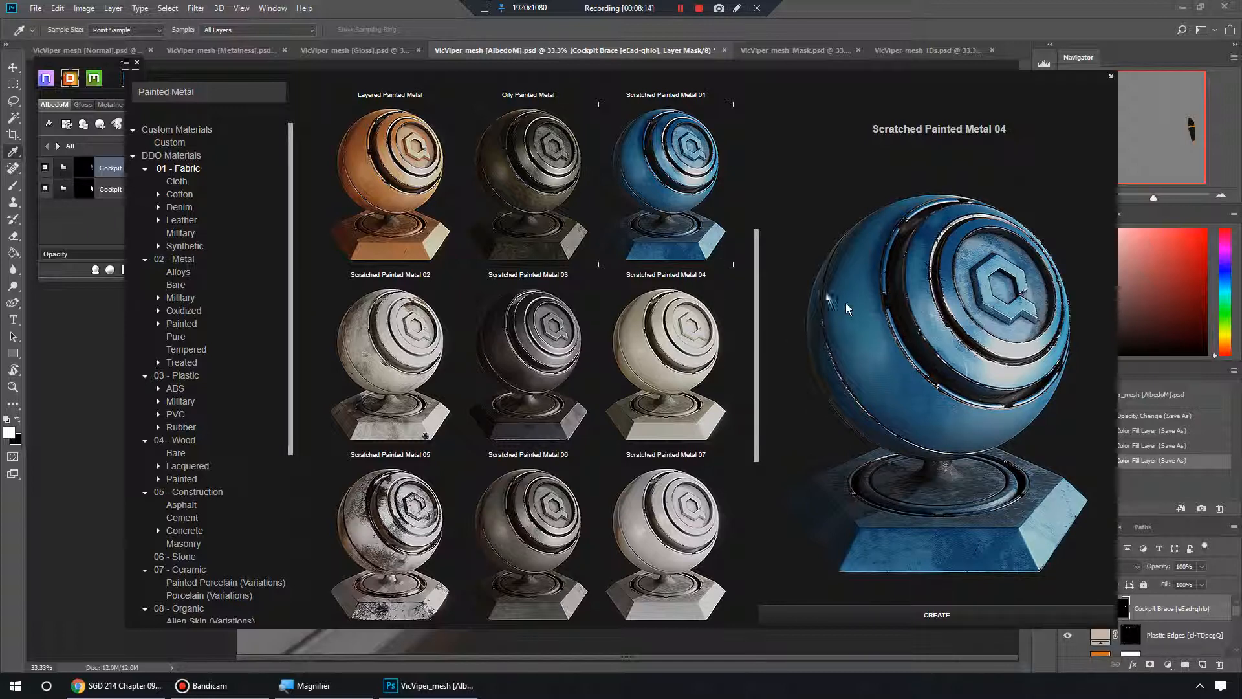
{"action": "scroll", "coordinate": [695, 463], "scroll_direction": "down", "scroll_amount": 2}
{"action": "scroll", "coordinate": [687, 399], "scroll_direction": "up", "scroll_amount": 5}
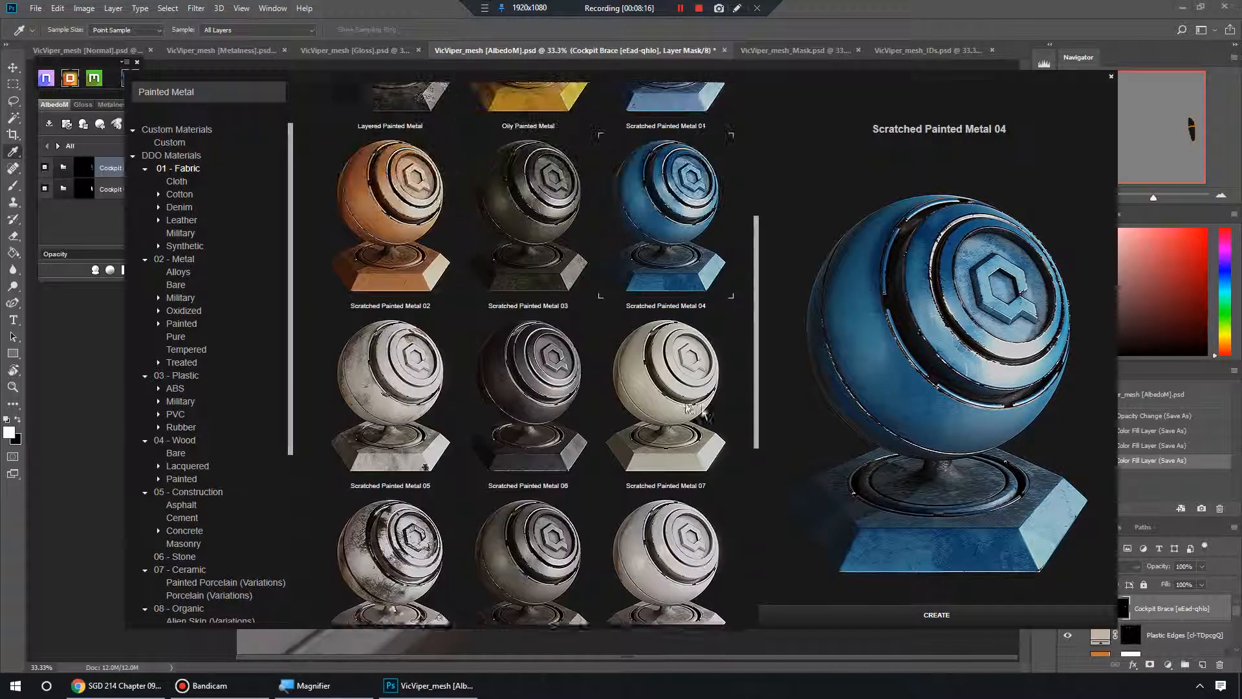
{"action": "scroll", "coordinate": [687, 400], "scroll_direction": "down", "scroll_amount": 2}
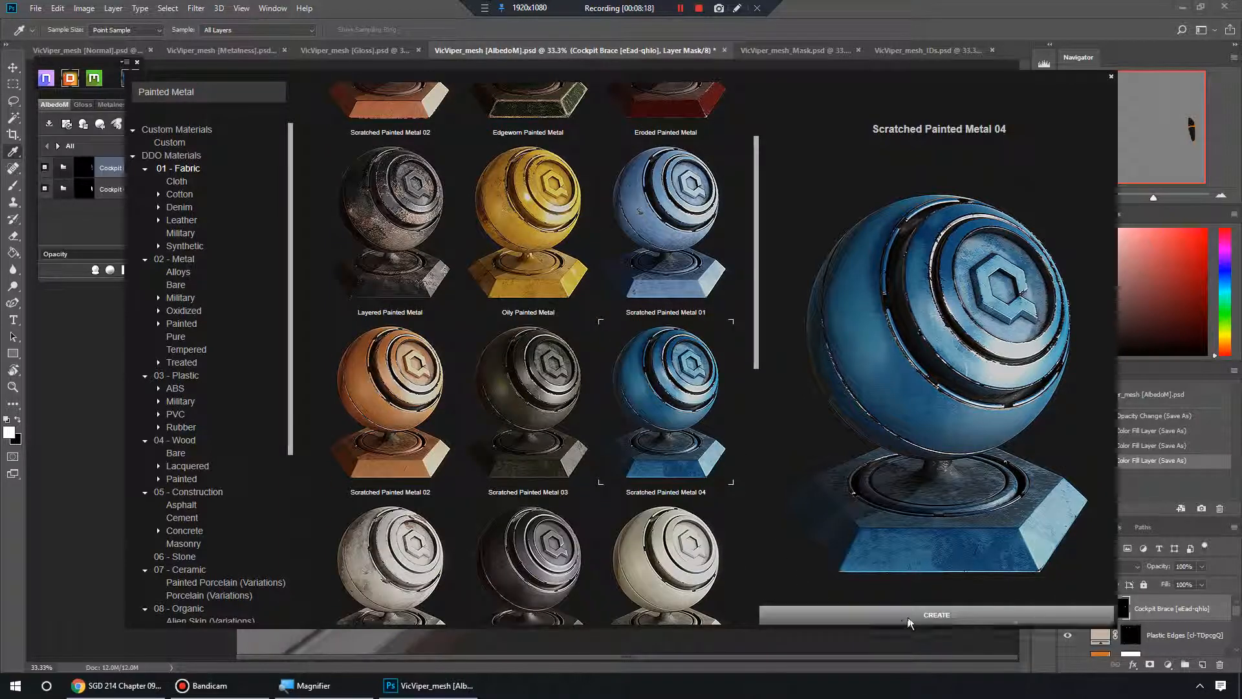
{"action": "left_click", "coordinate": [907, 616]}
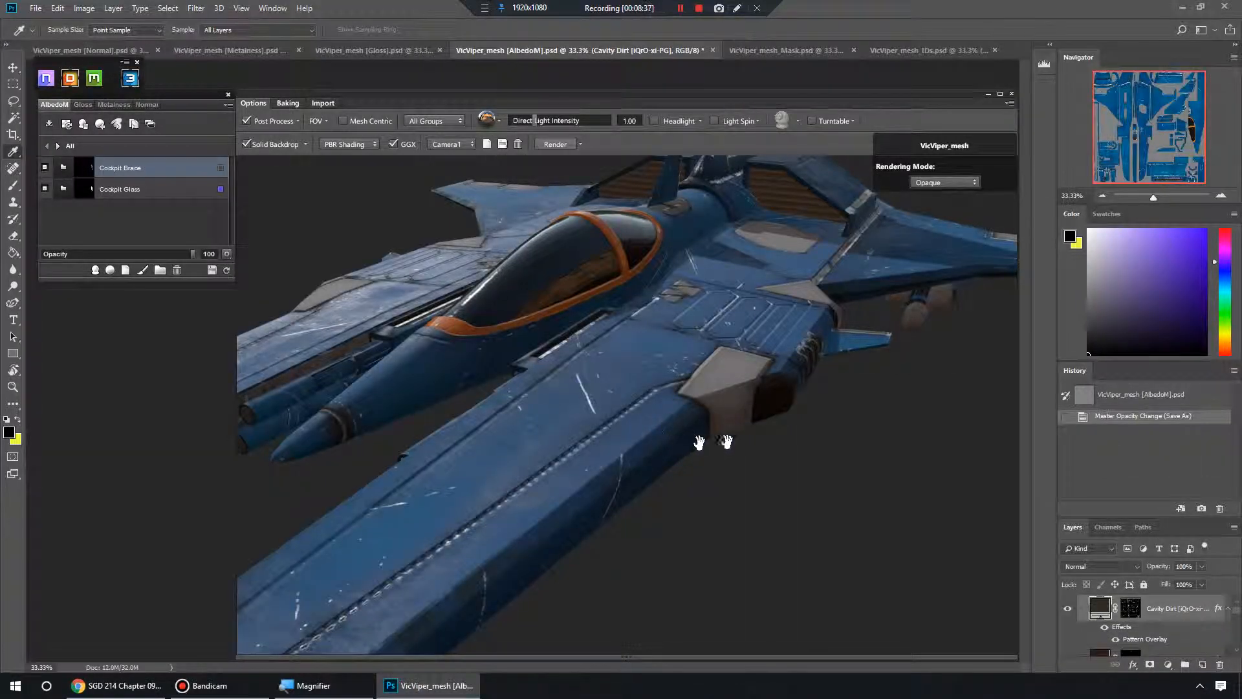
View the whole textured ship and enlarge the layer list of the Scratched Painted Metal 04 group
{"action": "left_click_drag", "start_coordinate": [663, 414], "coordinate": [684, 371]}
{"action": "scroll", "coordinate": [684, 386], "scroll_direction": "up", "scroll_amount": 2}
{"action": "scroll", "coordinate": [683, 385], "scroll_direction": "down", "scroll_amount": 1}
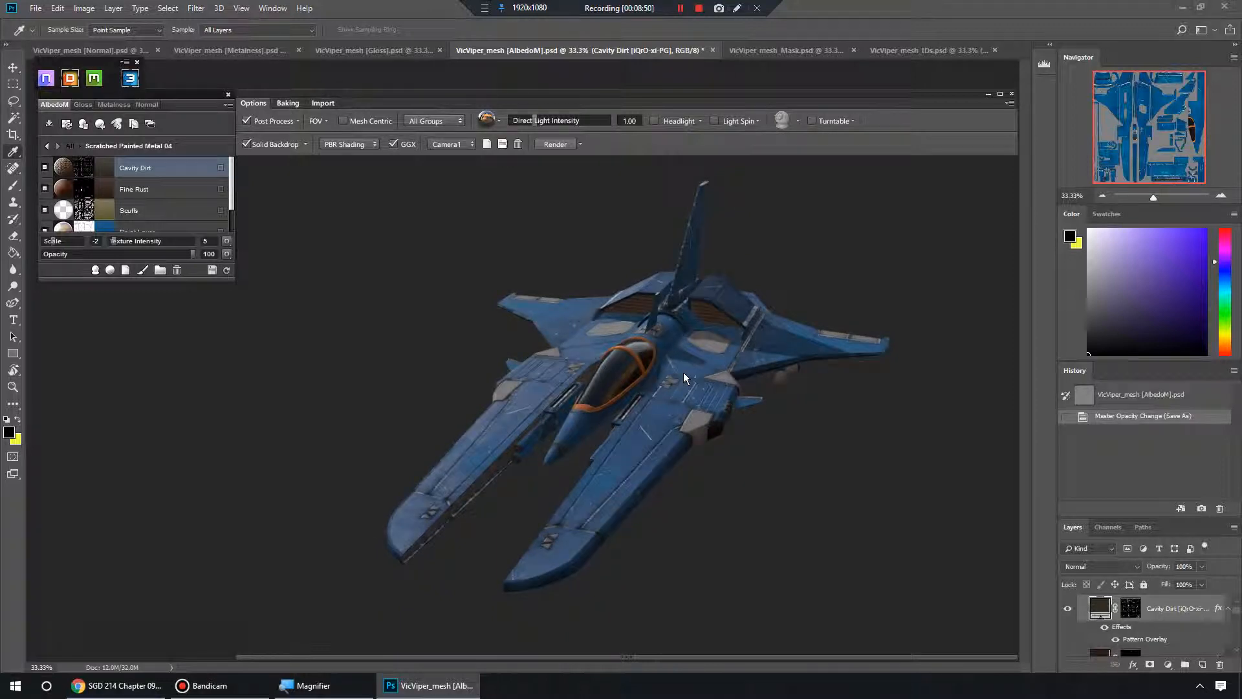
{"action": "left_click_drag", "start_coordinate": [187, 279], "coordinate": [183, 434]}
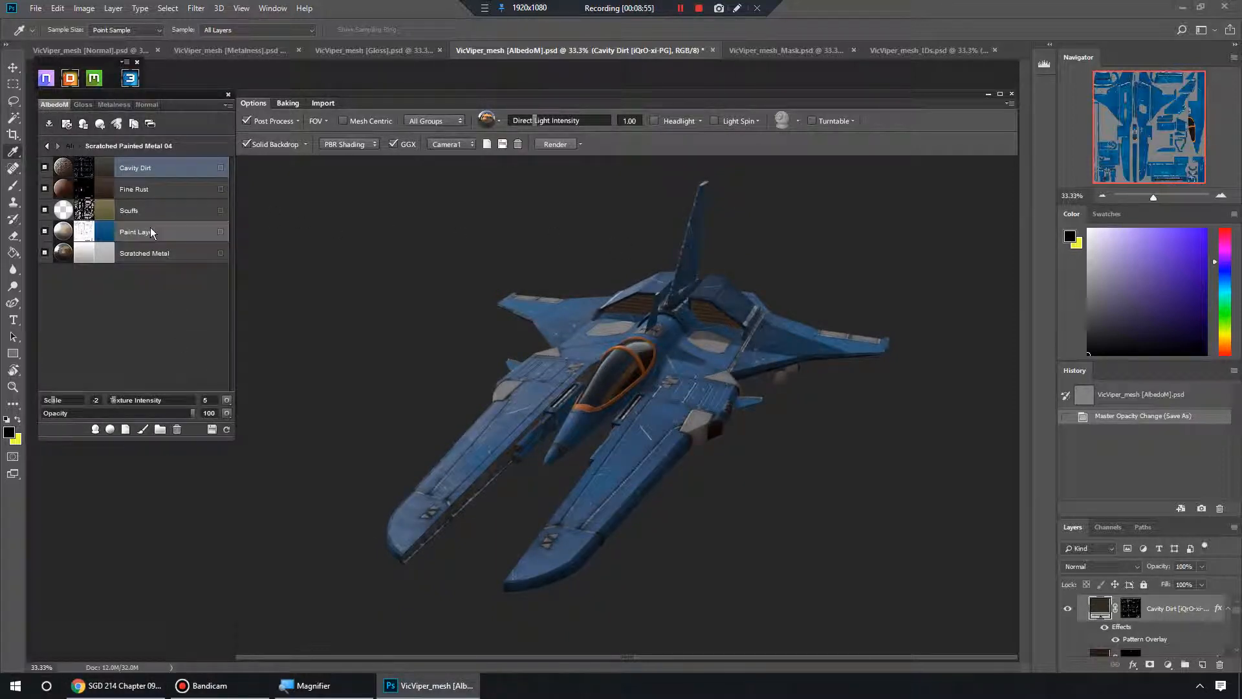
Review the Cavity Dirt, Fine Rust and Scuffs layers, and compare the hull with the Paint Layer hidden and shown
{"action": "left_click", "coordinate": [177, 182]}
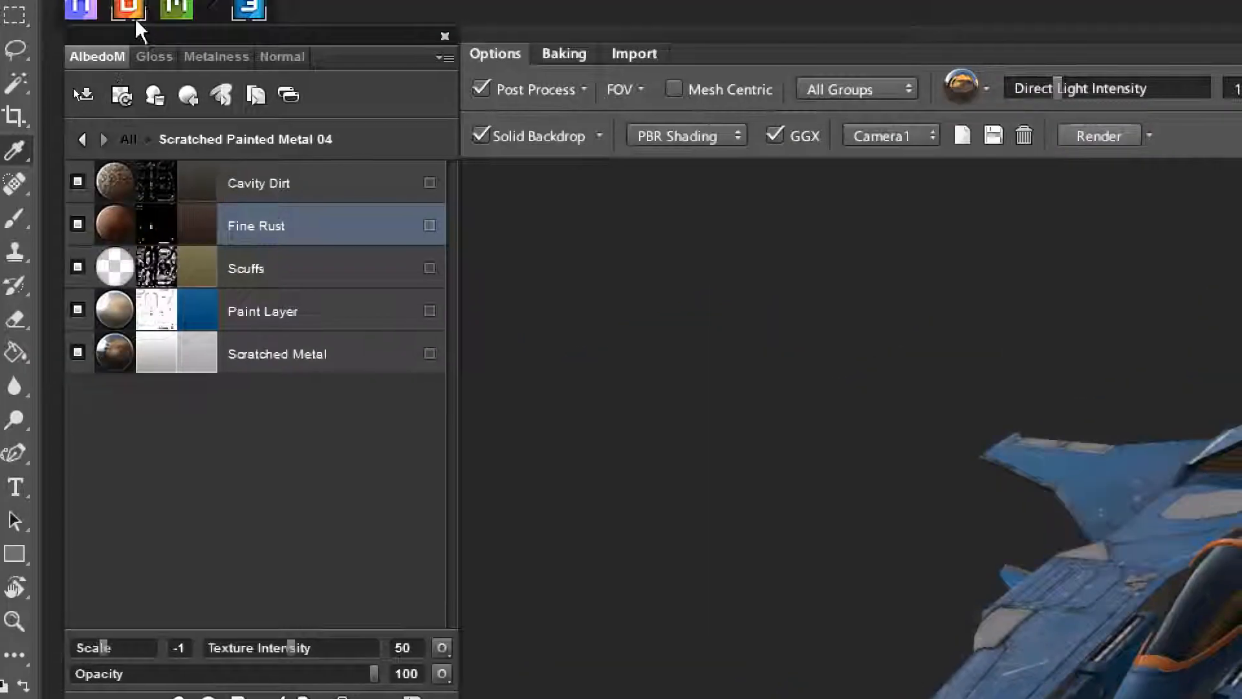
{"action": "left_click", "coordinate": [393, 186]}
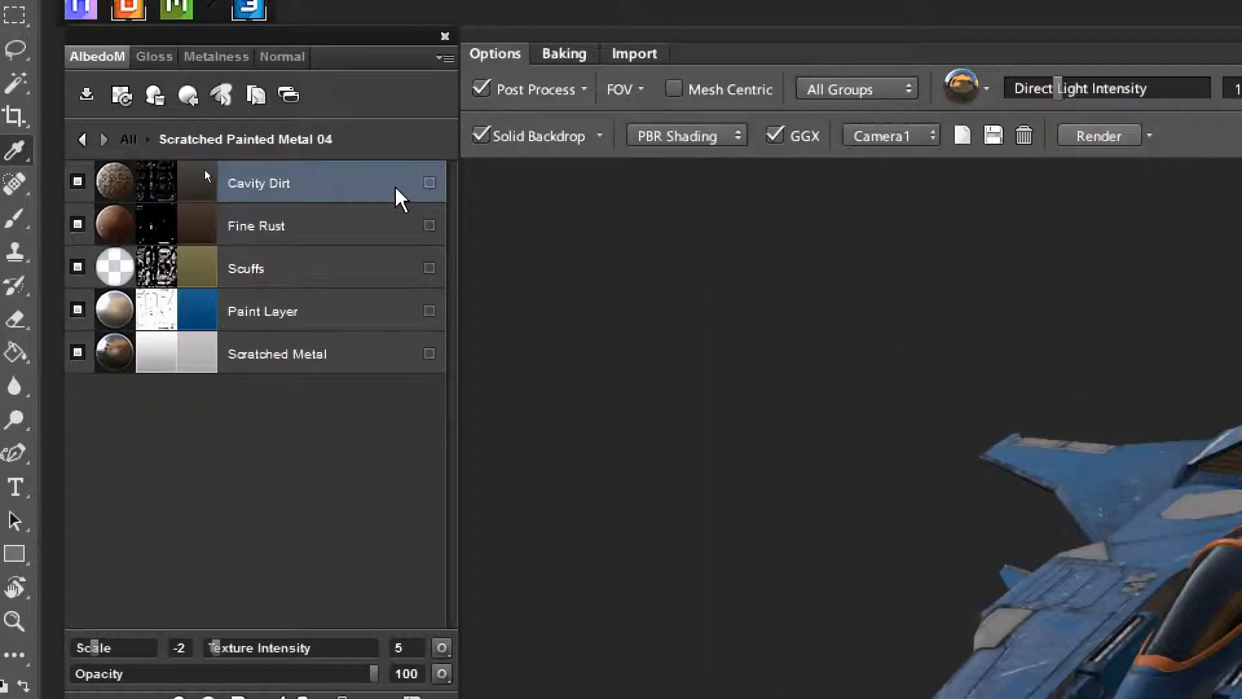
{"action": "left_click", "coordinate": [355, 228]}
{"action": "left_click", "coordinate": [342, 270]}
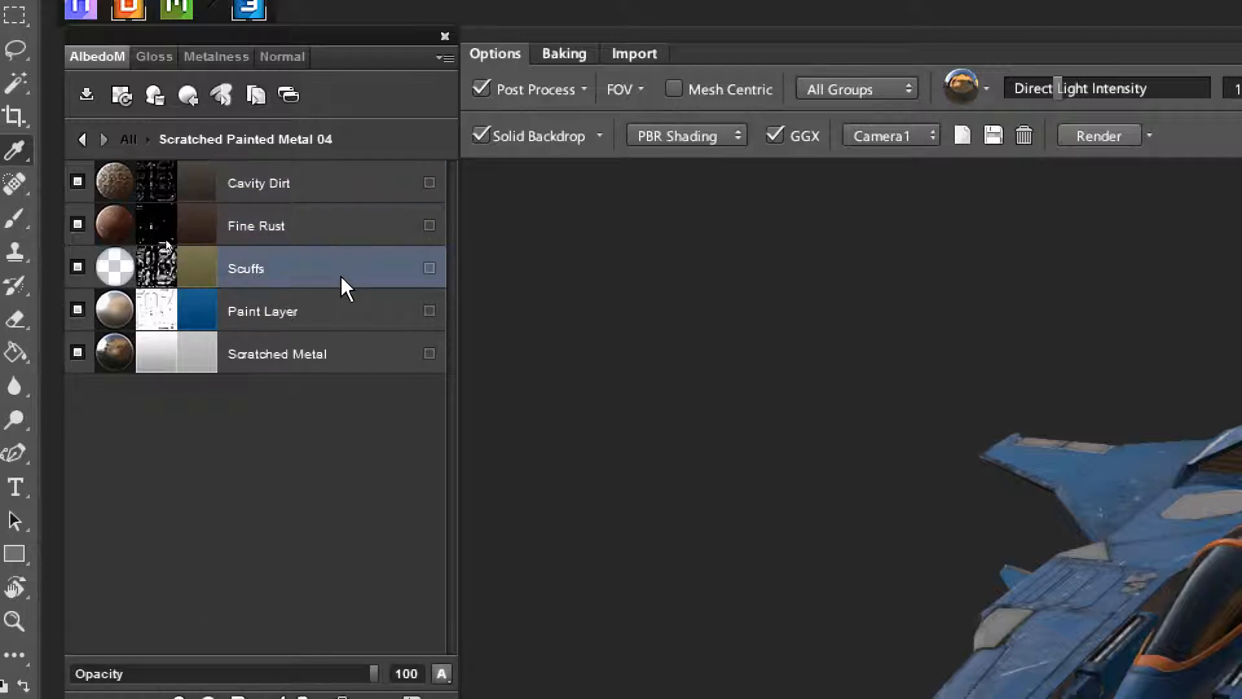
{"action": "left_click", "coordinate": [79, 309]}
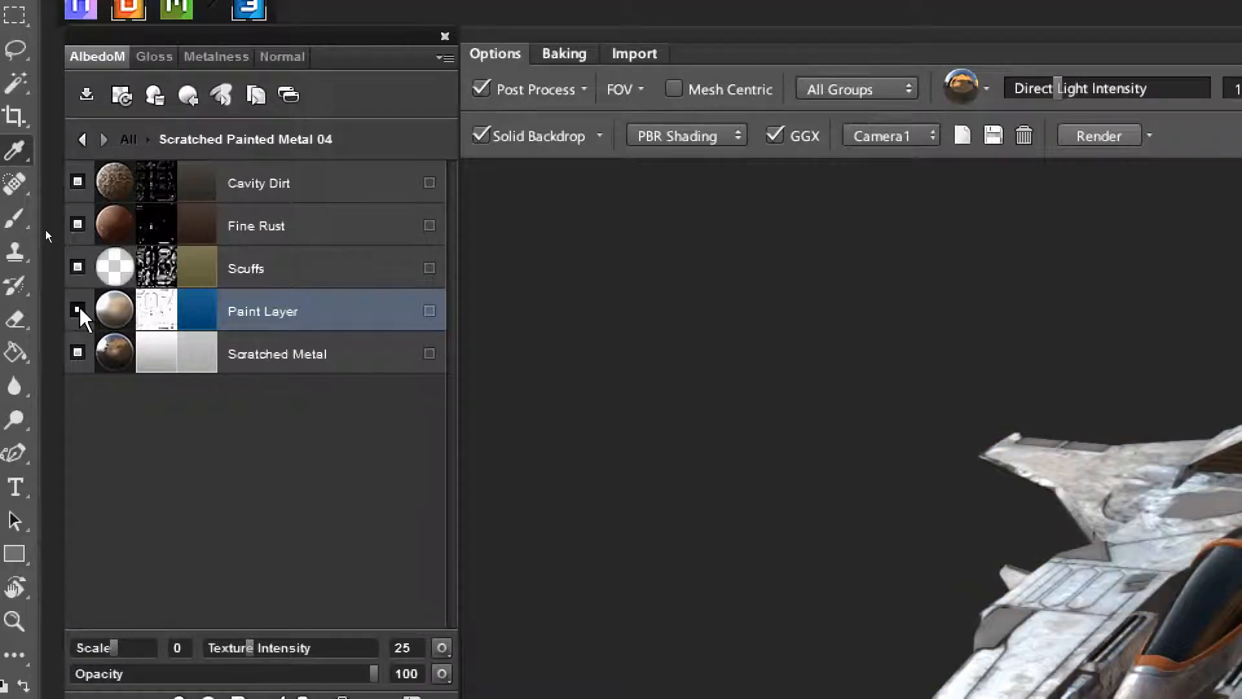
{"action": "left_click", "coordinate": [79, 310]}
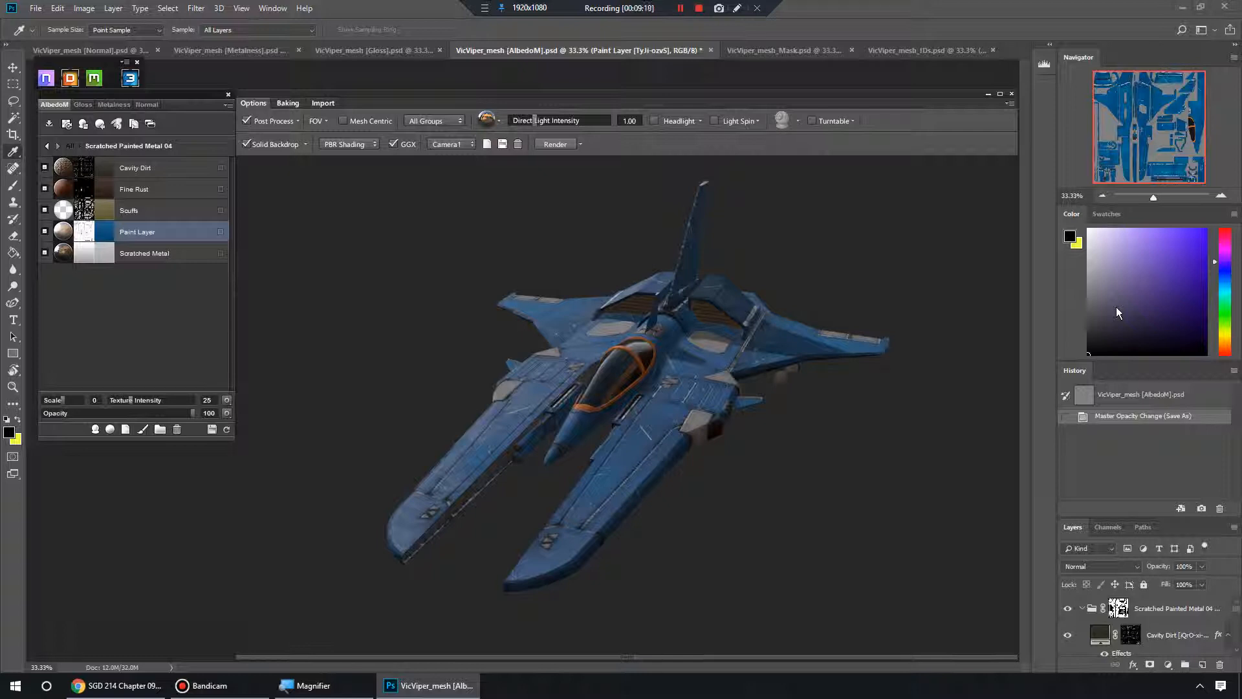
Inspect the canopy and front hull up close and compare the surface with the Scuffs layer hidden and shown
{"action": "key", "text": "alt+Tab"}
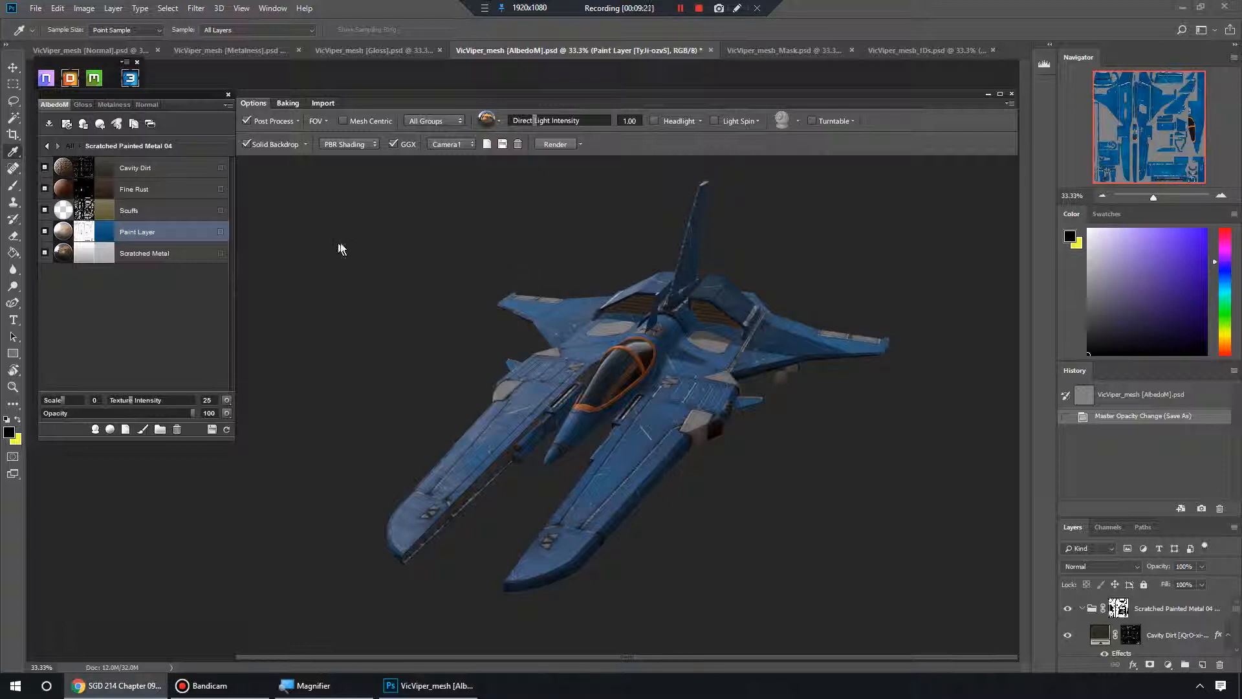
{"action": "left_click", "coordinate": [589, 355]}
{"action": "scroll", "coordinate": [647, 359], "scroll_direction": "up", "scroll_amount": 10}
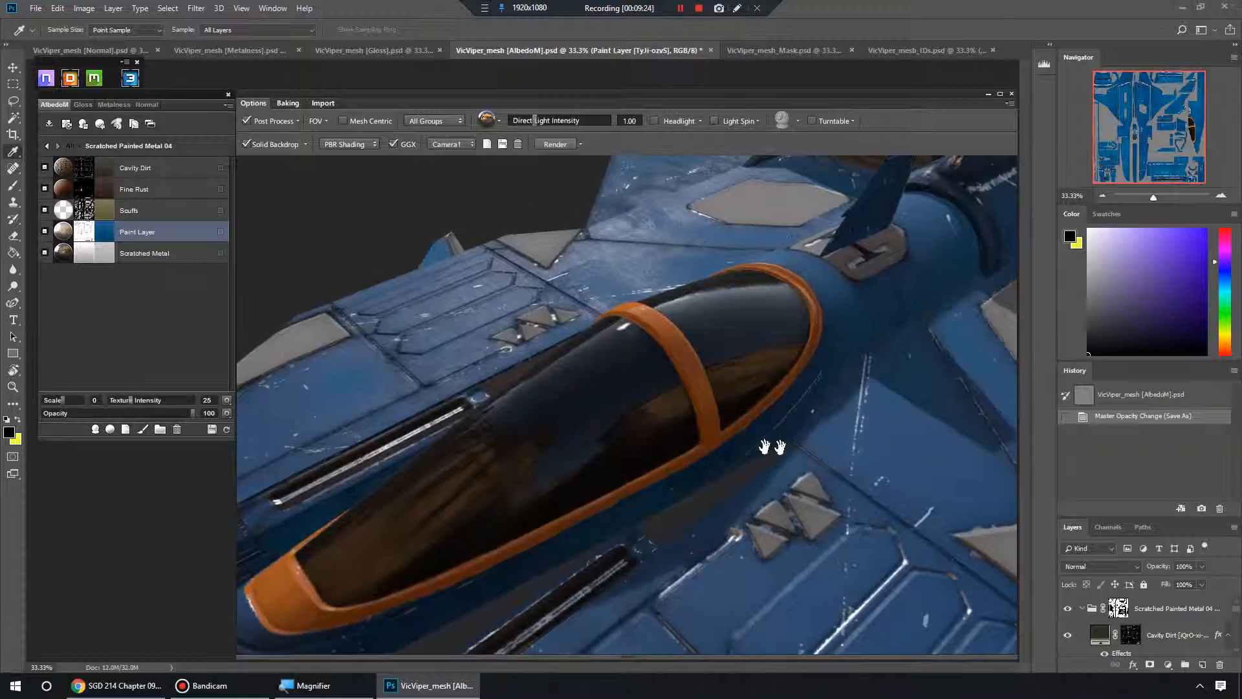
{"action": "left_click_drag", "start_coordinate": [765, 446], "coordinate": [671, 391]}
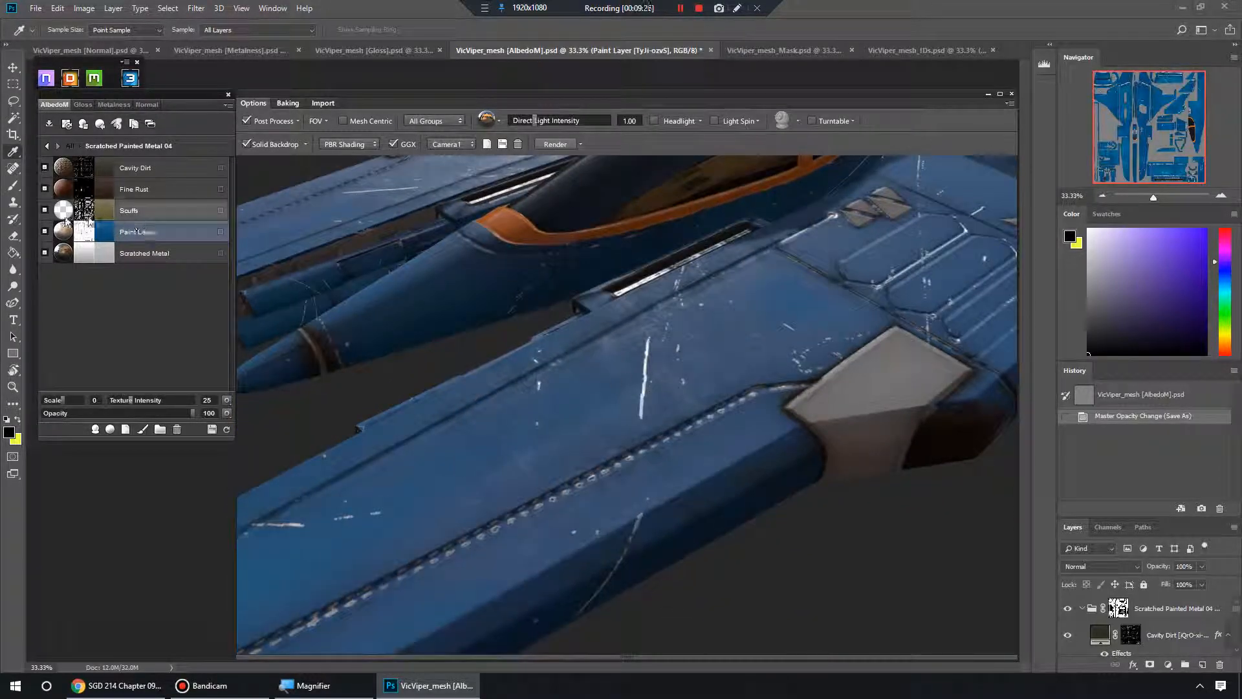
{"action": "left_click", "coordinate": [46, 212]}
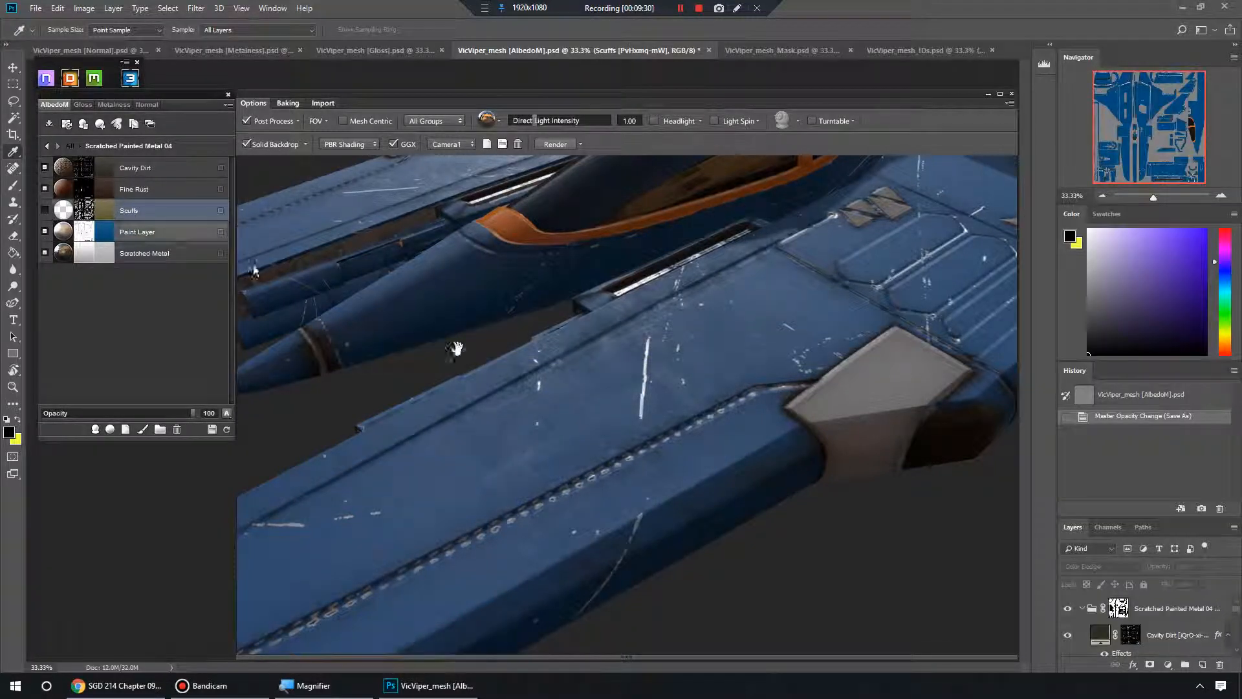
{"action": "left_click", "coordinate": [45, 211]}
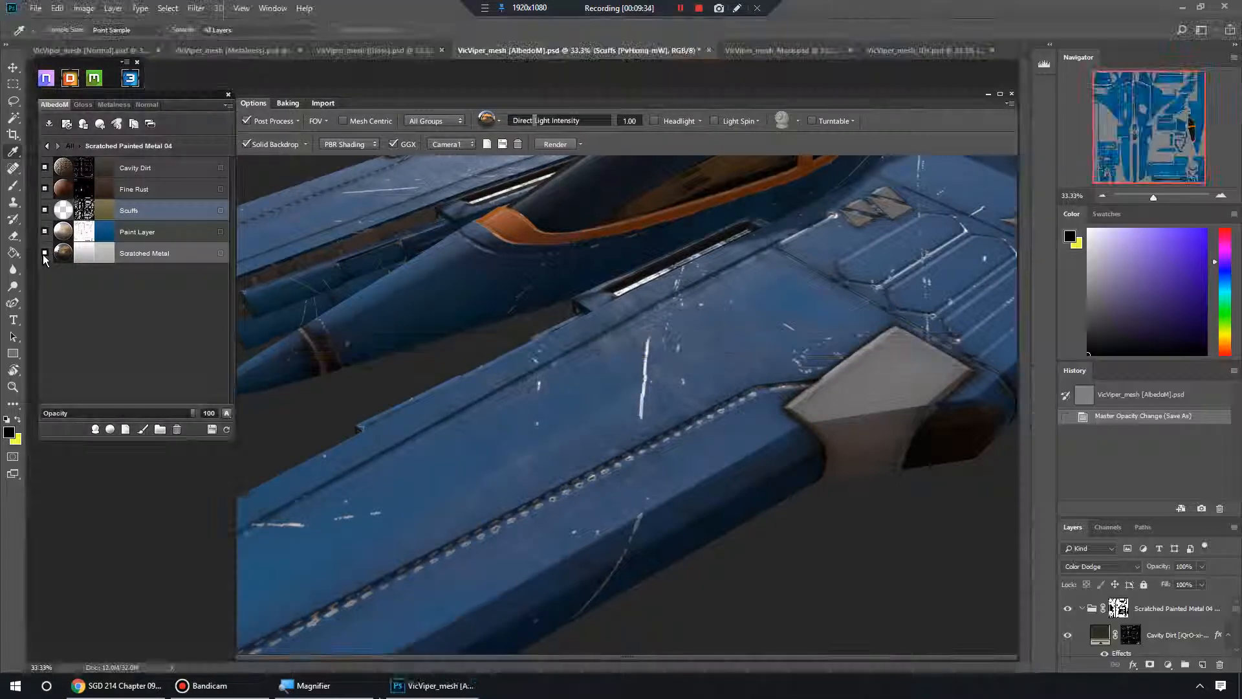
Compare the hull with the Scratched Metal layer hidden and shown, and likewise with the Paint Layer
{"action": "left_click", "coordinate": [45, 253]}
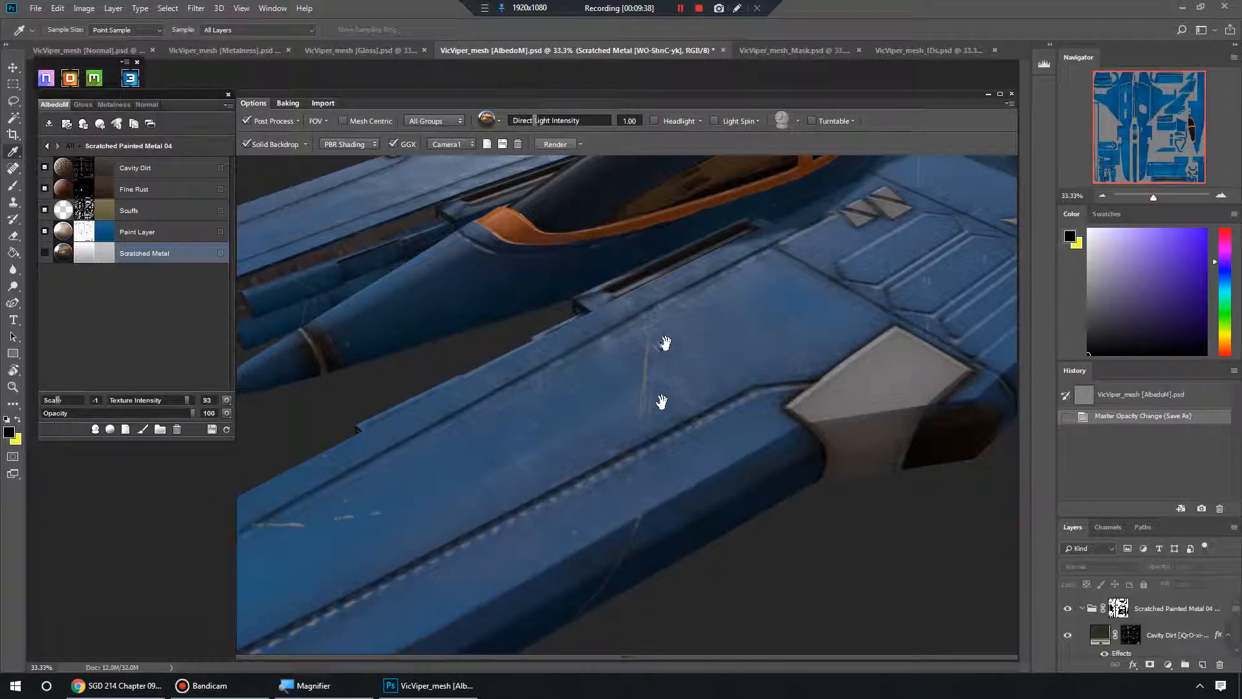
{"action": "left_click", "coordinate": [44, 253]}
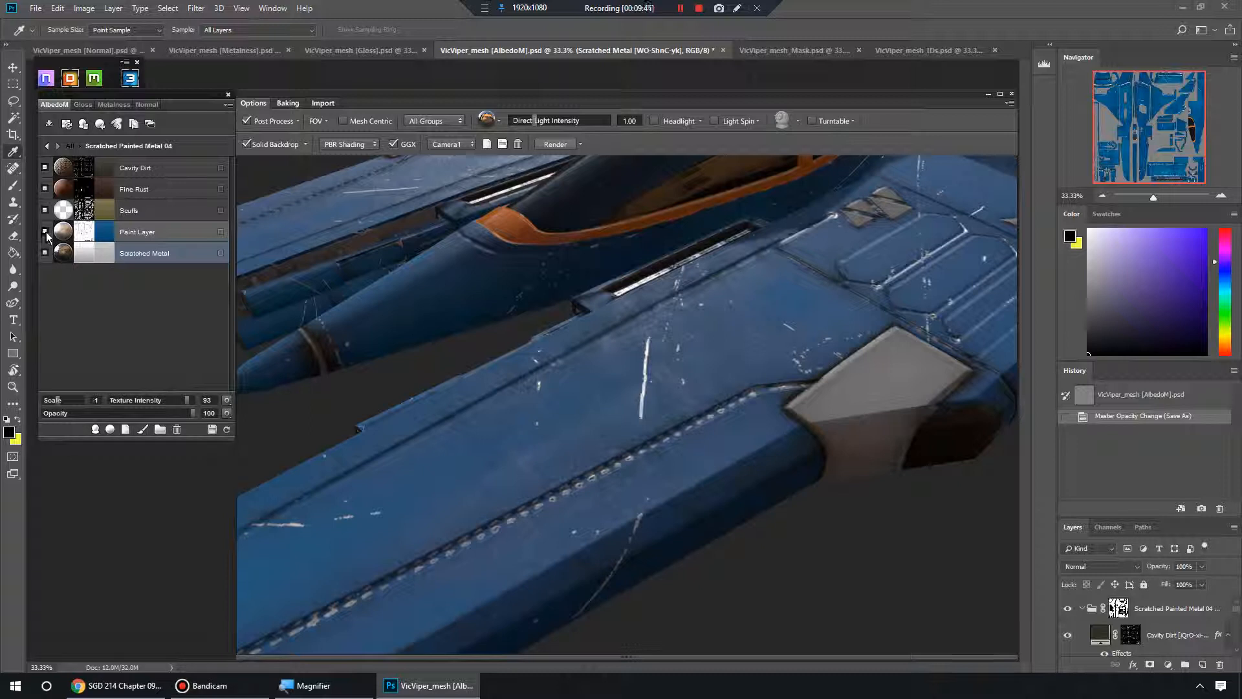
{"action": "left_click", "coordinate": [45, 231]}
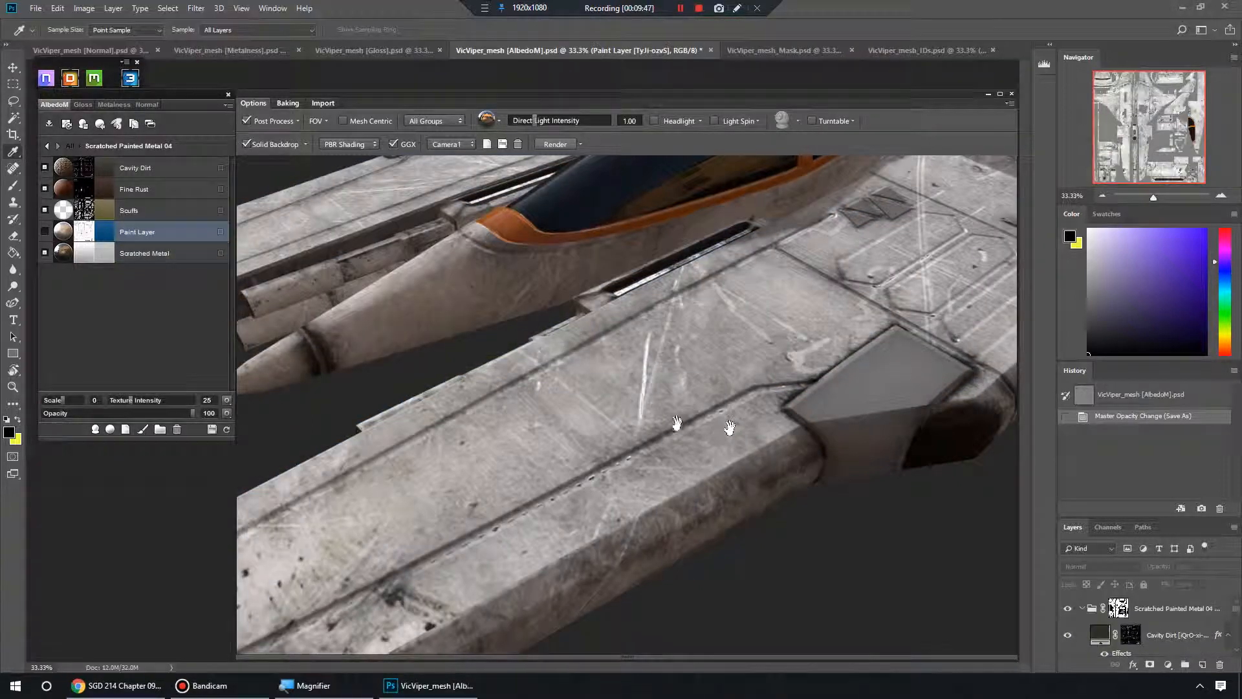
{"action": "left_click", "coordinate": [44, 232]}
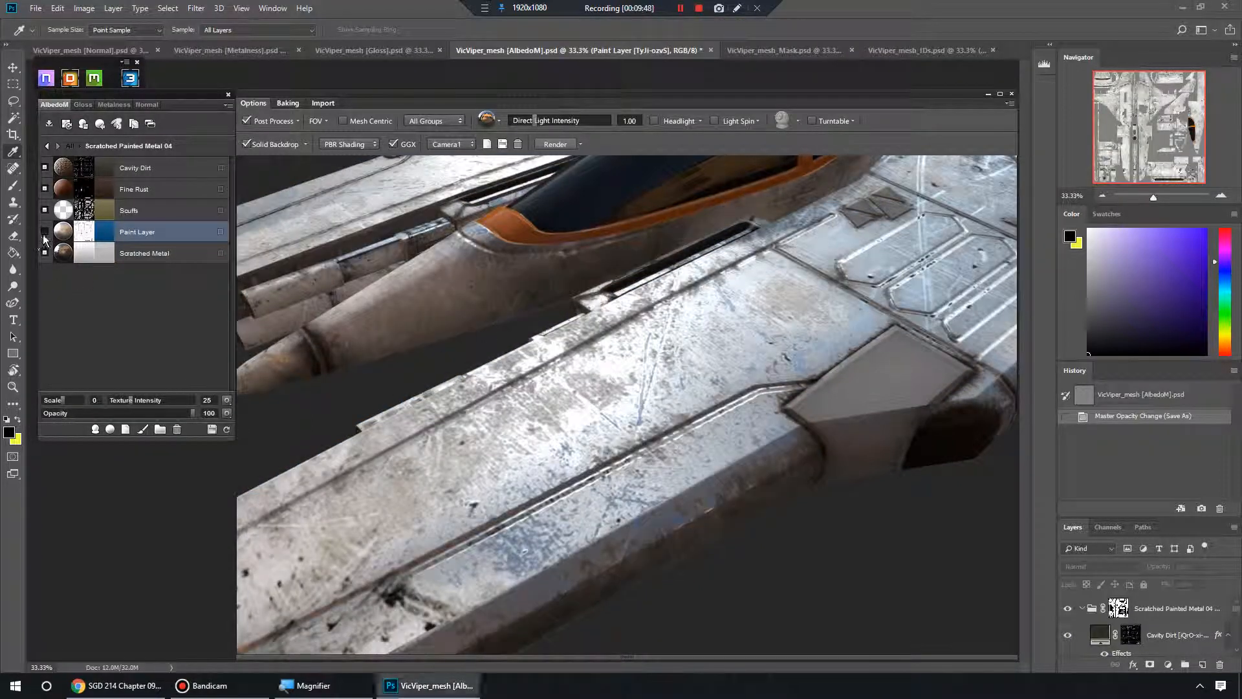
Edit the Scratched Metal layer's mask in Dynamask quick-editing mode, setting Tightness to 74, and accept the mask
{"action": "left_click", "coordinate": [180, 253]}
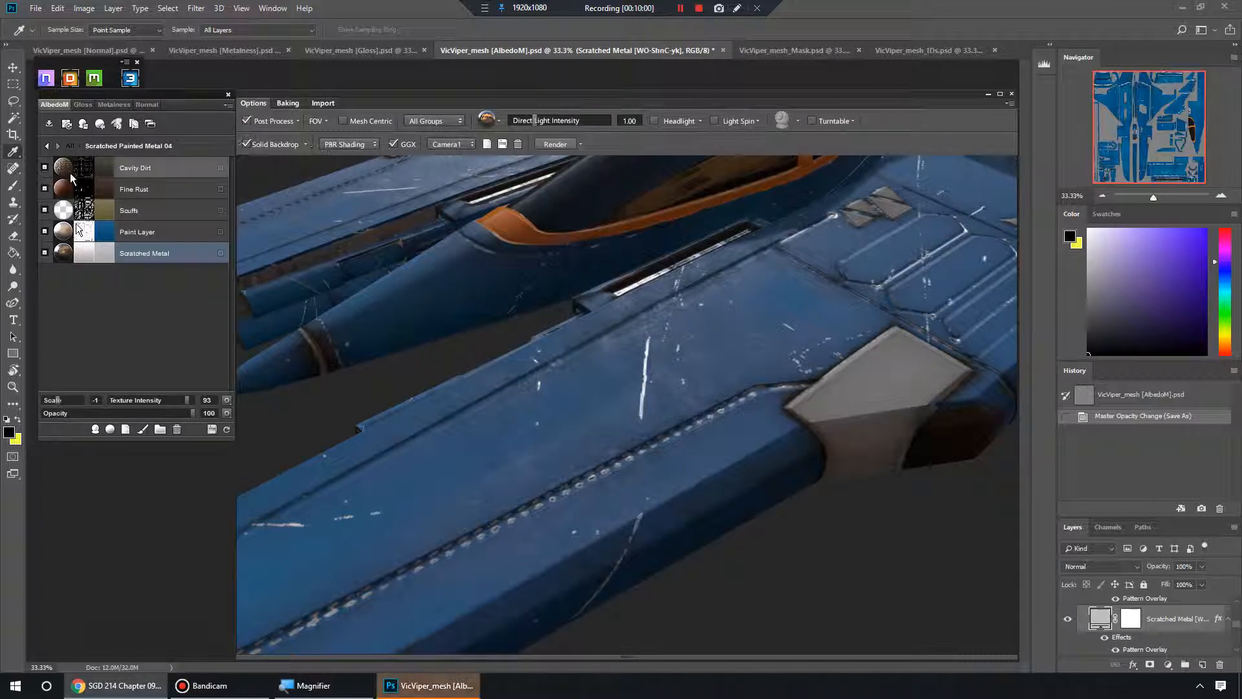
{"action": "left_click", "coordinate": [84, 256]}
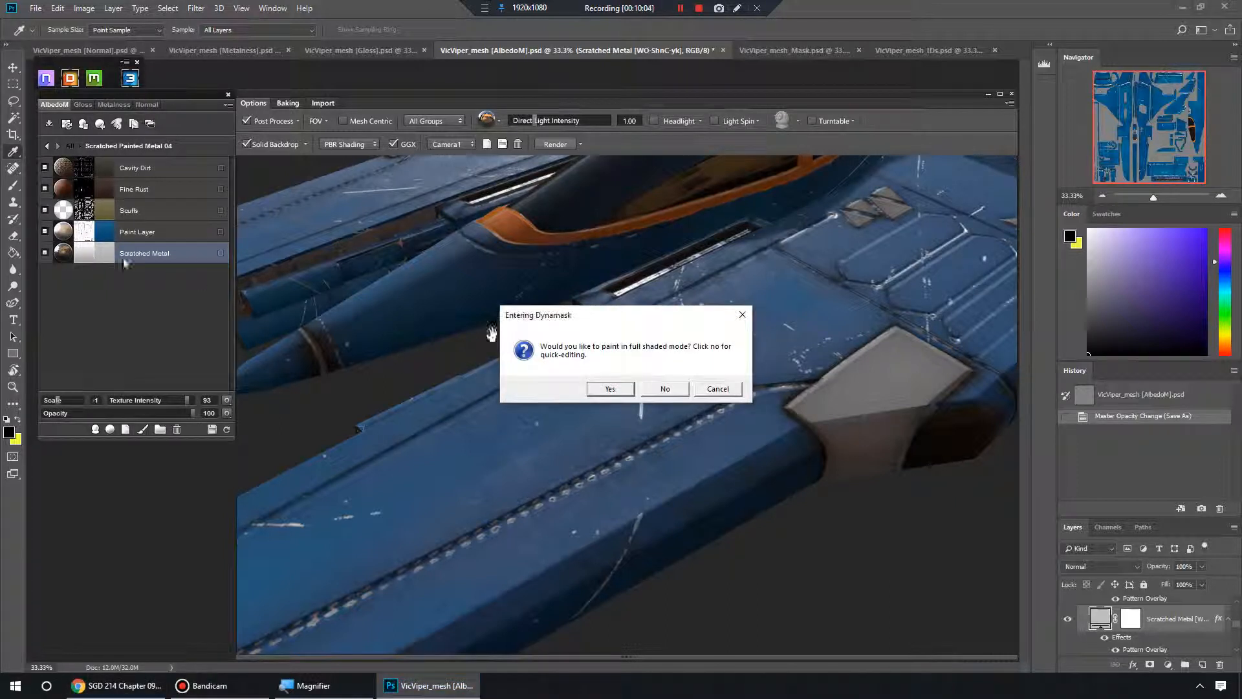
{"action": "left_click", "coordinate": [665, 387]}
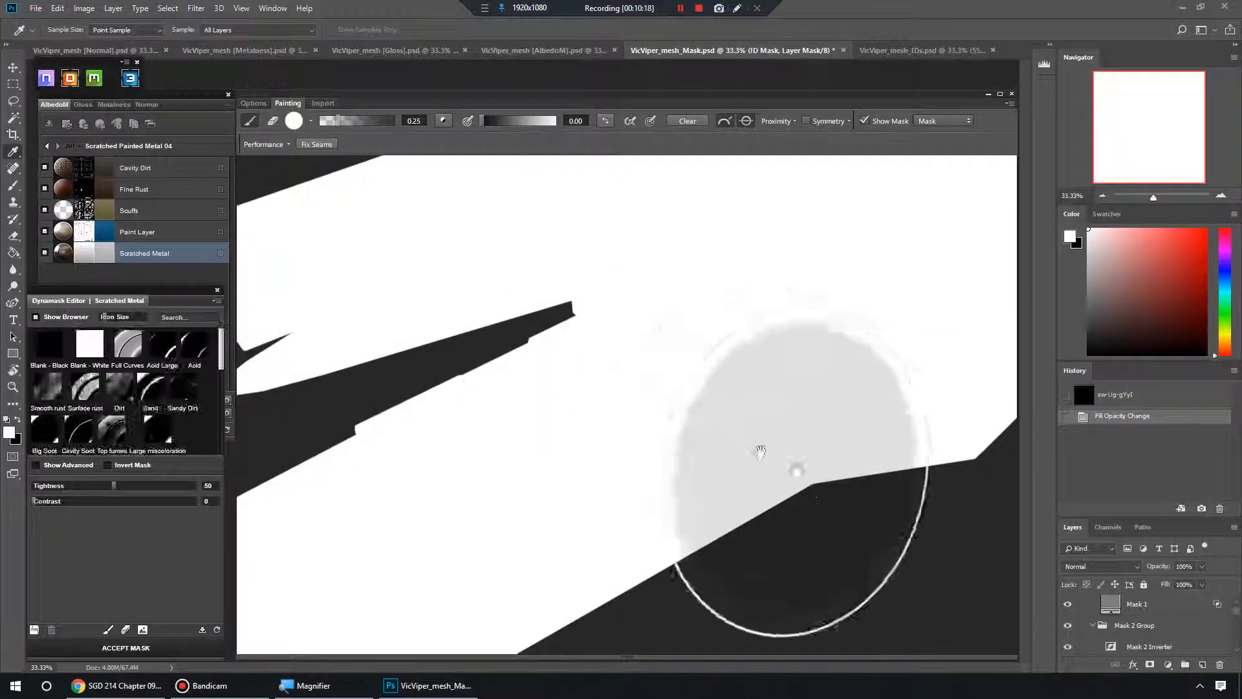
{"action": "mouse_move", "coordinate": [727, 433]}
{"action": "left_mouse_down"}
{"action": "mouse_move", "coordinate": [843, 343]}
{"action": "mouse_move", "coordinate": [810, 314]}
{"action": "mouse_move", "coordinate": [826, 325]}
{"action": "mouse_move", "coordinate": [918, 286]}
{"action": "mouse_move", "coordinate": [878, 308]}
{"action": "mouse_move", "coordinate": [735, 319]}
{"action": "mouse_move", "coordinate": [750, 313]}
{"action": "mouse_move", "coordinate": [665, 216]}
{"action": "mouse_move", "coordinate": [679, 126]}
{"action": "left_mouse_up"}
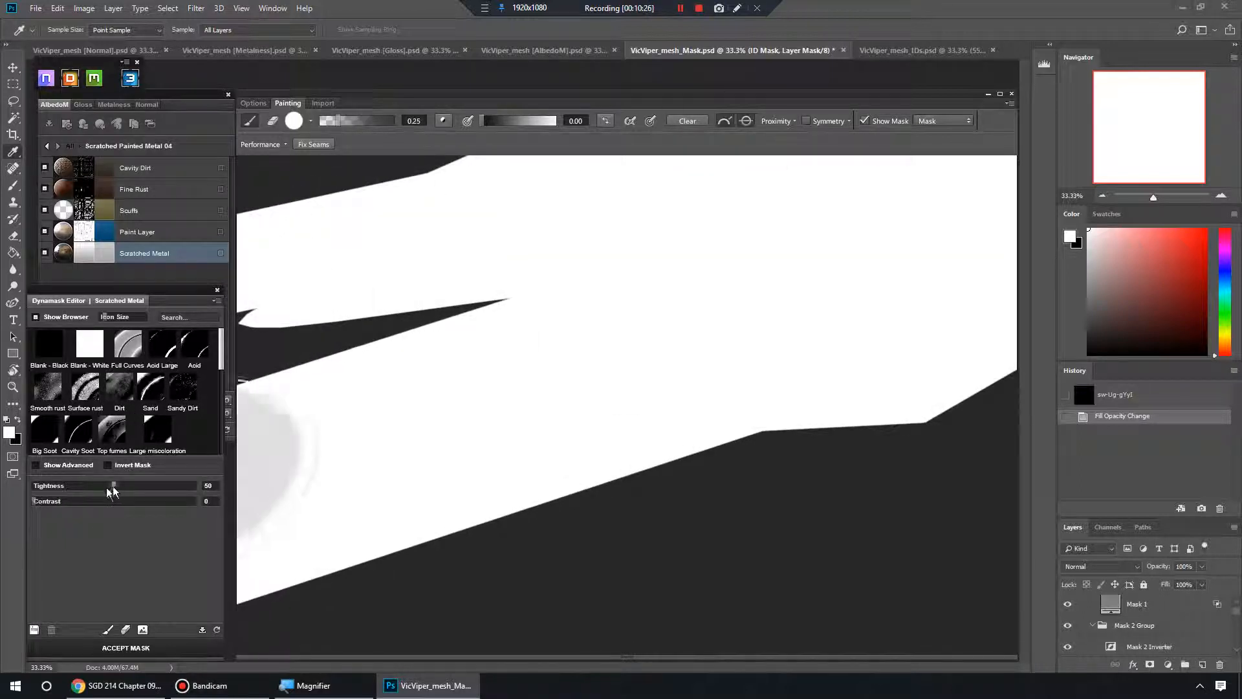
{"action": "left_click_drag", "start_coordinate": [114, 483], "coordinate": [154, 490]}
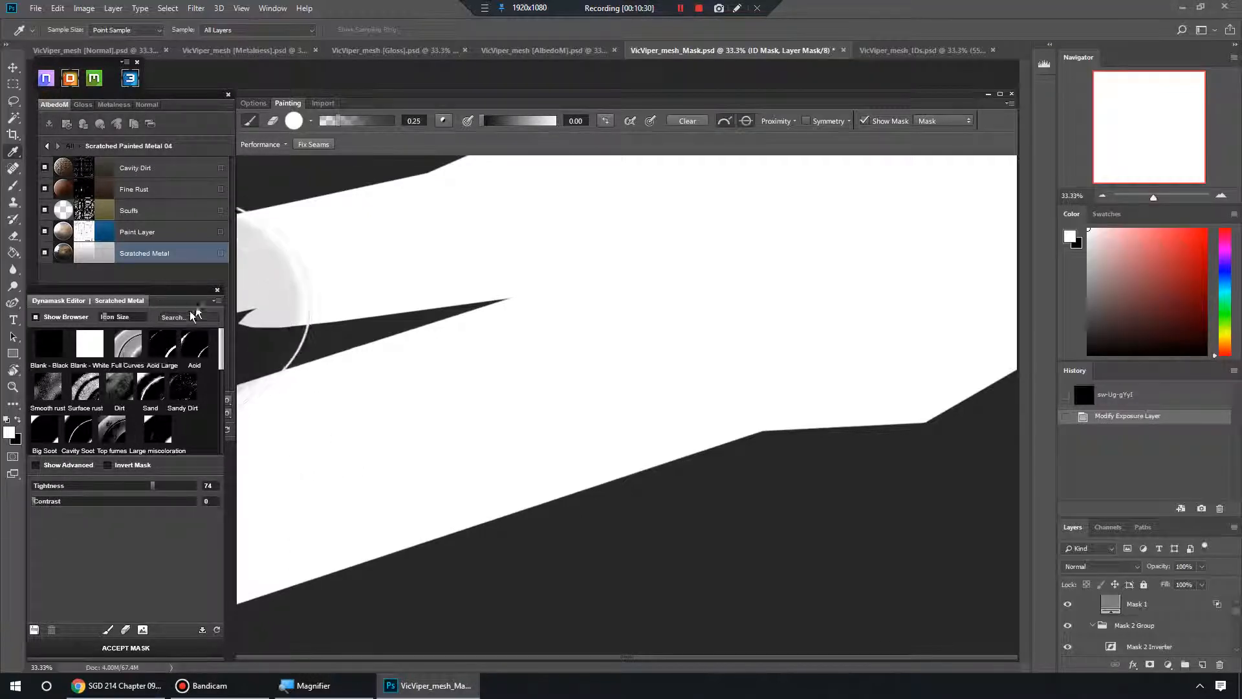
{"action": "left_click", "coordinate": [130, 646]}
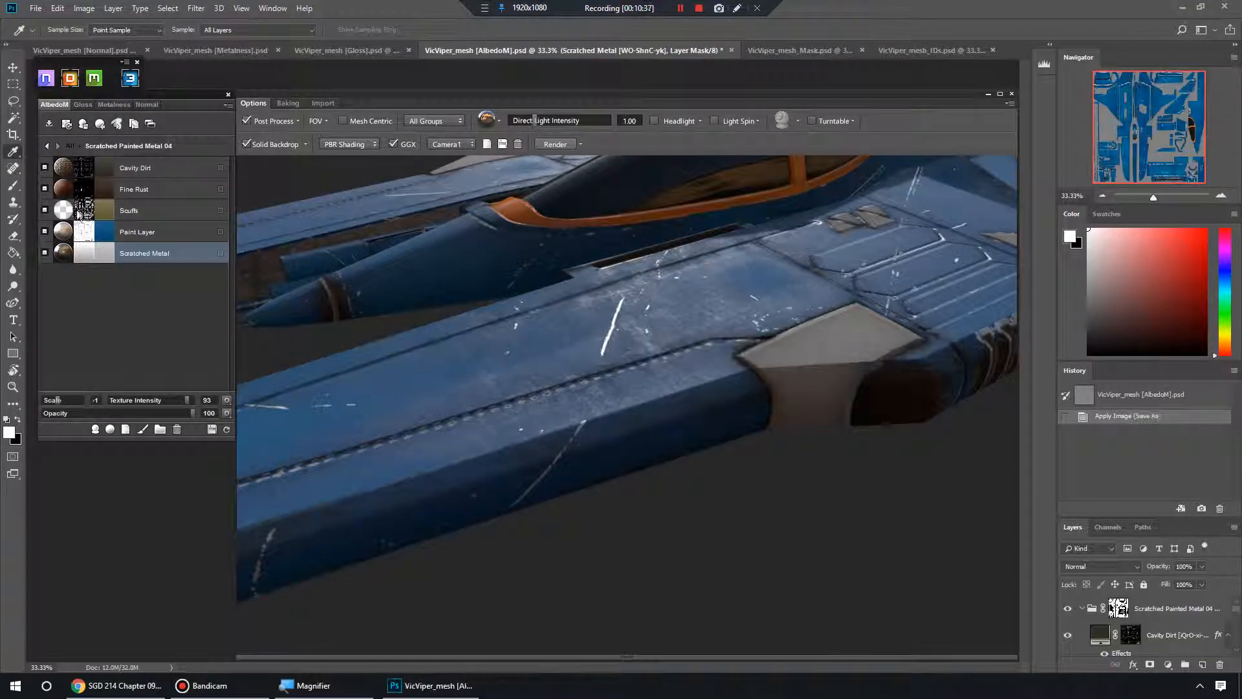
Open the Scuffs layer's mask in Dynamask quick-editing mode and try Texture at 50 before restoring it to 96
{"action": "left_click", "coordinate": [83, 212]}
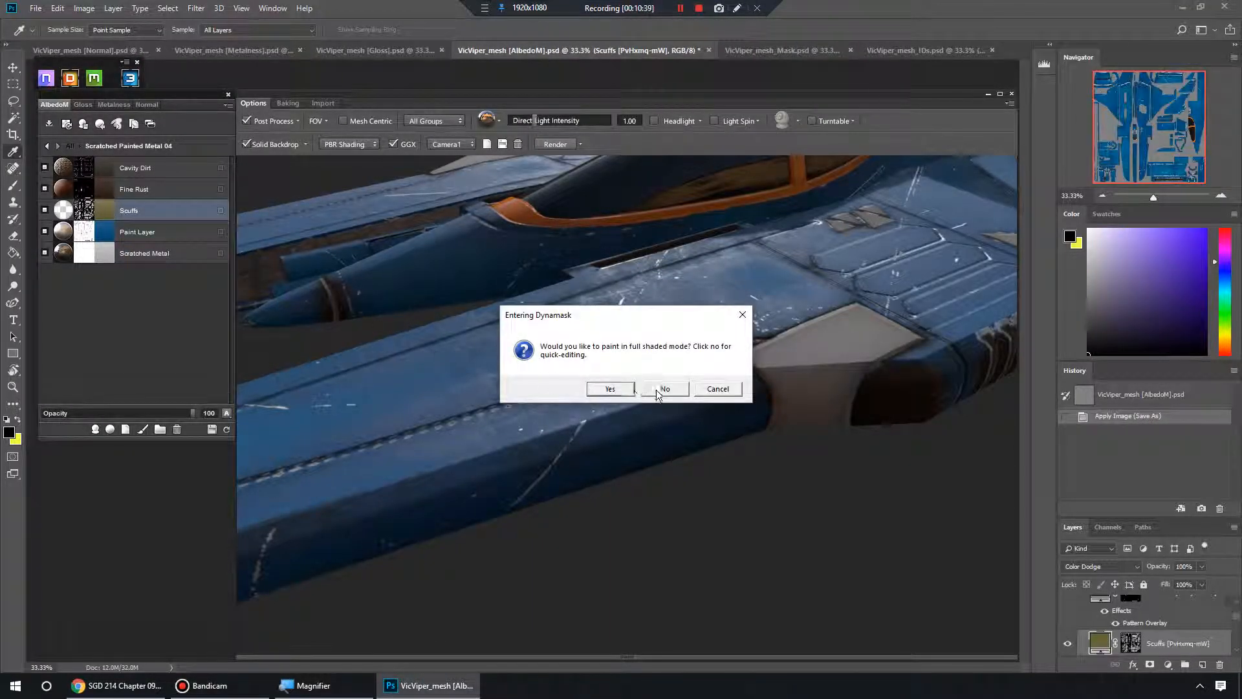
{"action": "left_click", "coordinate": [665, 389]}
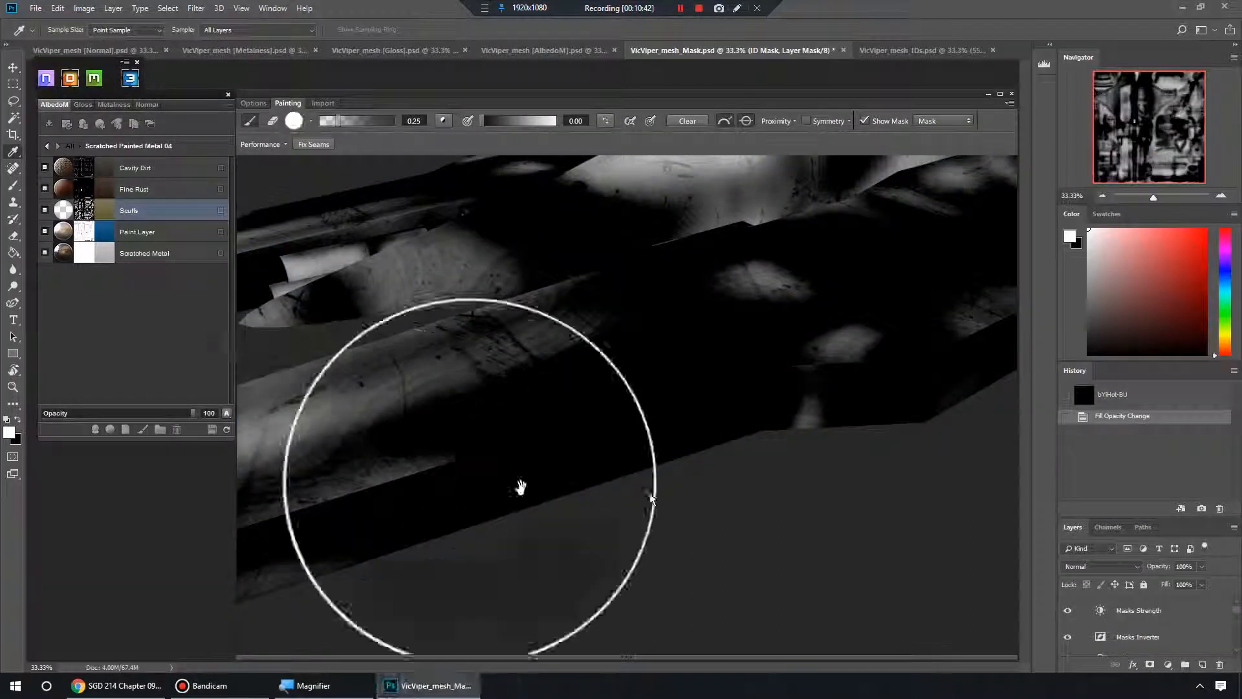
{"action": "mouse_move", "coordinate": [669, 493]}
{"action": "left_mouse_down"}
{"action": "mouse_move", "coordinate": [615, 424]}
{"action": "mouse_move", "coordinate": [697, 530]}
{"action": "mouse_move", "coordinate": [707, 468]}
{"action": "mouse_move", "coordinate": [749, 467]}
{"action": "mouse_move", "coordinate": [537, 301]}
{"action": "mouse_move", "coordinate": [822, 666]}
{"action": "mouse_move", "coordinate": [670, 392]}
{"action": "mouse_move", "coordinate": [654, 466]}
{"action": "mouse_move", "coordinate": [719, 436]}
{"action": "mouse_move", "coordinate": [779, 456]}
{"action": "mouse_move", "coordinate": [763, 444]}
{"action": "mouse_move", "coordinate": [724, 489]}
{"action": "mouse_move", "coordinate": [689, 459]}
{"action": "mouse_move", "coordinate": [706, 476]}
{"action": "left_mouse_up"}
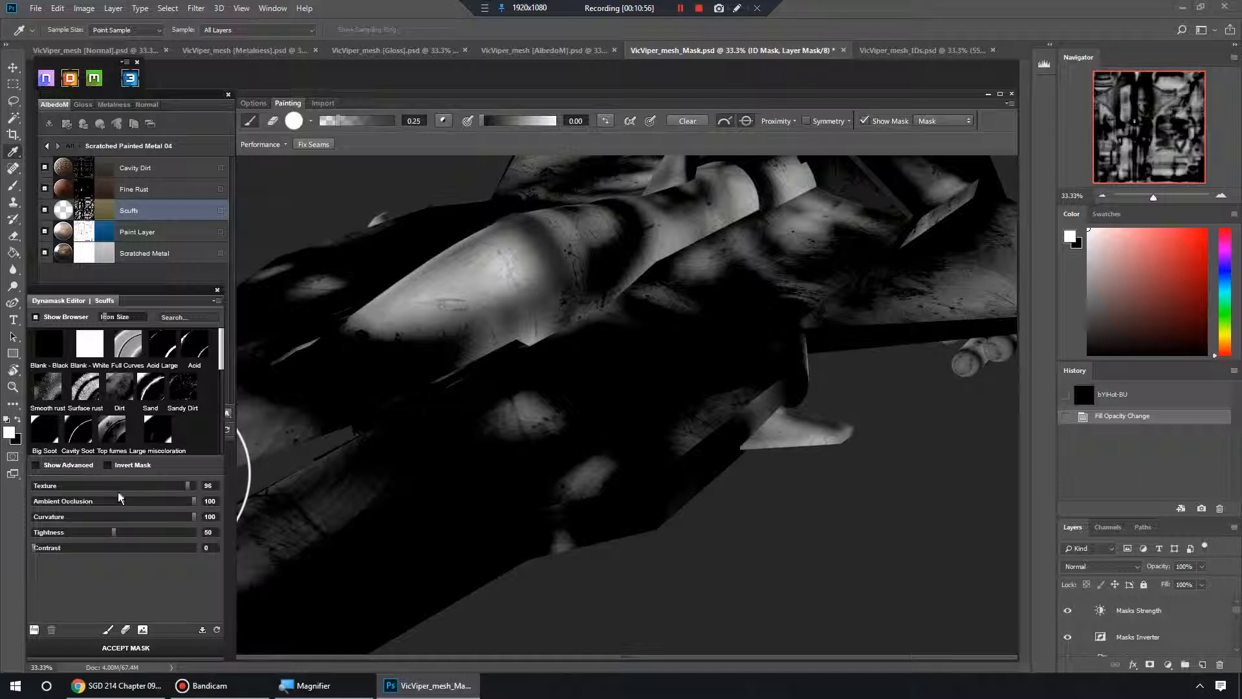
{"action": "left_click_drag", "start_coordinate": [188, 485], "coordinate": [112, 487]}
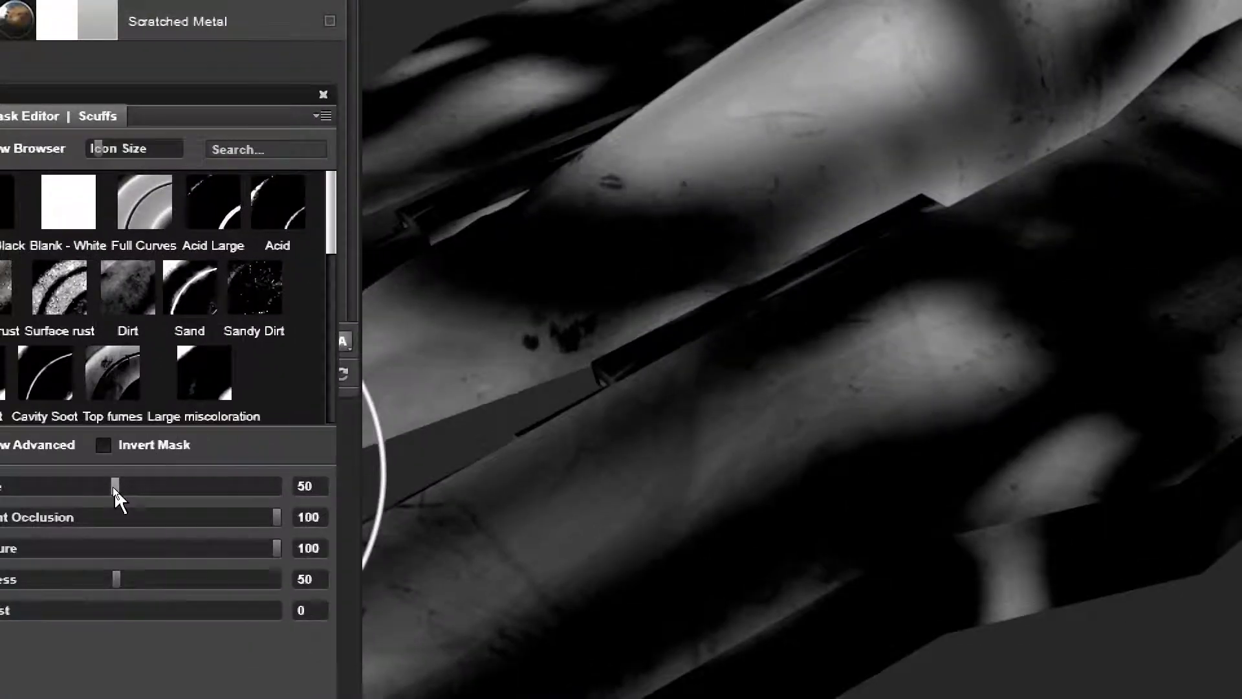
{"action": "left_click_drag", "start_coordinate": [125, 495], "coordinate": [265, 507]}
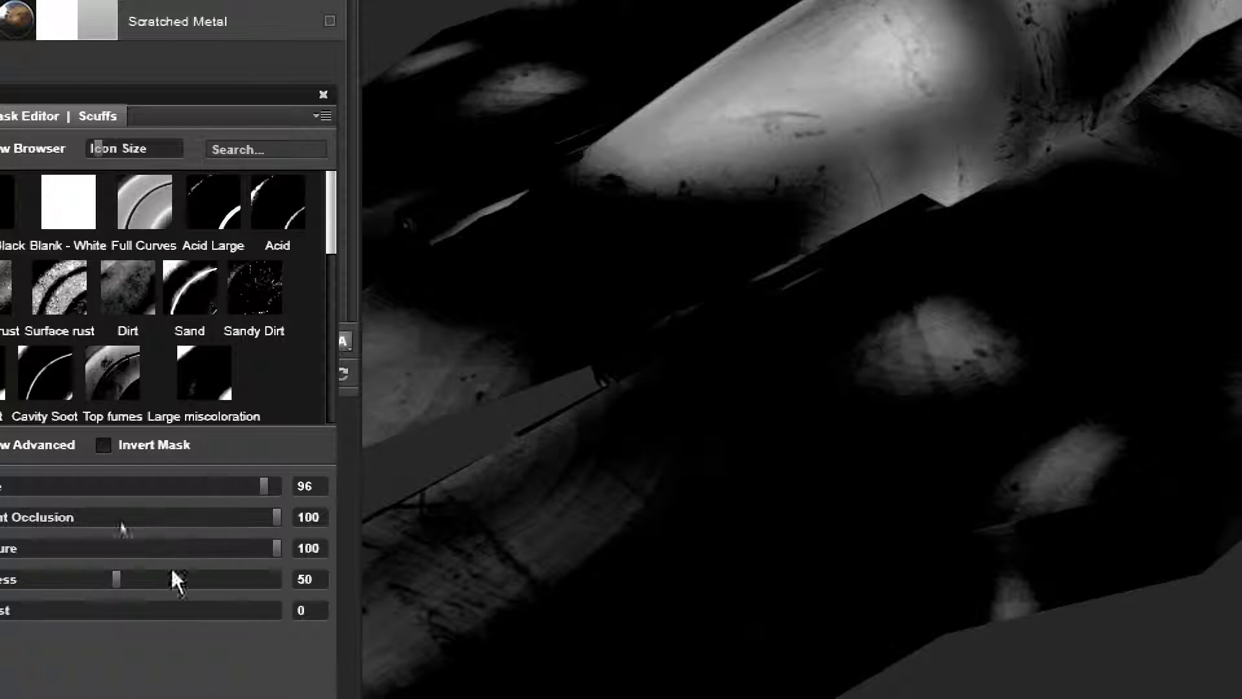
Set the Scuffs mask's Tightness to 82, look through the mask presets, and accept the mask
{"action": "left_click_drag", "start_coordinate": [124, 581], "coordinate": [232, 580]}
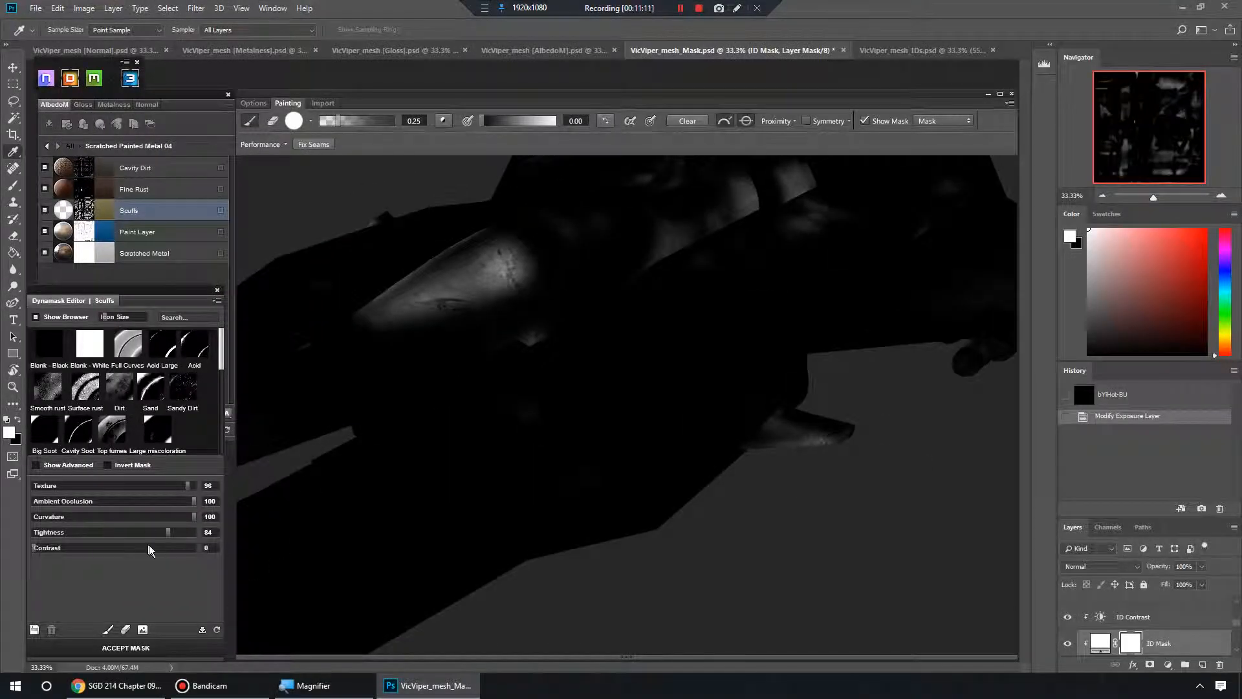
{"action": "left_click_drag", "start_coordinate": [168, 537], "coordinate": [164, 537]}
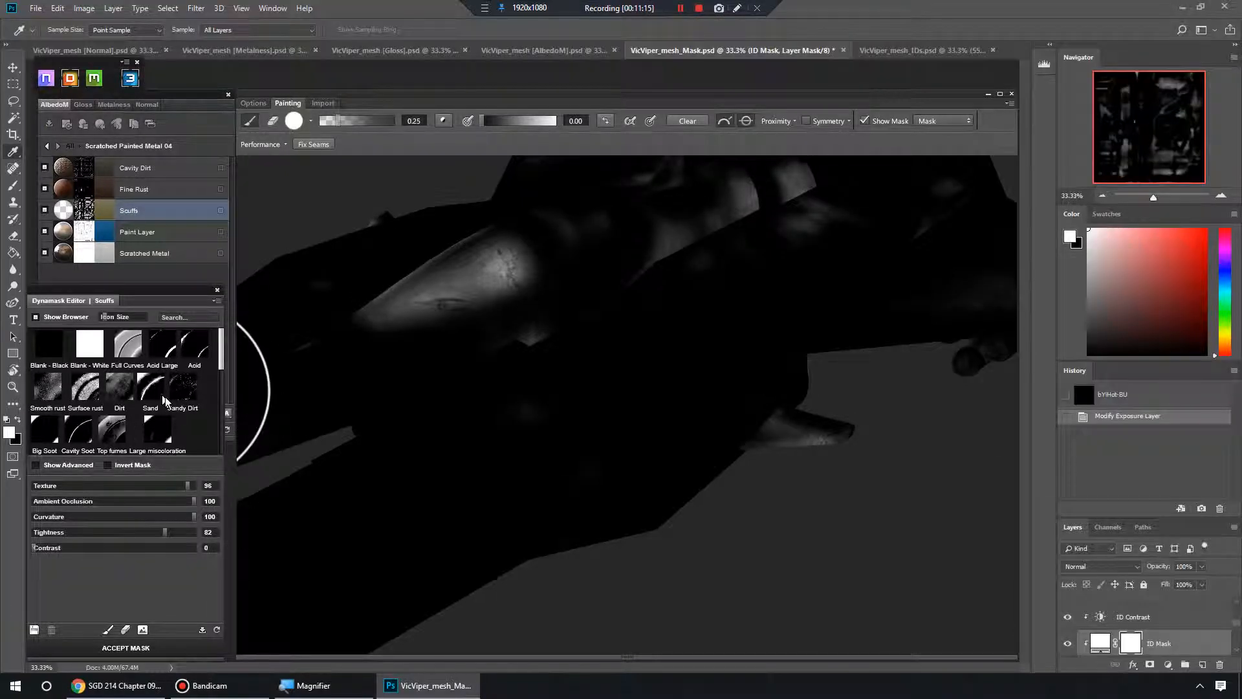
{"action": "scroll", "coordinate": [221, 361], "scroll_direction": "down", "scroll_amount": 6}
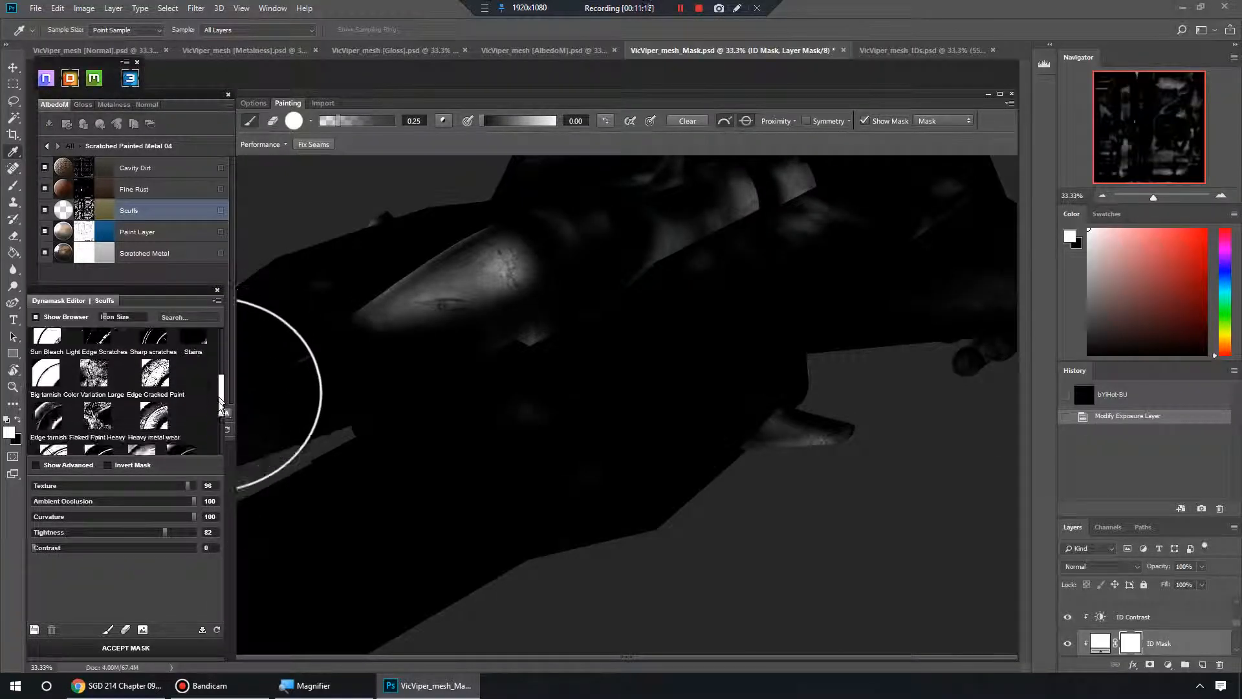
{"action": "scroll", "coordinate": [113, 387], "scroll_direction": "up", "scroll_amount": 2}
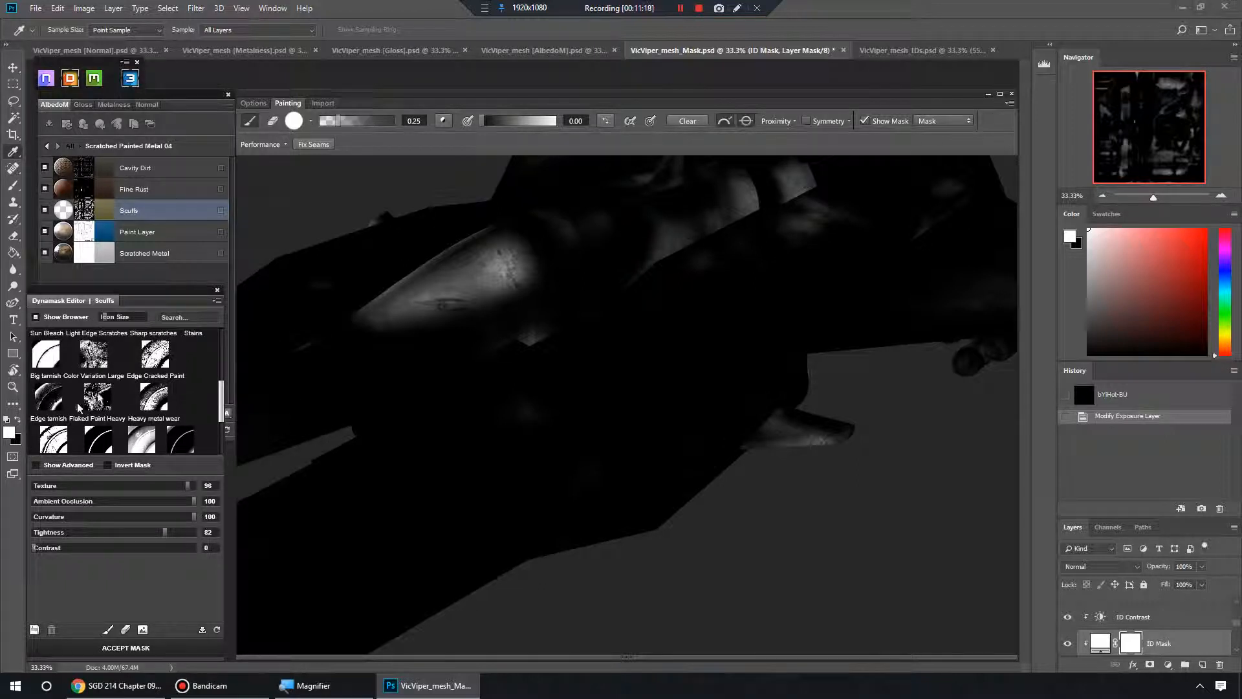
{"action": "scroll", "coordinate": [121, 409], "scroll_direction": "down", "scroll_amount": 3}
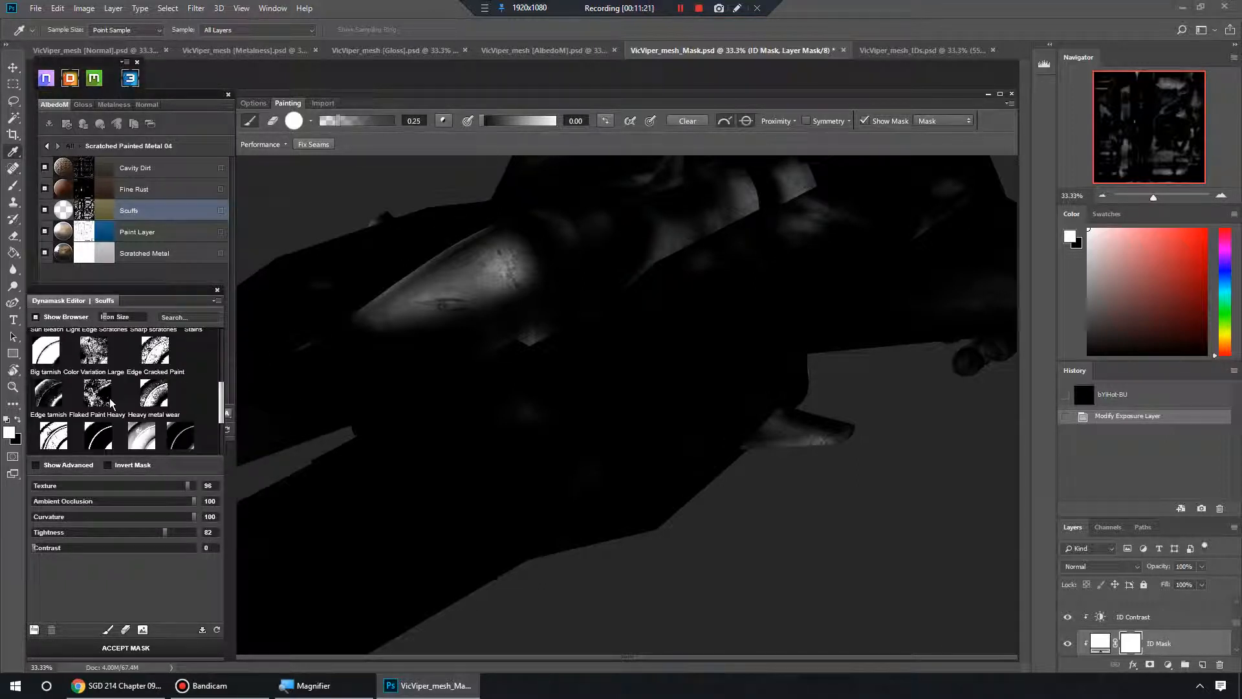
{"action": "scroll", "coordinate": [107, 394], "scroll_direction": "up", "scroll_amount": 5}
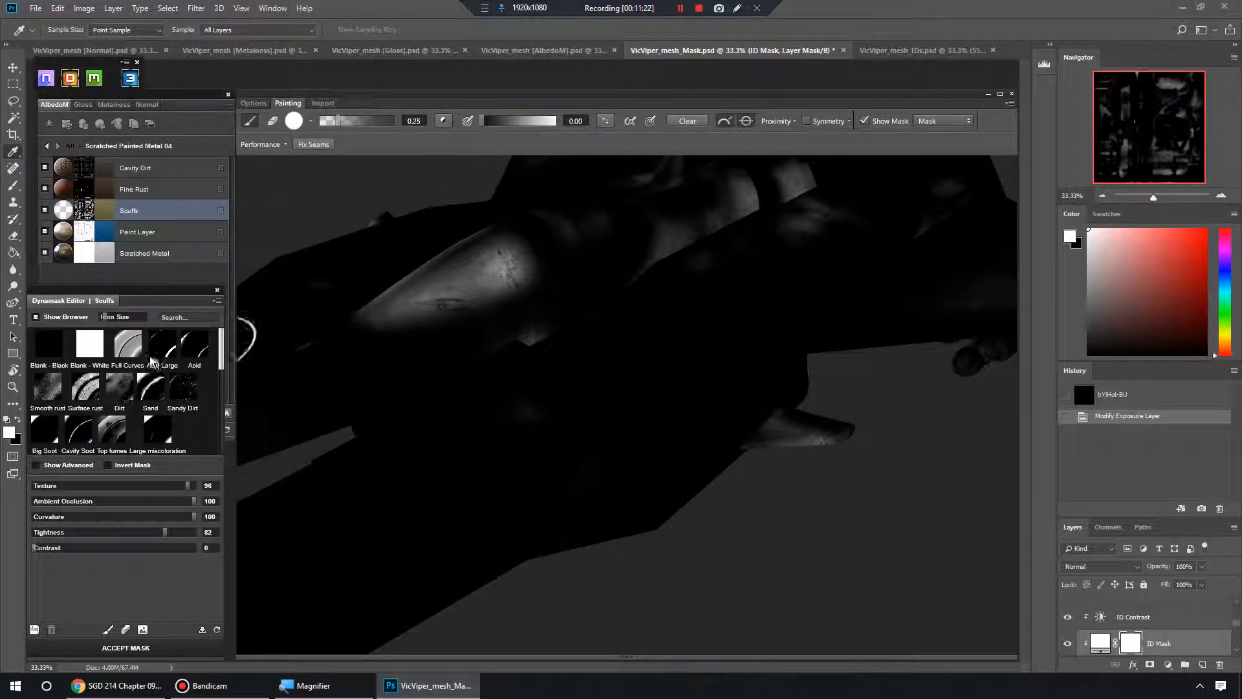
{"action": "left_click", "coordinate": [159, 649]}
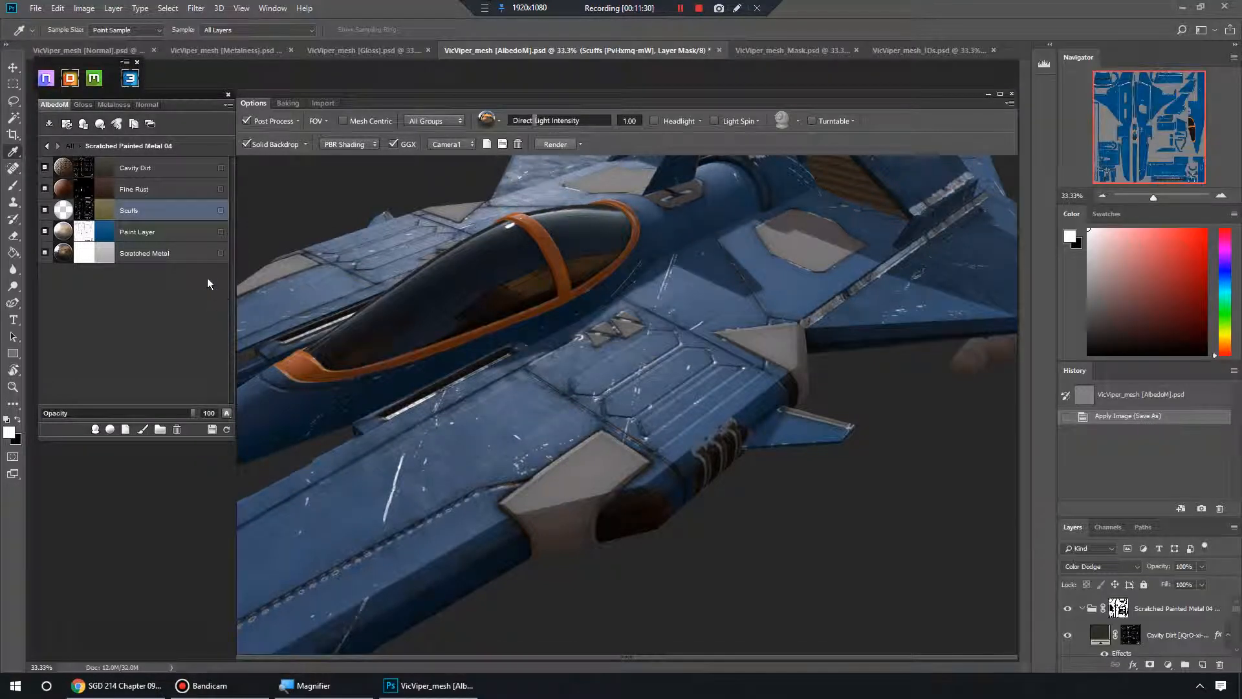
Open the Paint Layer's mask in Dynamask quick-editing mode
{"action": "left_click", "coordinate": [84, 235]}
{"action": "left_click", "coordinate": [664, 389]}
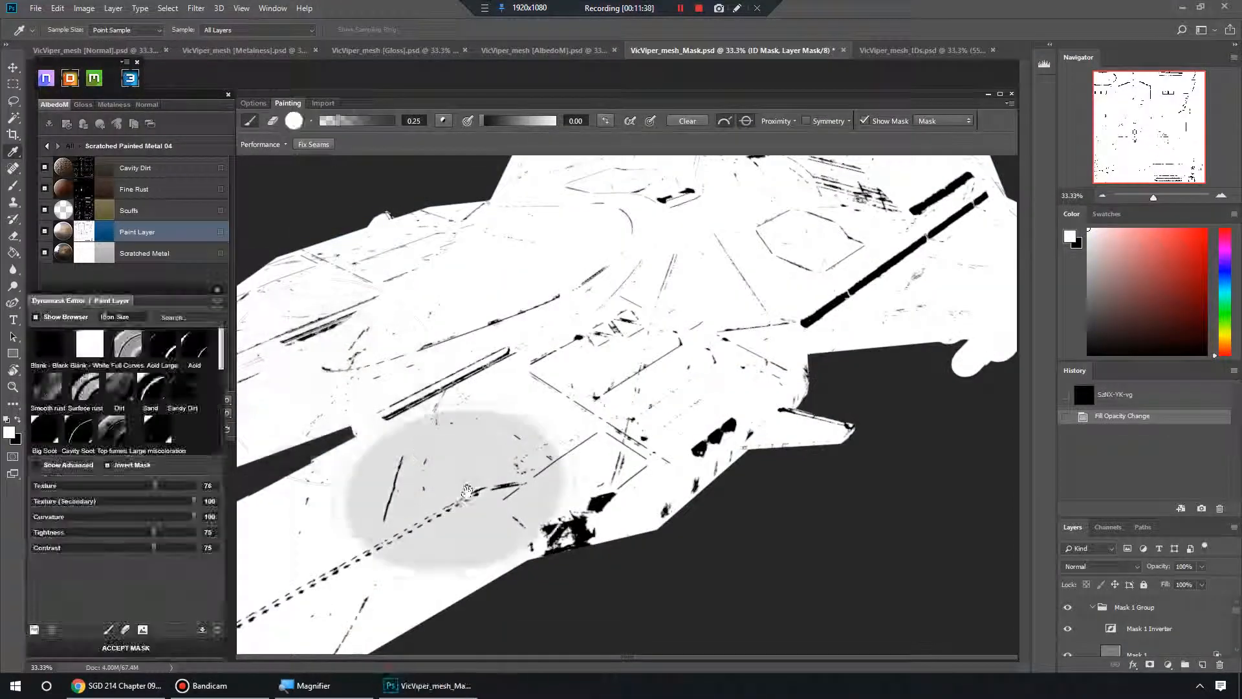
Examine the black scratch and panel-edge marks in the Paint Layer's mask, both close up and across the whole ship
{"action": "scroll", "coordinate": [574, 376], "scroll_direction": "up", "scroll_amount": 3}
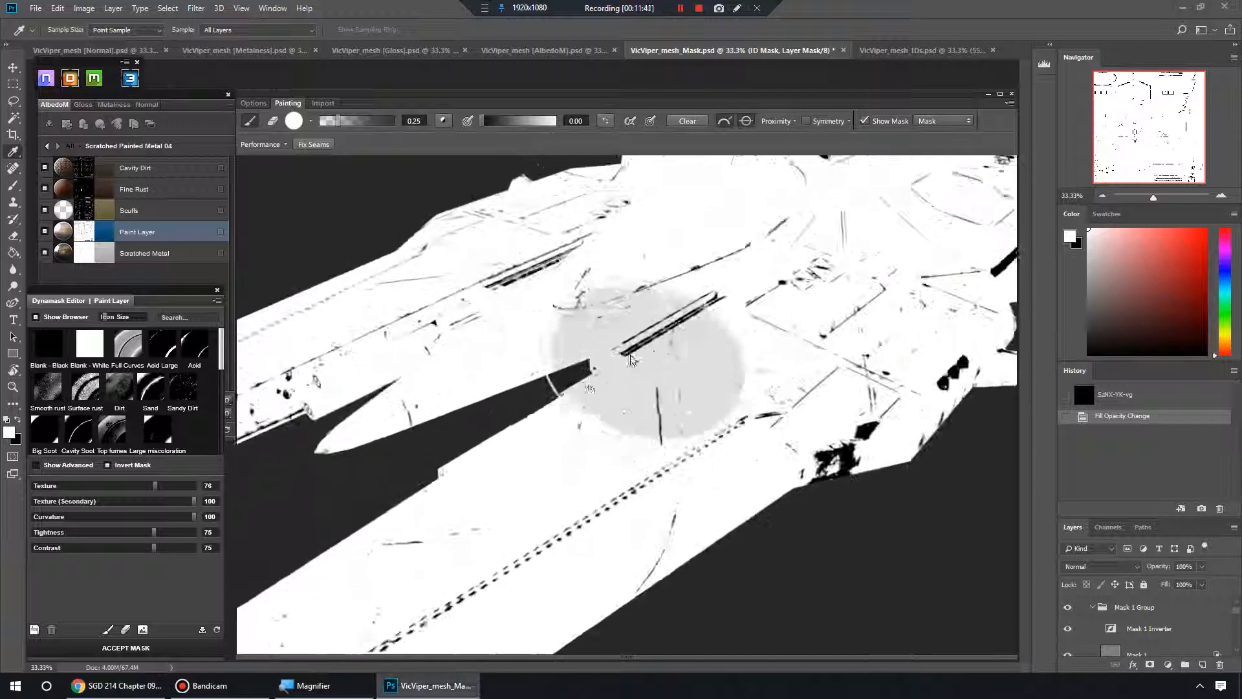
{"action": "scroll", "coordinate": [647, 410], "scroll_direction": "up", "scroll_amount": 5}
{"action": "scroll", "coordinate": [793, 532], "scroll_direction": "down", "scroll_amount": 4}
{"action": "scroll", "coordinate": [624, 385], "scroll_direction": "up", "scroll_amount": 4}
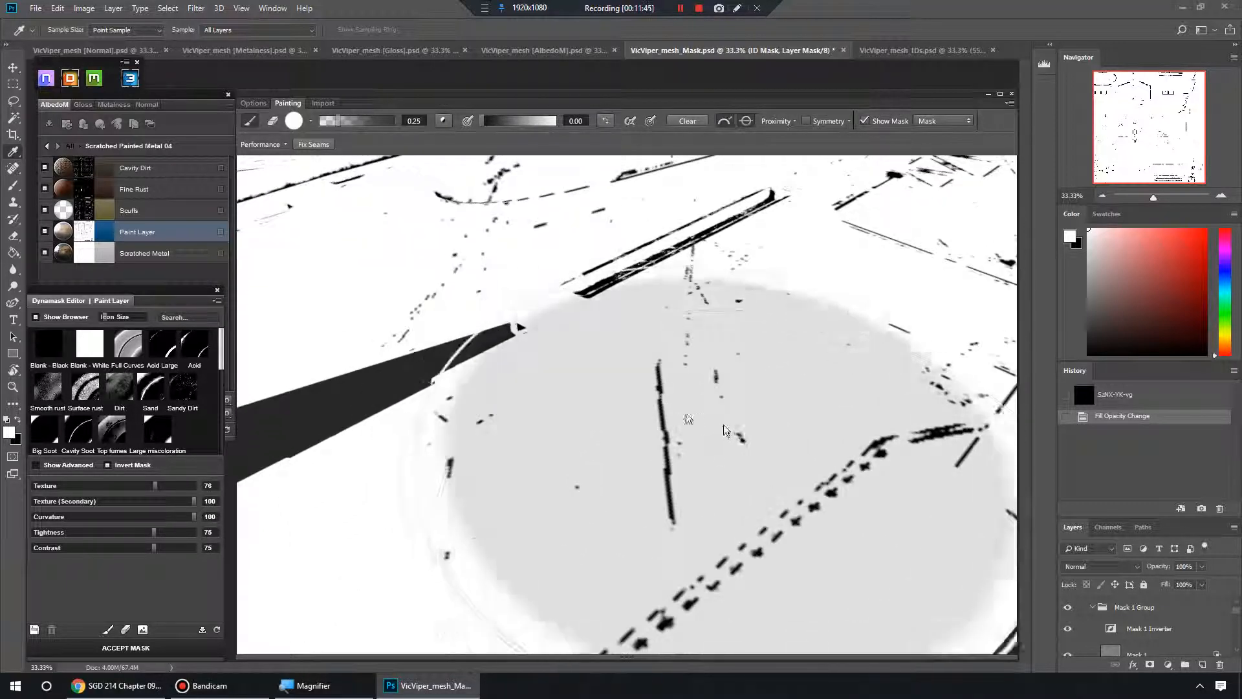
{"action": "scroll", "coordinate": [725, 425], "scroll_direction": "down", "scroll_amount": 2}
{"action": "scroll", "coordinate": [702, 453], "scroll_direction": "up", "scroll_amount": 5}
{"action": "scroll", "coordinate": [674, 393], "scroll_direction": "down", "scroll_amount": 2}
{"action": "scroll", "coordinate": [675, 453], "scroll_direction": "up", "scroll_amount": 2}
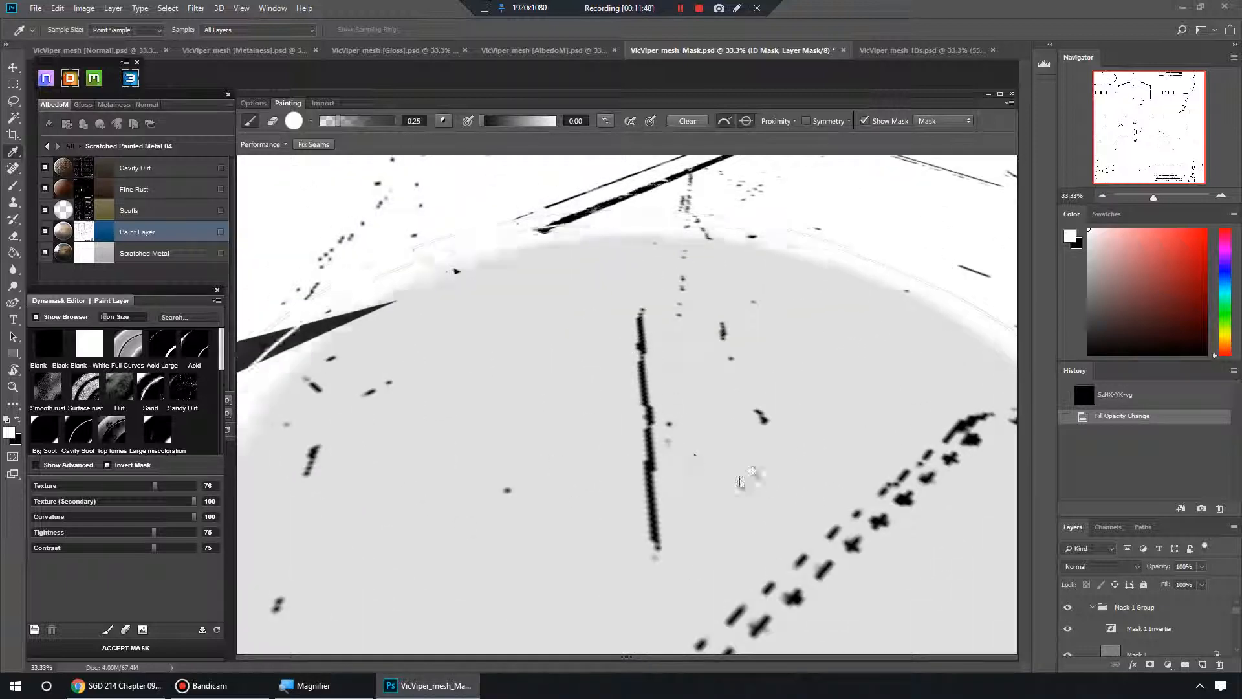
{"action": "scroll", "coordinate": [741, 479], "scroll_direction": "down", "scroll_amount": 3}
{"action": "scroll", "coordinate": [672, 401], "scroll_direction": "up", "scroll_amount": 2}
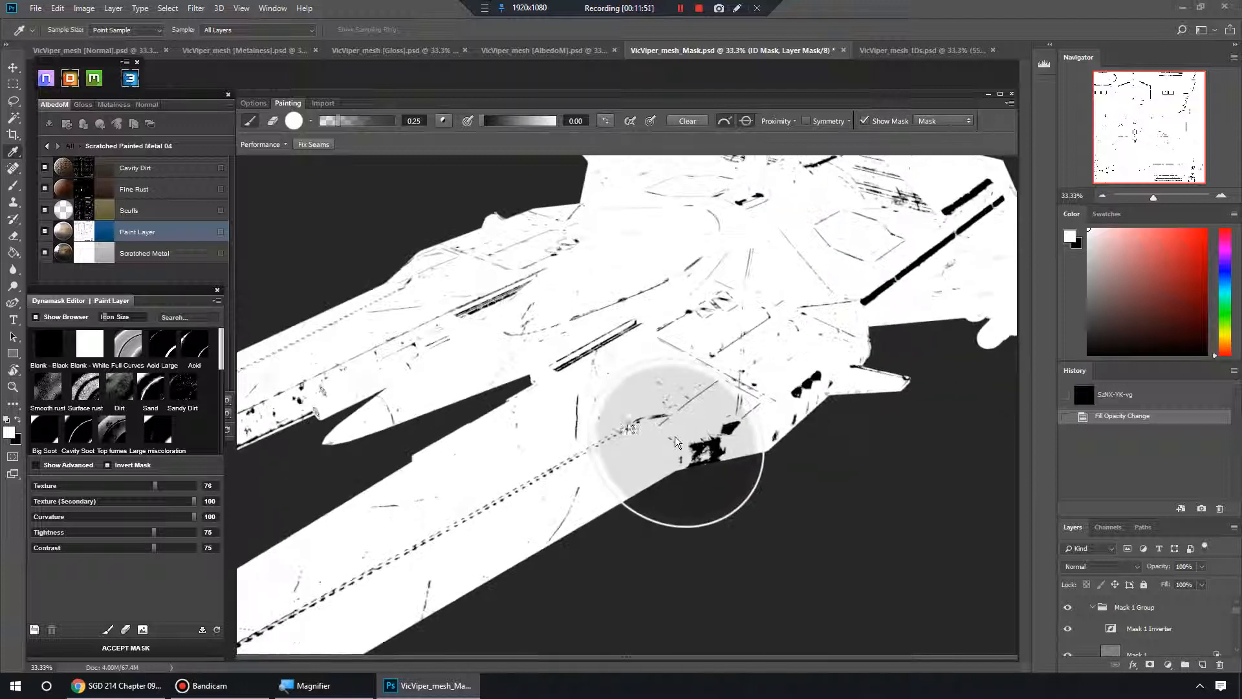
{"action": "scroll", "coordinate": [666, 440], "scroll_direction": "up", "scroll_amount": 5}
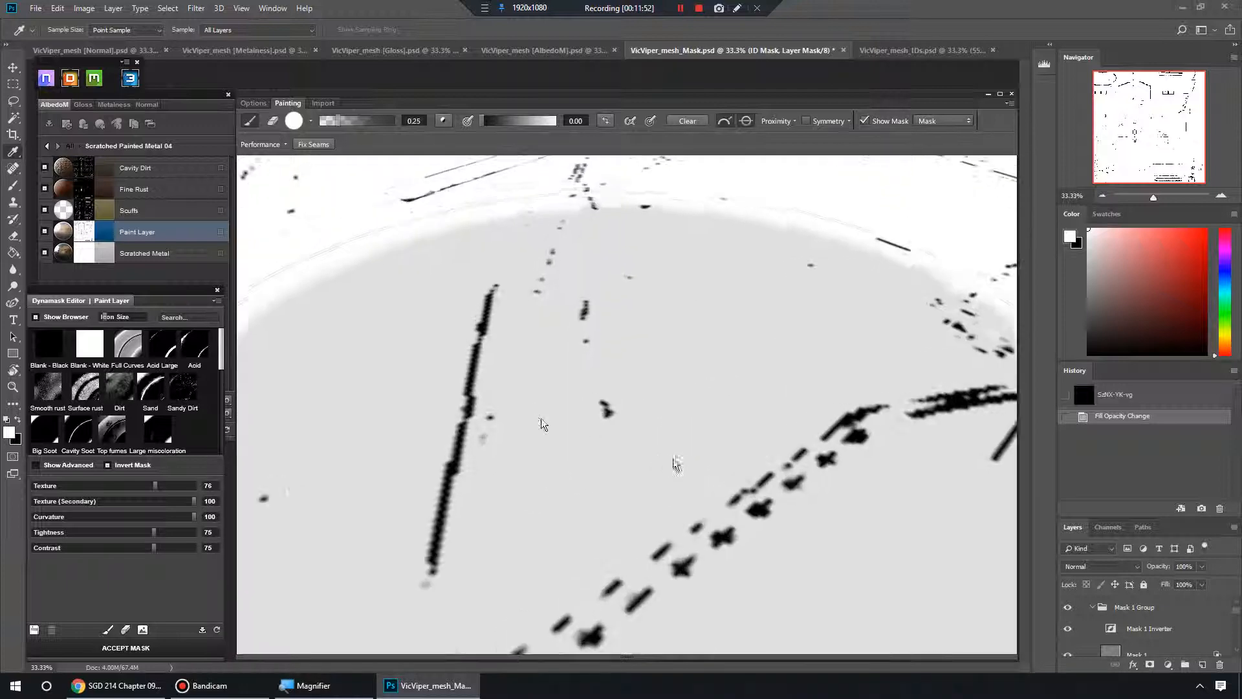
{"action": "key", "text": "a"}
{"action": "key", "text": "d"}
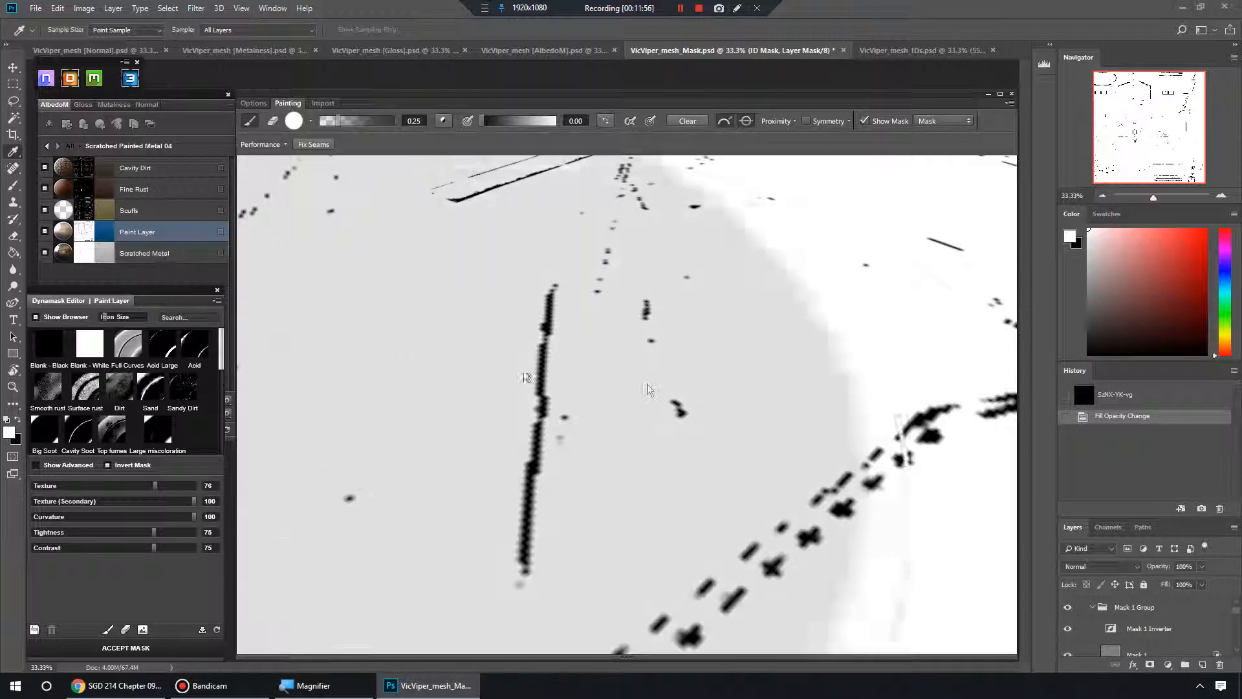
{"action": "scroll", "coordinate": [647, 383], "scroll_direction": "down", "scroll_amount": 6}
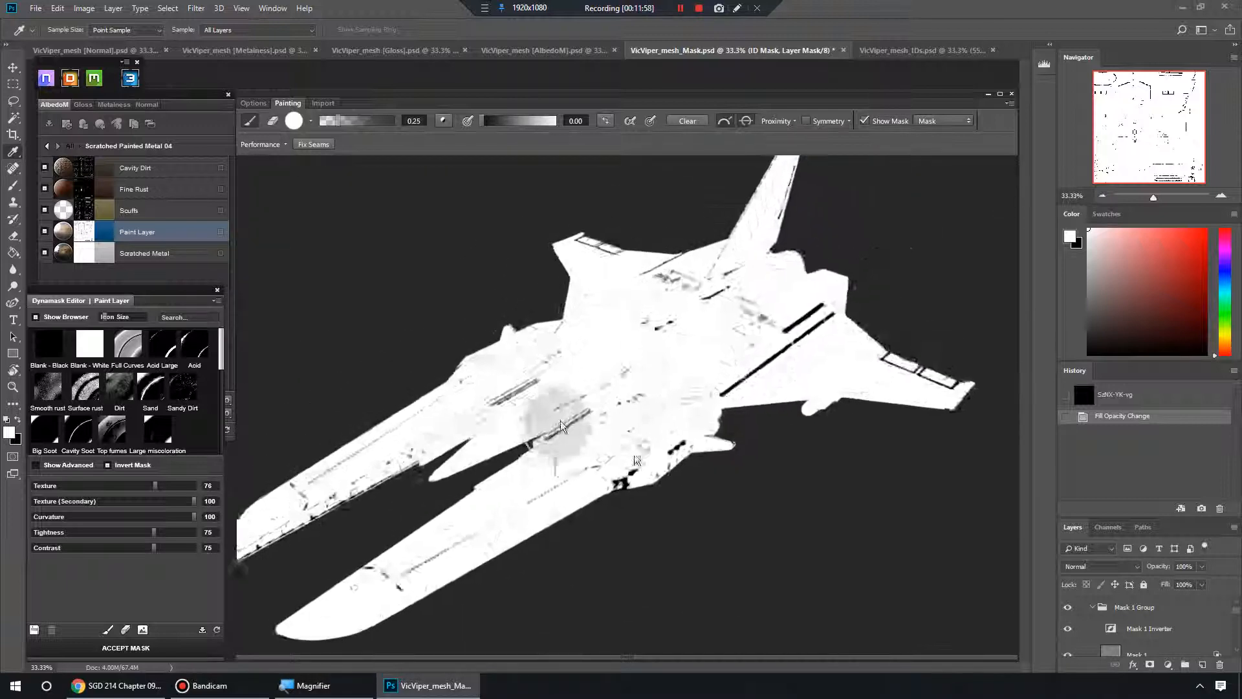
Reduce the wear marks in the Paint Layer's mask by setting Texture to 95
{"action": "scroll", "coordinate": [572, 425], "scroll_direction": "up", "scroll_amount": 6}
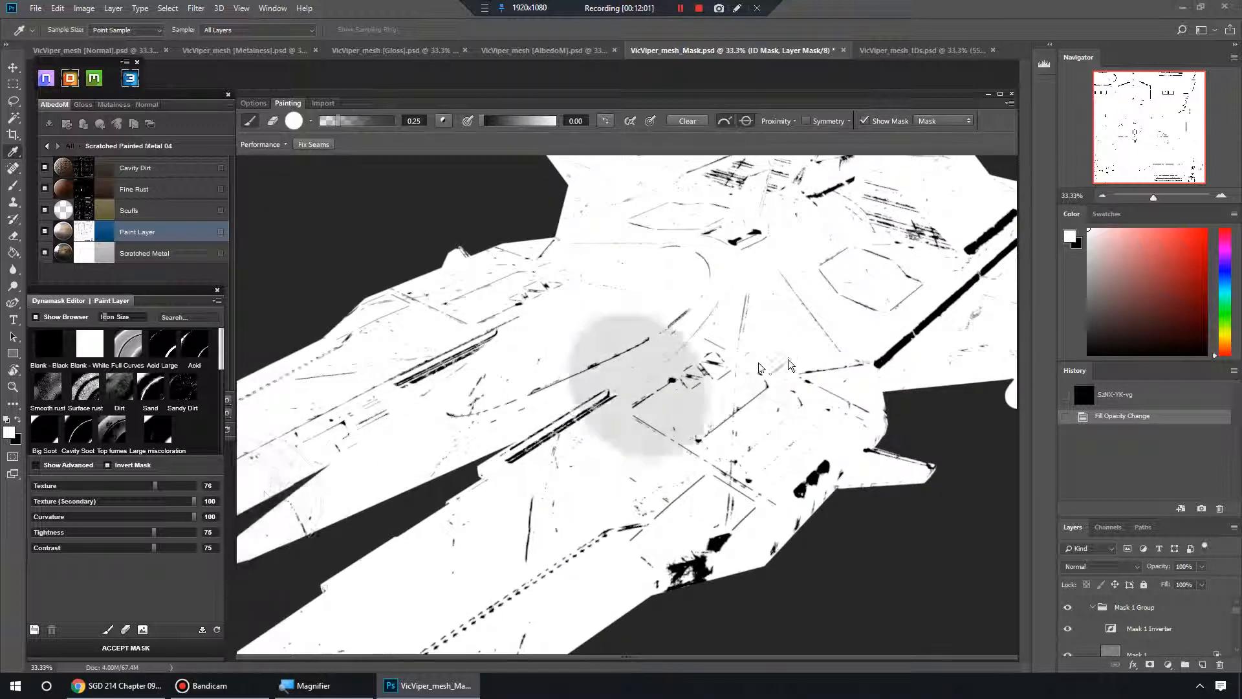
{"action": "mouse_move", "coordinate": [778, 351]}
{"action": "left_mouse_down"}
{"action": "mouse_move", "coordinate": [730, 381]}
{"action": "mouse_move", "coordinate": [685, 382]}
{"action": "mouse_move", "coordinate": [691, 405]}
{"action": "mouse_move", "coordinate": [672, 352]}
{"action": "mouse_move", "coordinate": [704, 372]}
{"action": "mouse_move", "coordinate": [618, 368]}
{"action": "mouse_move", "coordinate": [725, 412]}
{"action": "mouse_move", "coordinate": [681, 398]}
{"action": "left_mouse_up"}
{"action": "left_click_drag", "start_coordinate": [155, 485], "coordinate": [179, 486]}
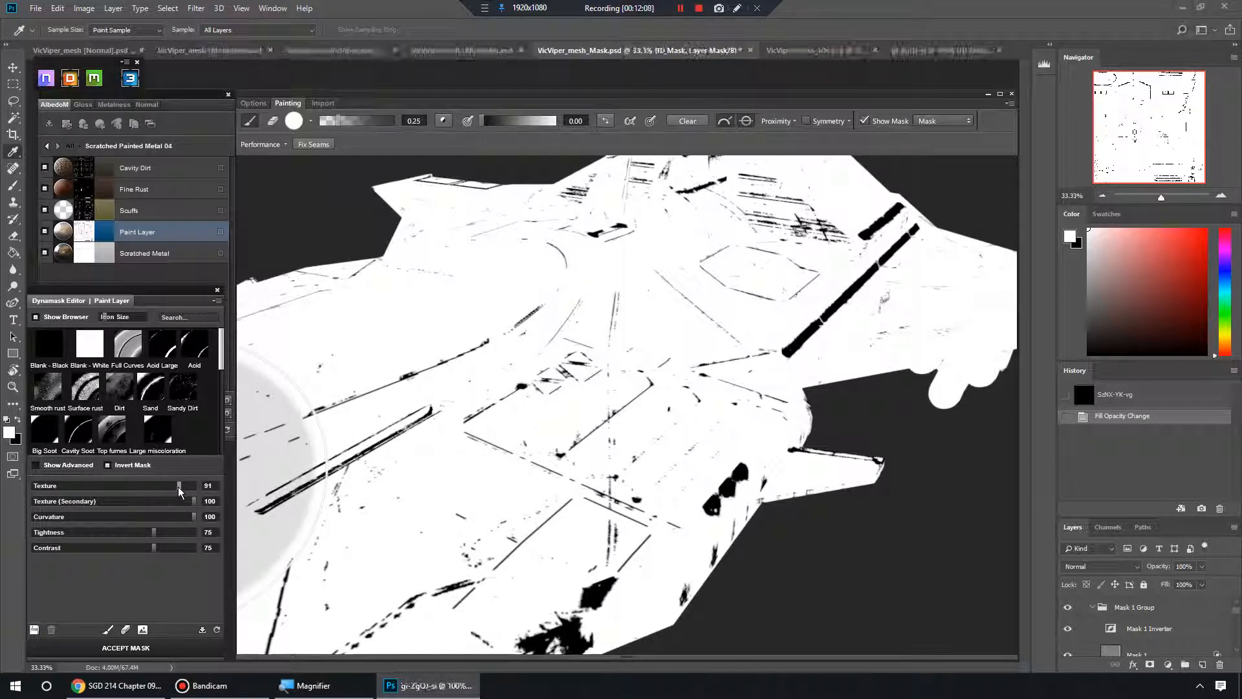
{"action": "left_click_drag", "start_coordinate": [179, 491], "coordinate": [185, 487]}
Adjust the Paint Layer mask's Tightness and Contrast, trying several settings before leaving Tightness at 38 and Contrast at 90
{"action": "left_click_drag", "start_coordinate": [155, 533], "coordinate": [182, 537]}
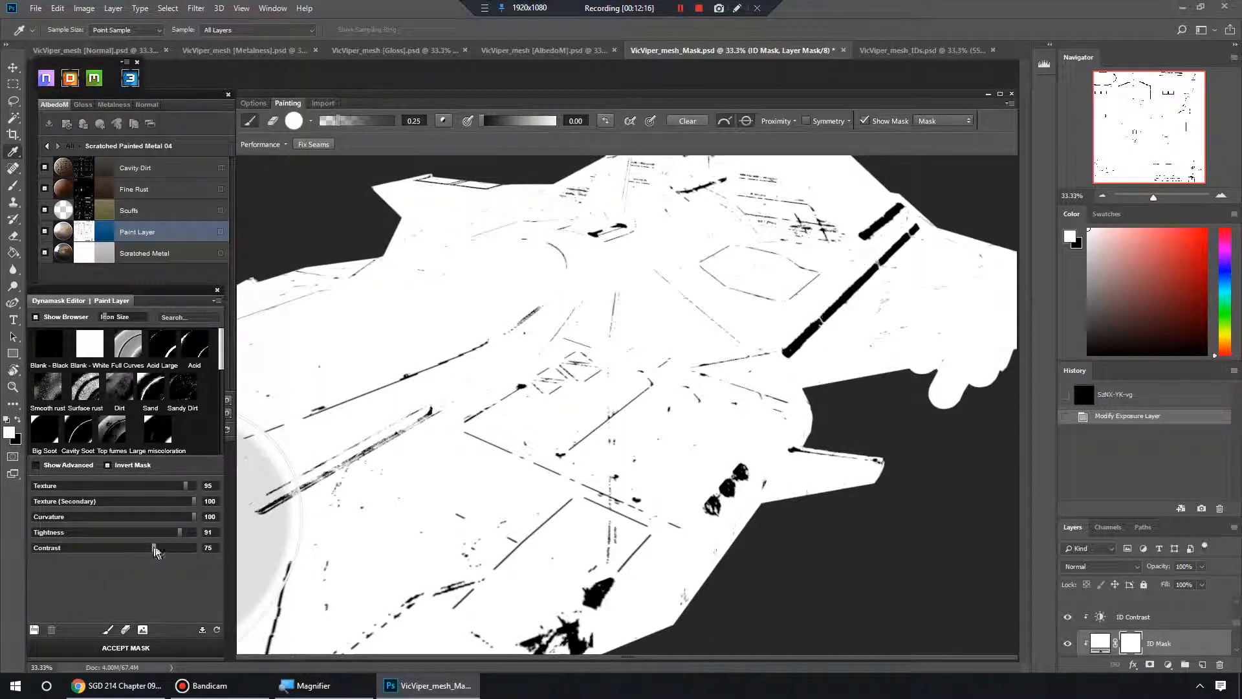
{"action": "left_click_drag", "start_coordinate": [155, 548], "coordinate": [187, 550]}
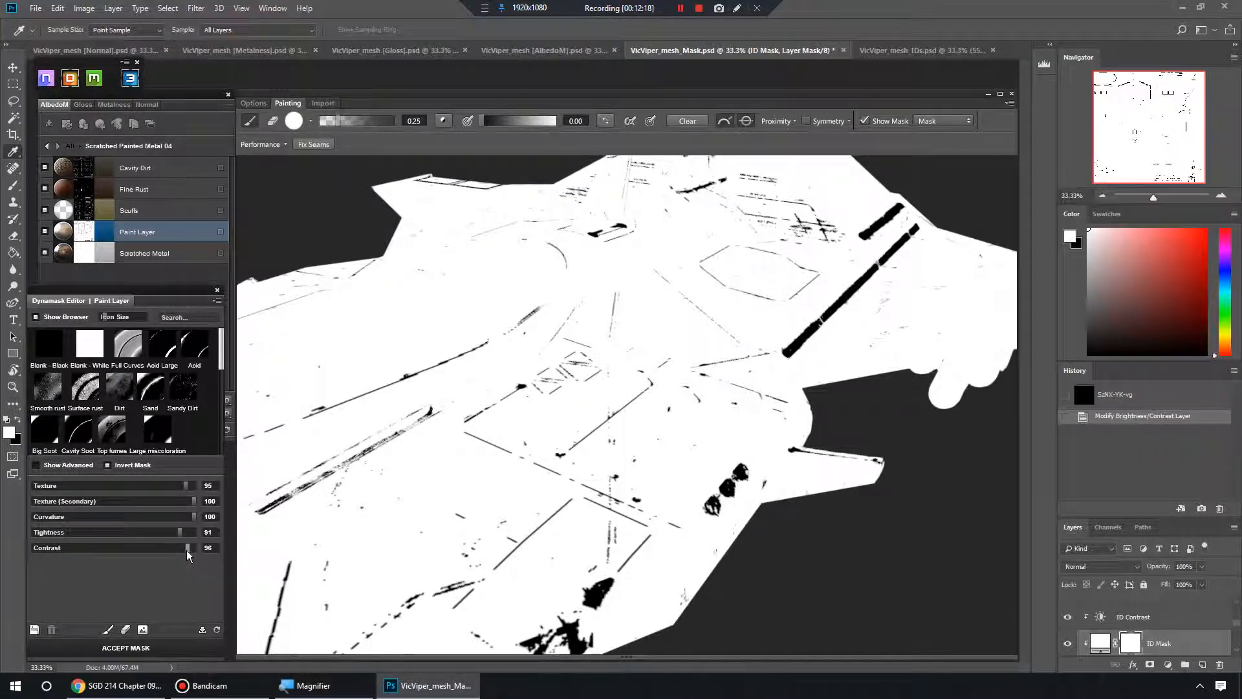
{"action": "left_click_drag", "start_coordinate": [186, 548], "coordinate": [178, 549]}
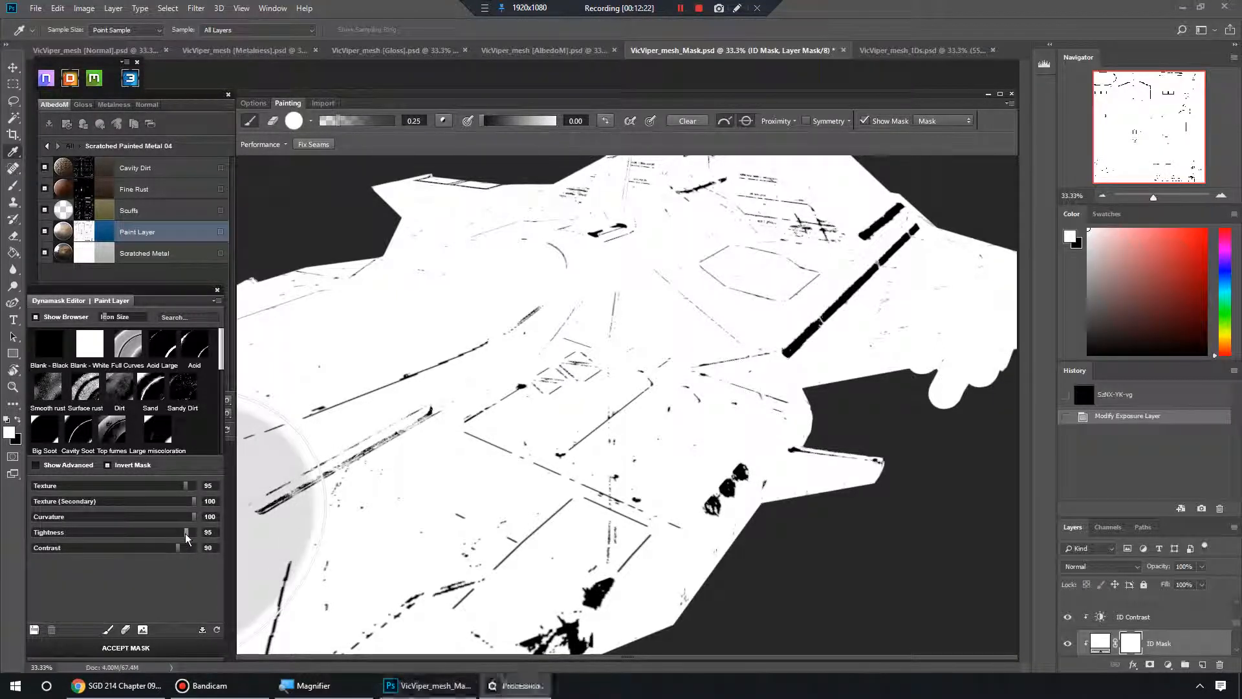
{"action": "left_click_drag", "start_coordinate": [162, 535], "coordinate": [94, 531]}
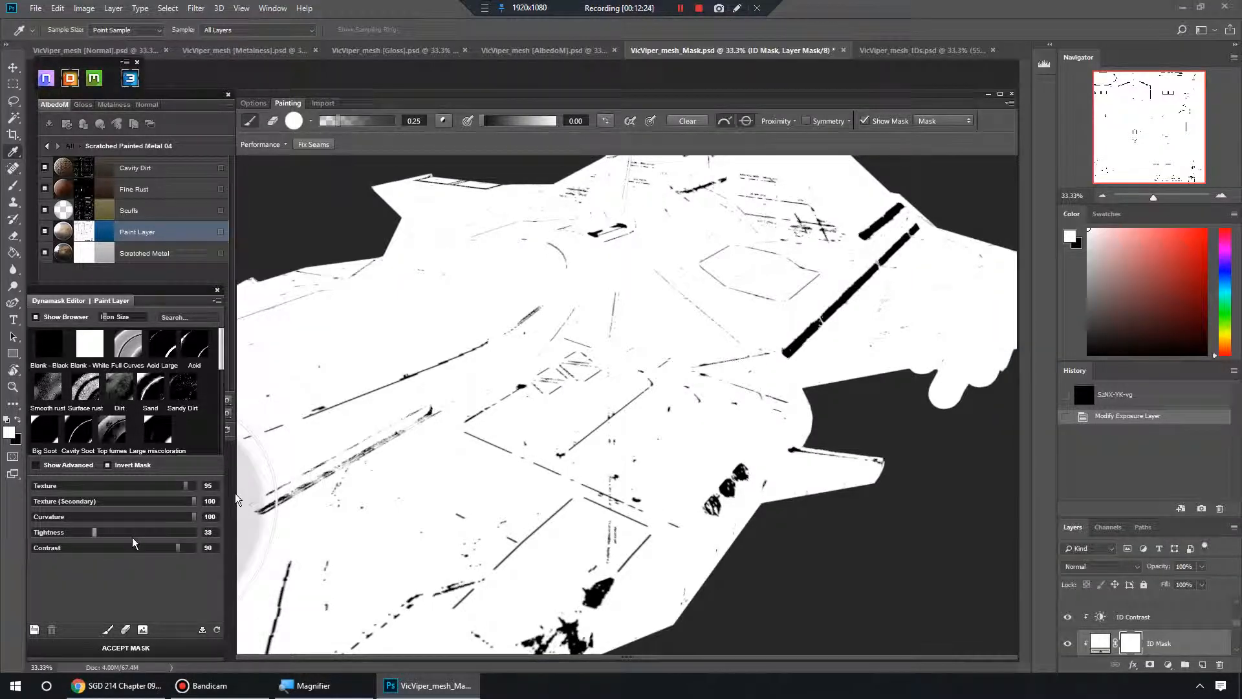
Set the Paint Layer mask's Texture to 94 and lower its Texture (Secondary) to 22
{"action": "scroll", "coordinate": [514, 428], "scroll_direction": "up", "scroll_amount": 3}
{"action": "mouse_move", "coordinate": [514, 428]}
{"action": "left_mouse_down"}
{"action": "mouse_move", "coordinate": [538, 405]}
{"action": "mouse_move", "coordinate": [526, 414]}
{"action": "left_mouse_up"}
{"action": "left_click_drag", "start_coordinate": [193, 503], "coordinate": [99, 507]}
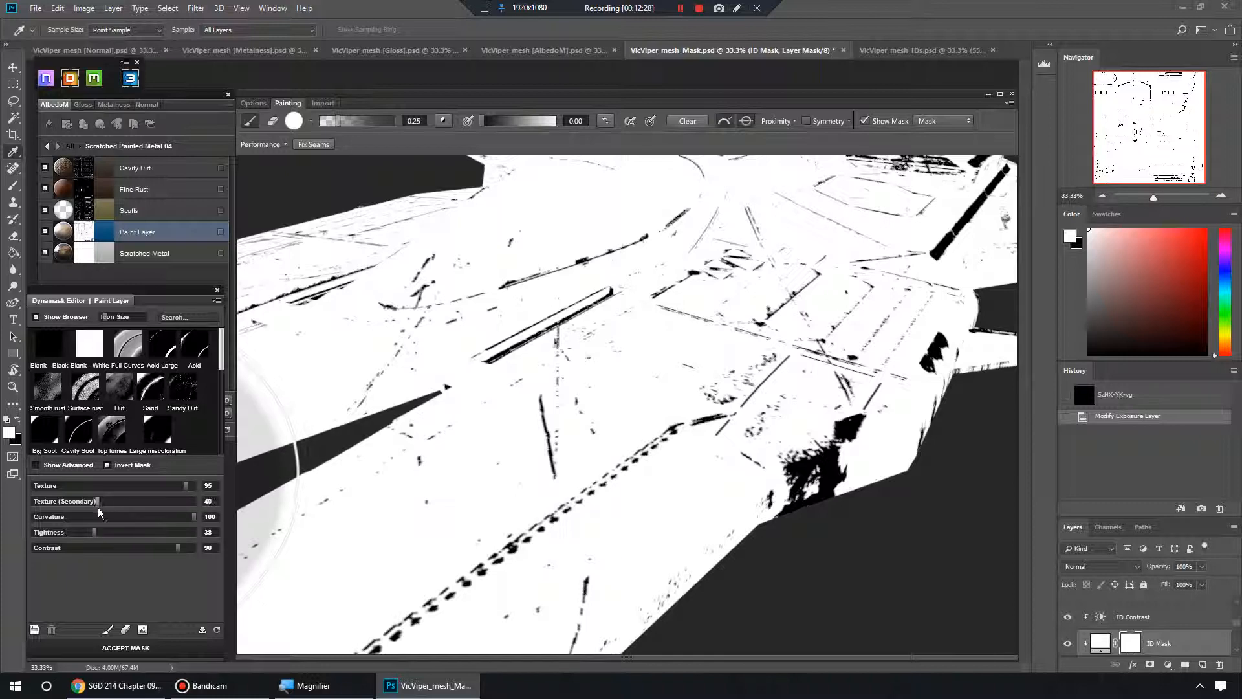
{"action": "mouse_move", "coordinate": [186, 486]}
{"action": "left_mouse_down"}
{"action": "mouse_move", "coordinate": [78, 490]}
{"action": "mouse_move", "coordinate": [176, 490]}
{"action": "left_mouse_up"}
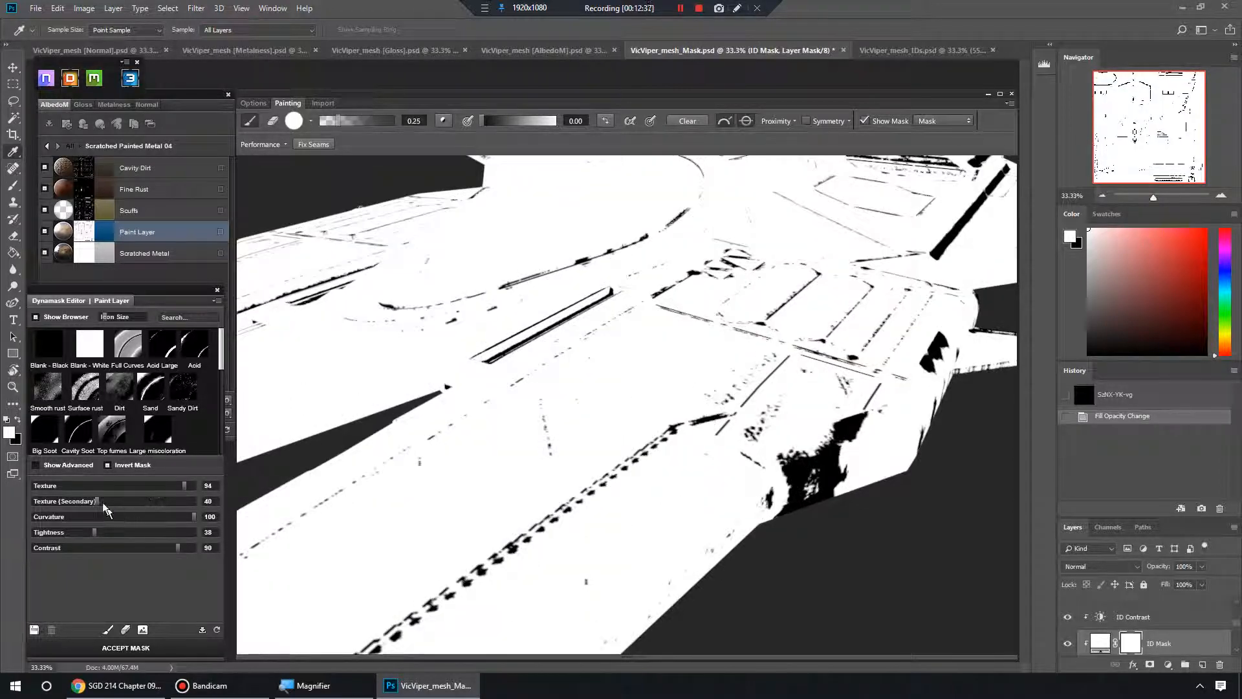
{"action": "left_click_drag", "start_coordinate": [67, 501], "coordinate": [64, 500]}
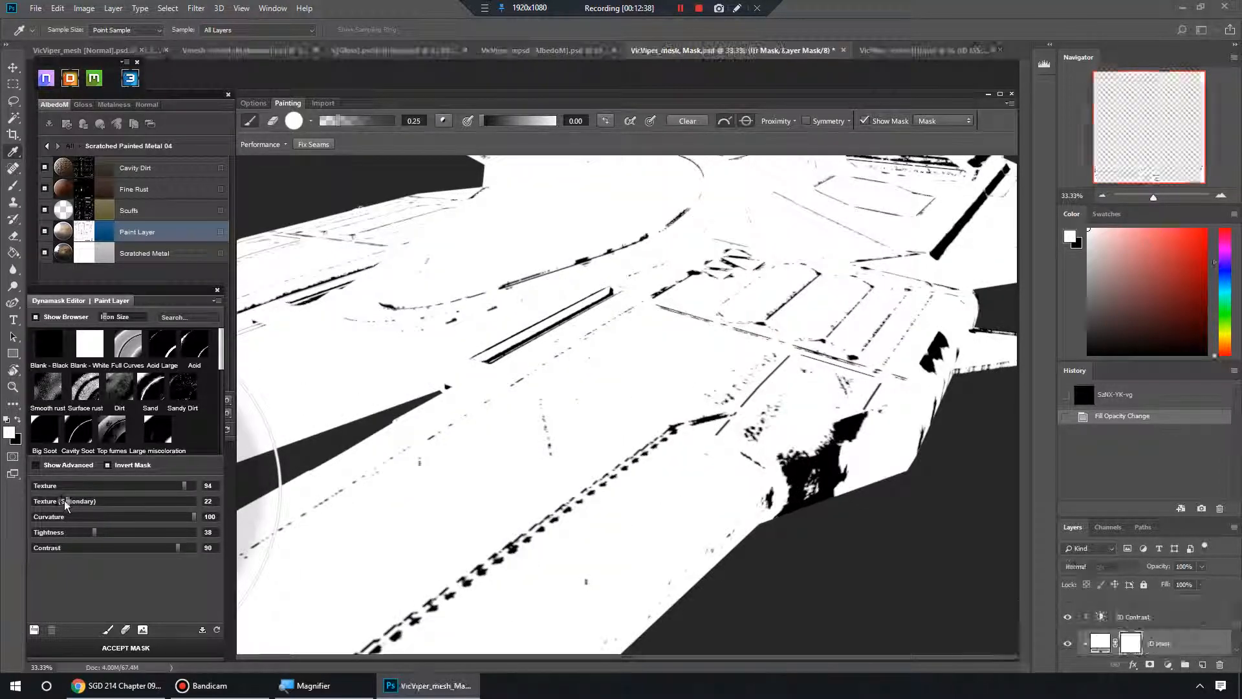
Check the mask across the ship and lower Texture (Secondary) to 12
{"action": "left_click_drag", "start_coordinate": [626, 396], "coordinate": [535, 532]}
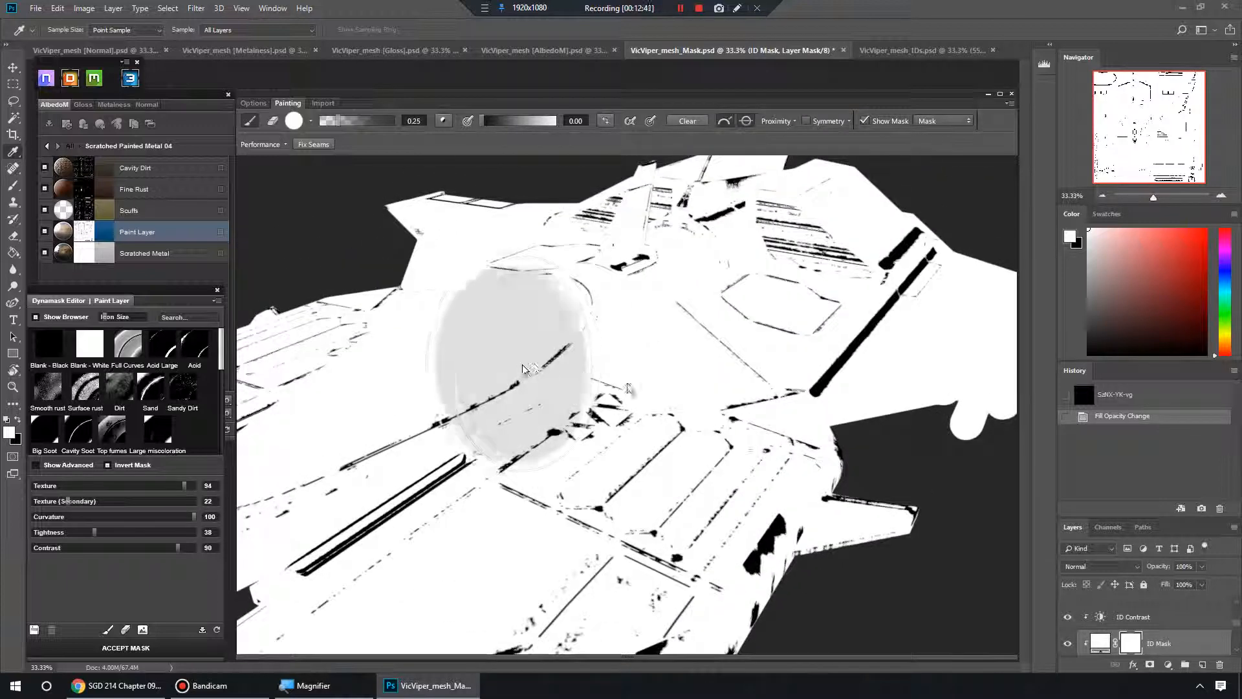
{"action": "scroll", "coordinate": [611, 366], "scroll_direction": "down", "scroll_amount": 5}
{"action": "left_click_drag", "start_coordinate": [611, 366], "coordinate": [613, 392]}
{"action": "left_click_drag", "start_coordinate": [71, 500], "coordinate": [49, 501]}
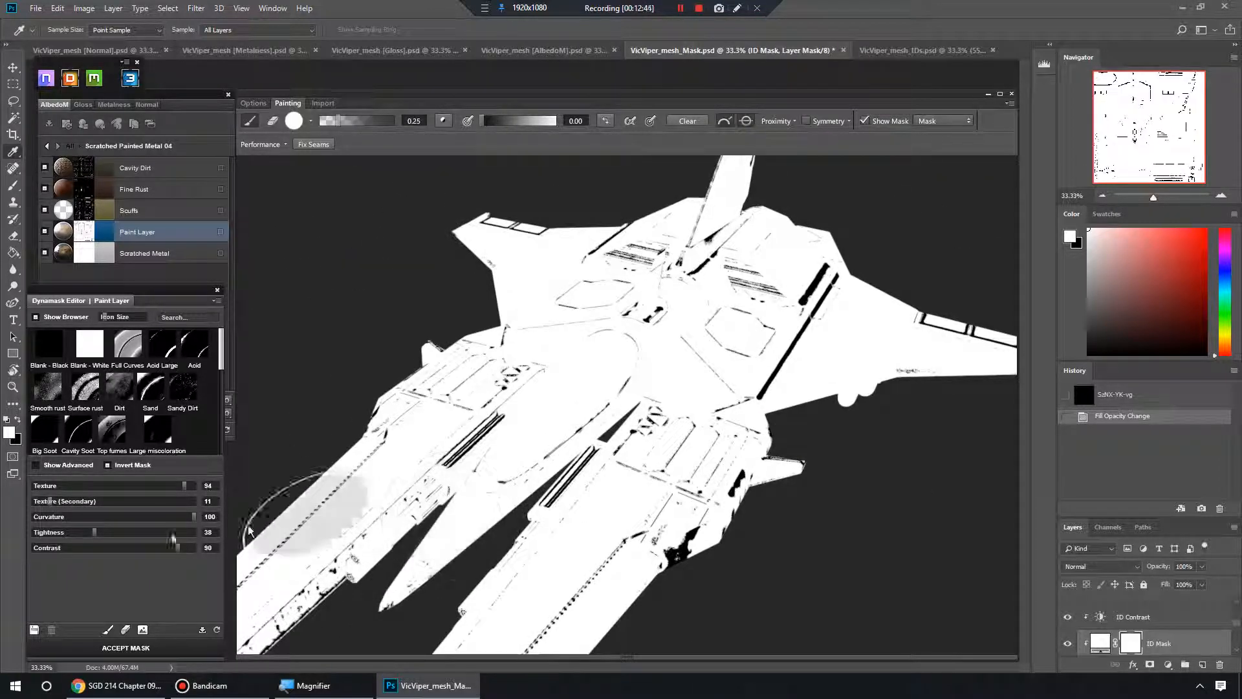
{"action": "left_click", "coordinate": [51, 502]}
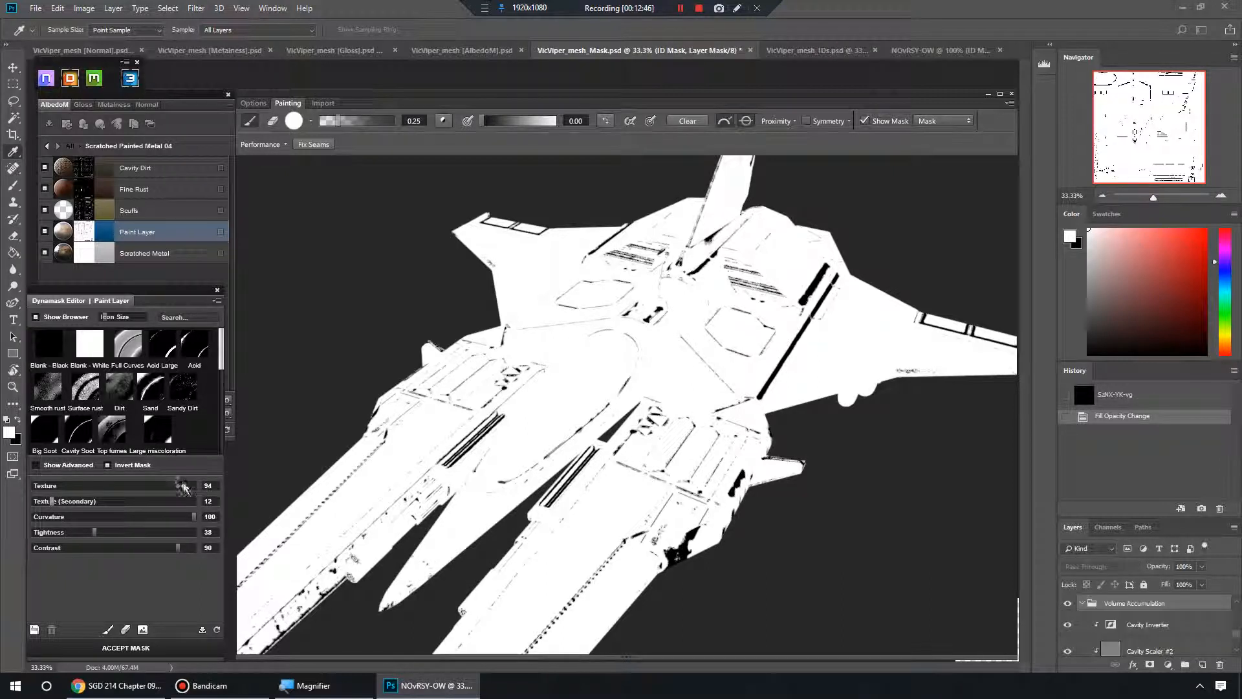
Try the Paint Layer mask's Texture at 58, and raise it to 95
{"action": "left_click_drag", "start_coordinate": [184, 483], "coordinate": [127, 487]}
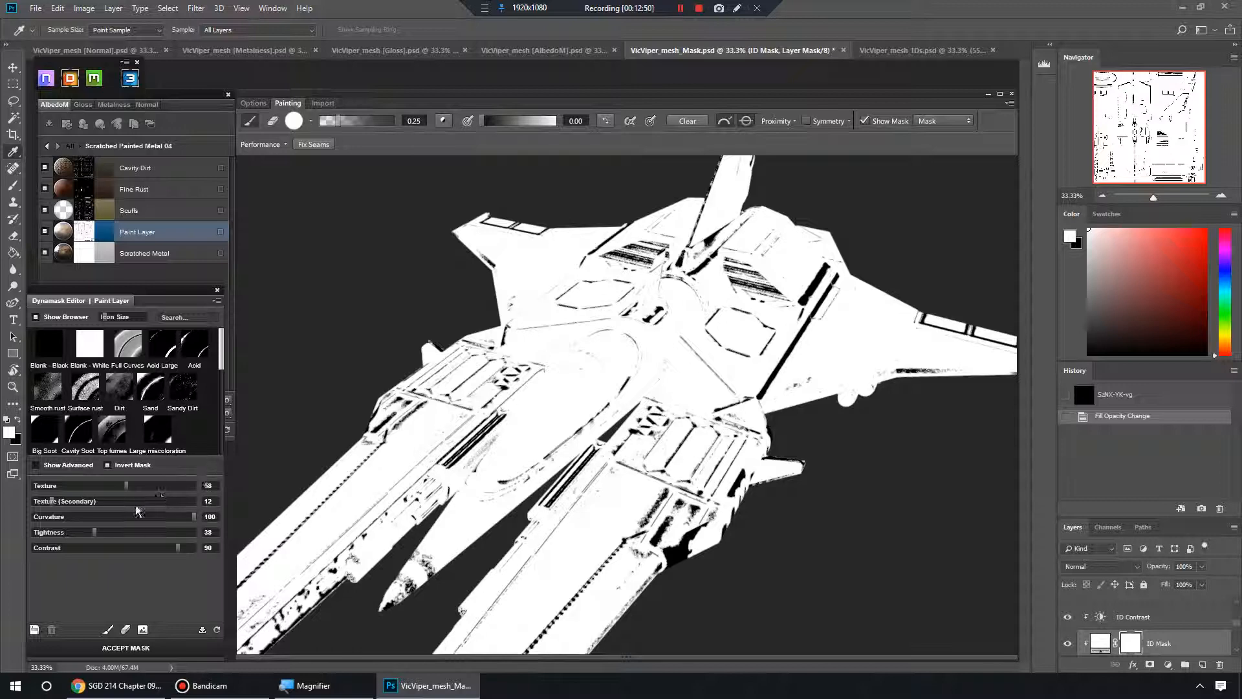
{"action": "left_click_drag", "start_coordinate": [186, 487], "coordinate": [186, 487]}
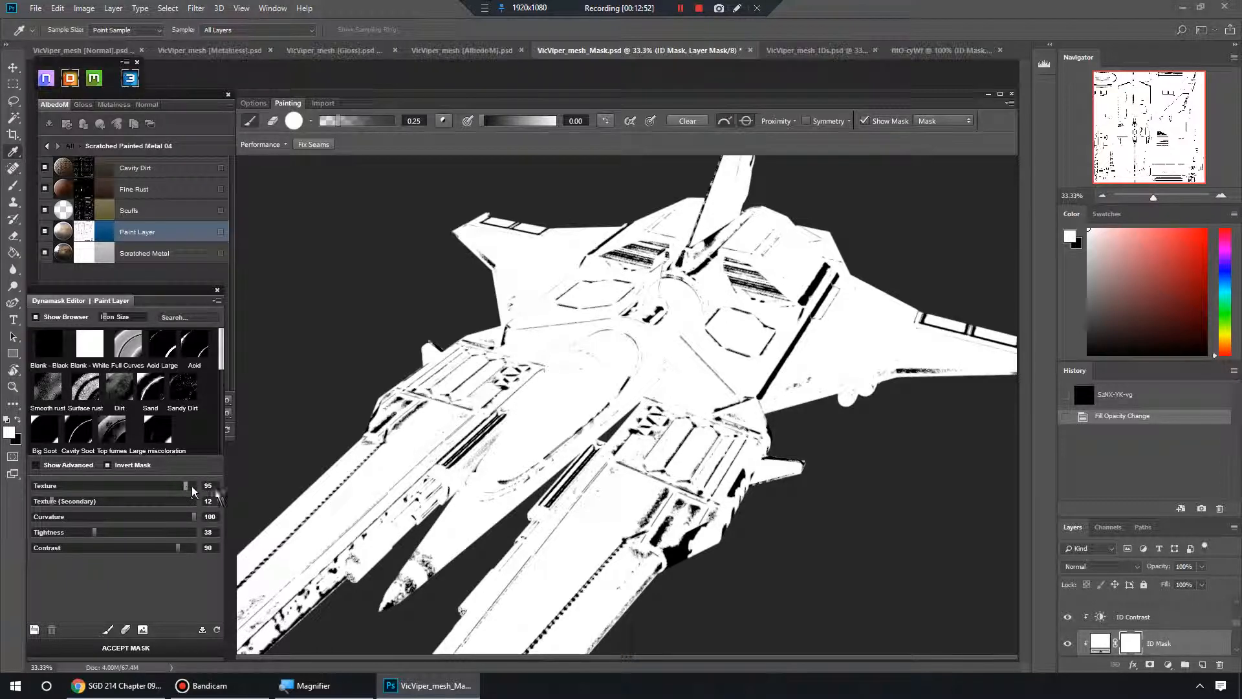
{"action": "mouse_move", "coordinate": [707, 424]}
{"action": "left_mouse_down"}
{"action": "mouse_move", "coordinate": [627, 452]}
{"action": "mouse_move", "coordinate": [771, 528]}
{"action": "left_mouse_up"}
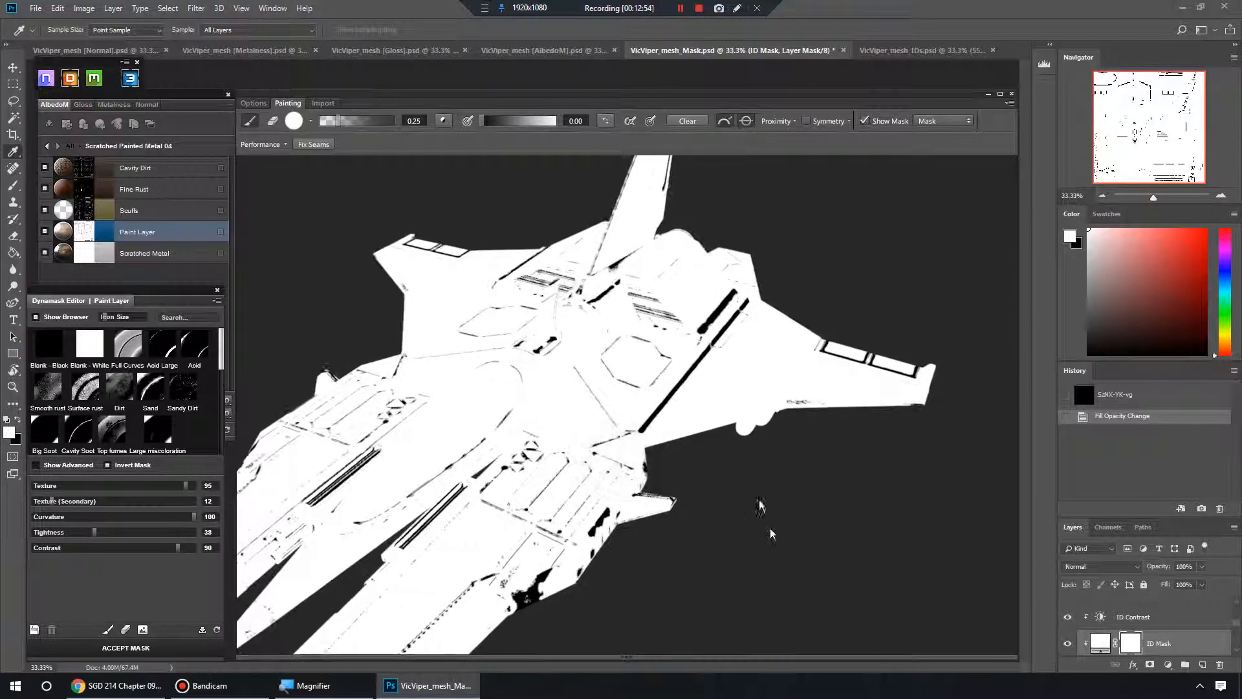
Test several Curvature values on the Paint Layer's mask, including 36 and 56, and settle on 59
{"action": "left_click_drag", "start_coordinate": [667, 408], "coordinate": [634, 412]}
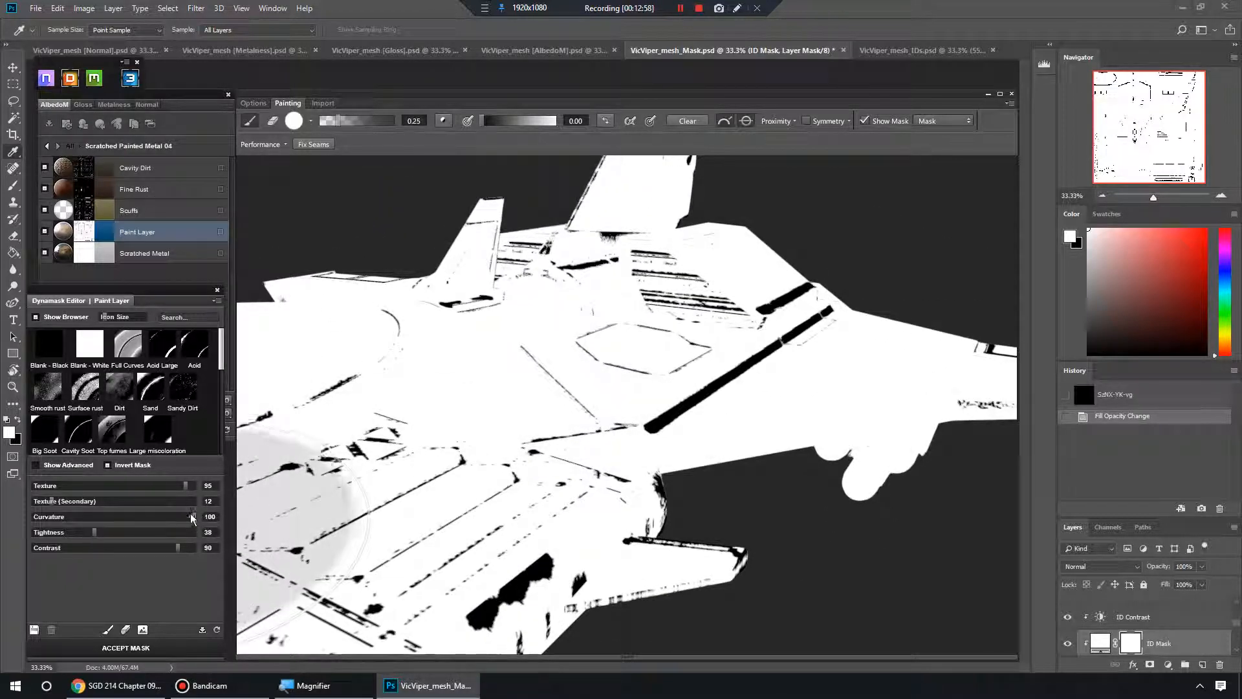
{"action": "left_click_drag", "start_coordinate": [192, 516], "coordinate": [90, 517]}
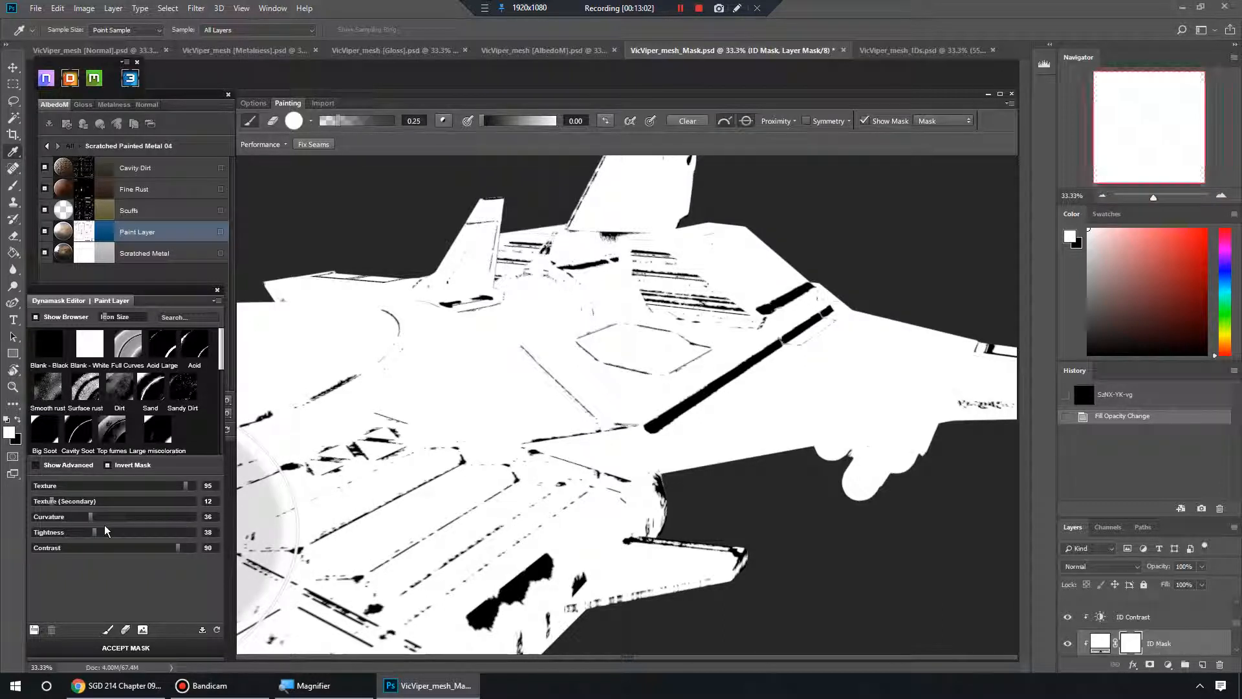
{"action": "left_click_drag", "start_coordinate": [91, 516], "coordinate": [108, 517]}
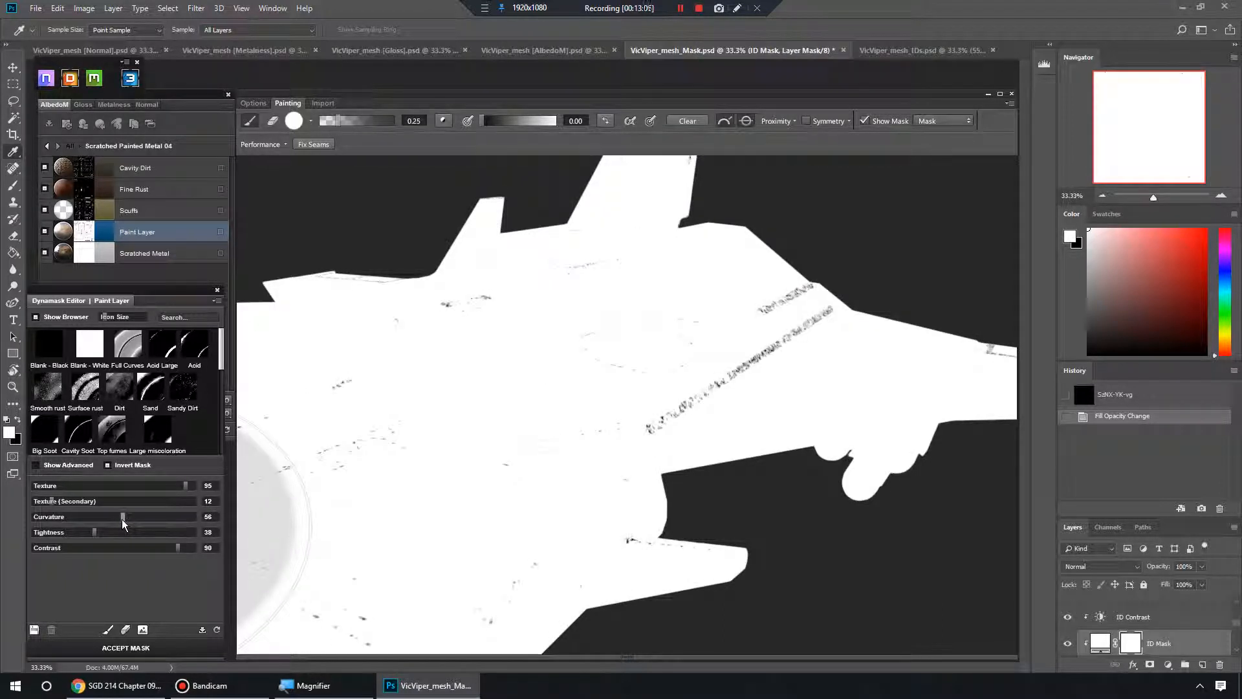
{"action": "left_click_drag", "start_coordinate": [123, 519], "coordinate": [137, 518]}
{"action": "mouse_move", "coordinate": [568, 511]}
{"action": "left_mouse_down"}
{"action": "mouse_move", "coordinate": [537, 550]}
{"action": "mouse_move", "coordinate": [595, 456]}
{"action": "mouse_move", "coordinate": [706, 477]}
{"action": "mouse_move", "coordinate": [655, 510]}
{"action": "mouse_move", "coordinate": [653, 571]}
{"action": "mouse_move", "coordinate": [660, 530]}
{"action": "mouse_move", "coordinate": [615, 501]}
{"action": "mouse_move", "coordinate": [647, 505]}
{"action": "left_mouse_up"}
{"action": "left_click_drag", "start_coordinate": [130, 523], "coordinate": [126, 522]}
Set the Paint Layer mask's Tightness to 61 and Curvature to 64, and accept the mask
{"action": "left_click_drag", "start_coordinate": [740, 440], "coordinate": [640, 337]}
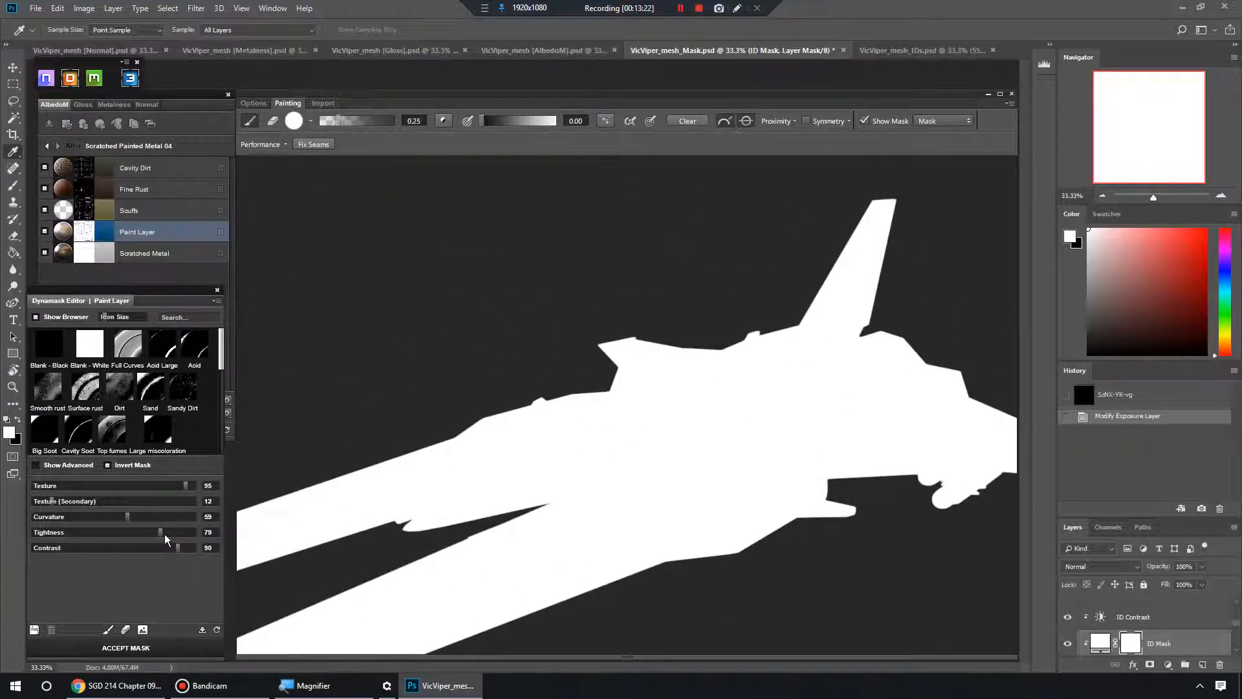
{"action": "left_click_drag", "start_coordinate": [609, 440], "coordinate": [592, 364]}
{"action": "left_click_drag", "start_coordinate": [159, 534], "coordinate": [147, 533]}
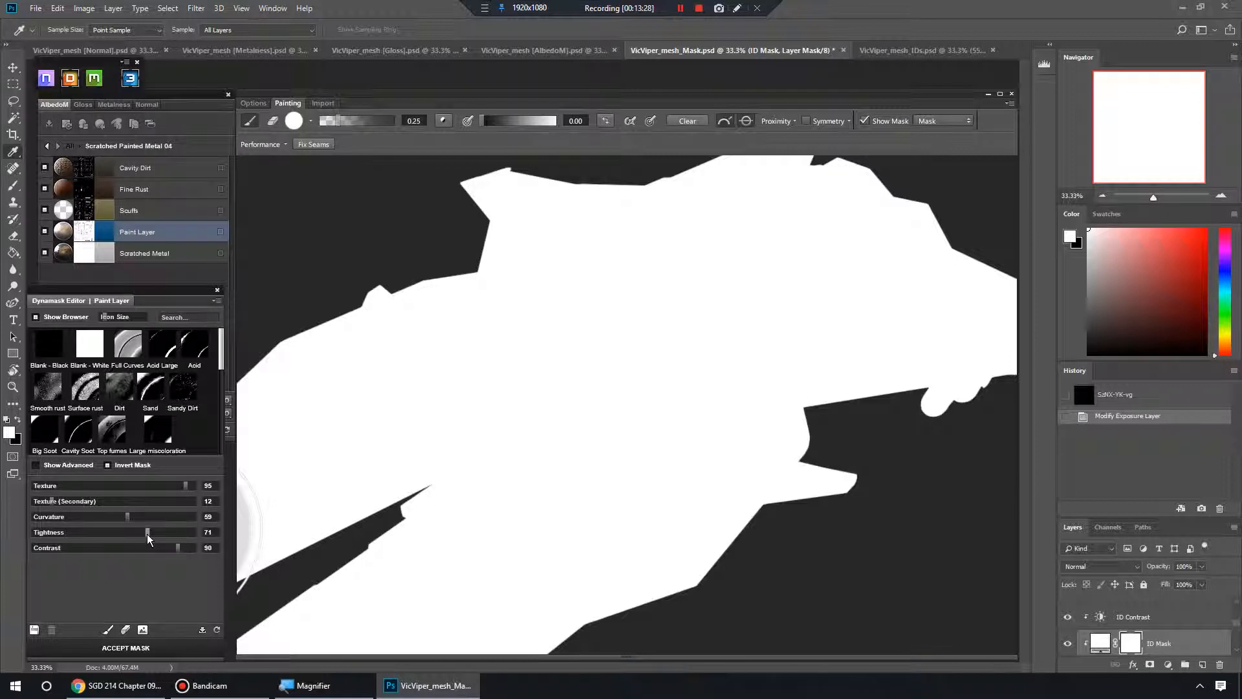
{"action": "mouse_move", "coordinate": [132, 533]}
{"action": "left_mouse_down"}
{"action": "mouse_move", "coordinate": [150, 537]}
{"action": "mouse_move", "coordinate": [128, 532]}
{"action": "mouse_move", "coordinate": [138, 518]}
{"action": "left_mouse_up"}
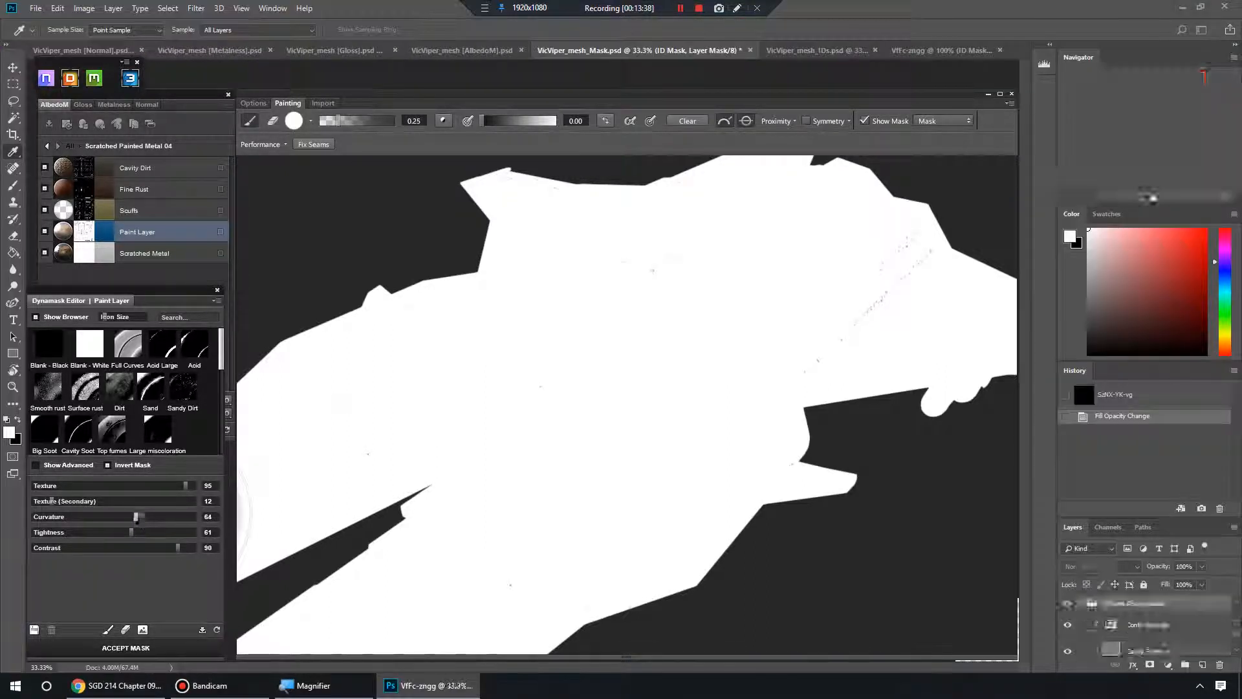
{"action": "left_click_drag", "start_coordinate": [141, 518], "coordinate": [135, 513]}
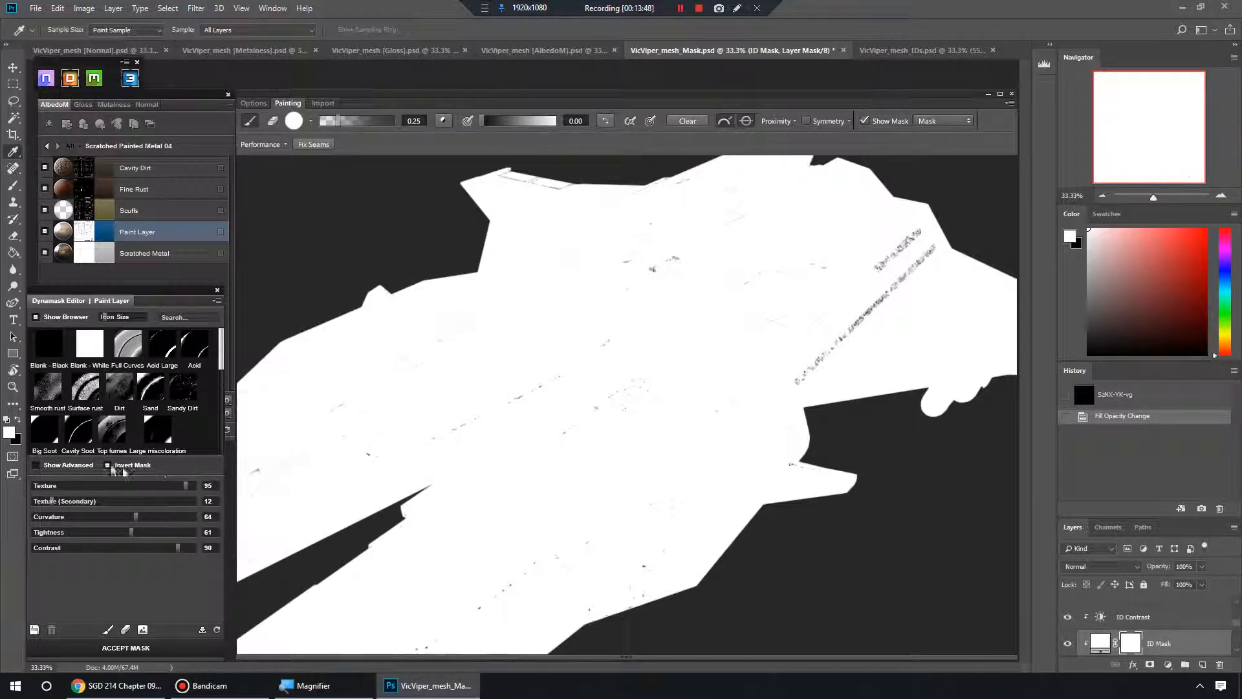
{"action": "left_click", "coordinate": [148, 647]}
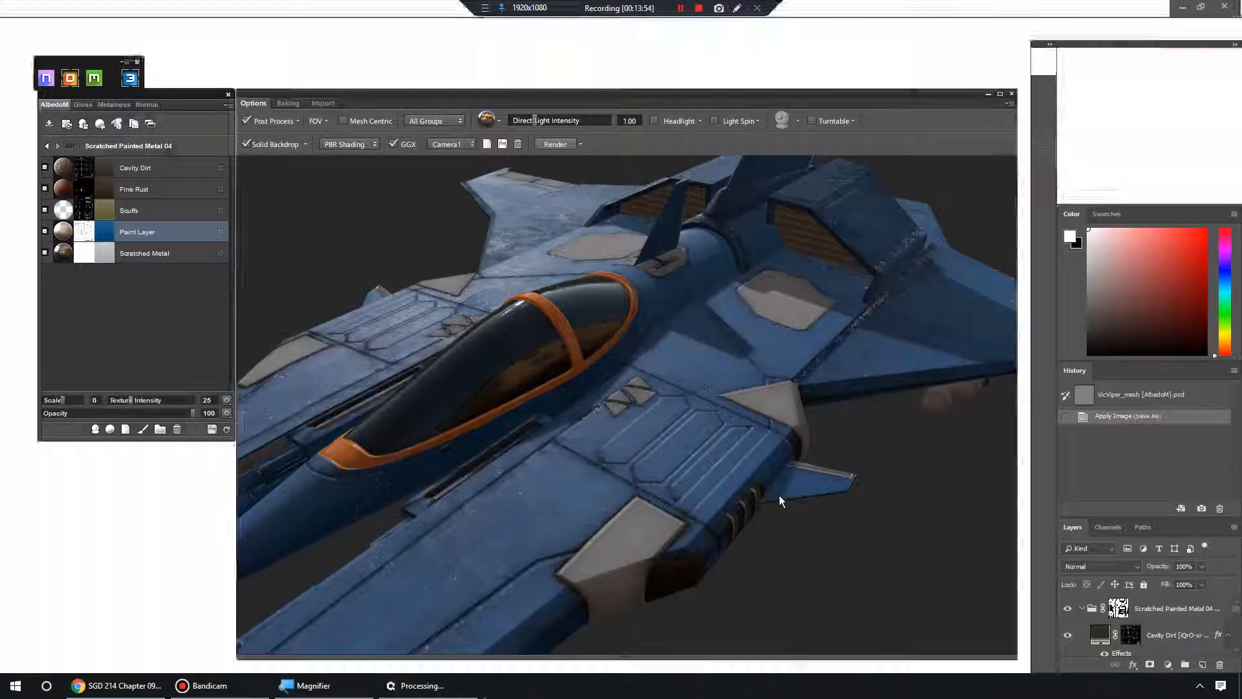
Change the Paint Layer's fill colour to a desaturated blue-grey with hue 204°, about 22% saturation and 51% brightness
{"action": "left_click_drag", "start_coordinate": [818, 415], "coordinate": [465, 374]}
{"action": "left_click_drag", "start_coordinate": [607, 437], "coordinate": [637, 355]}
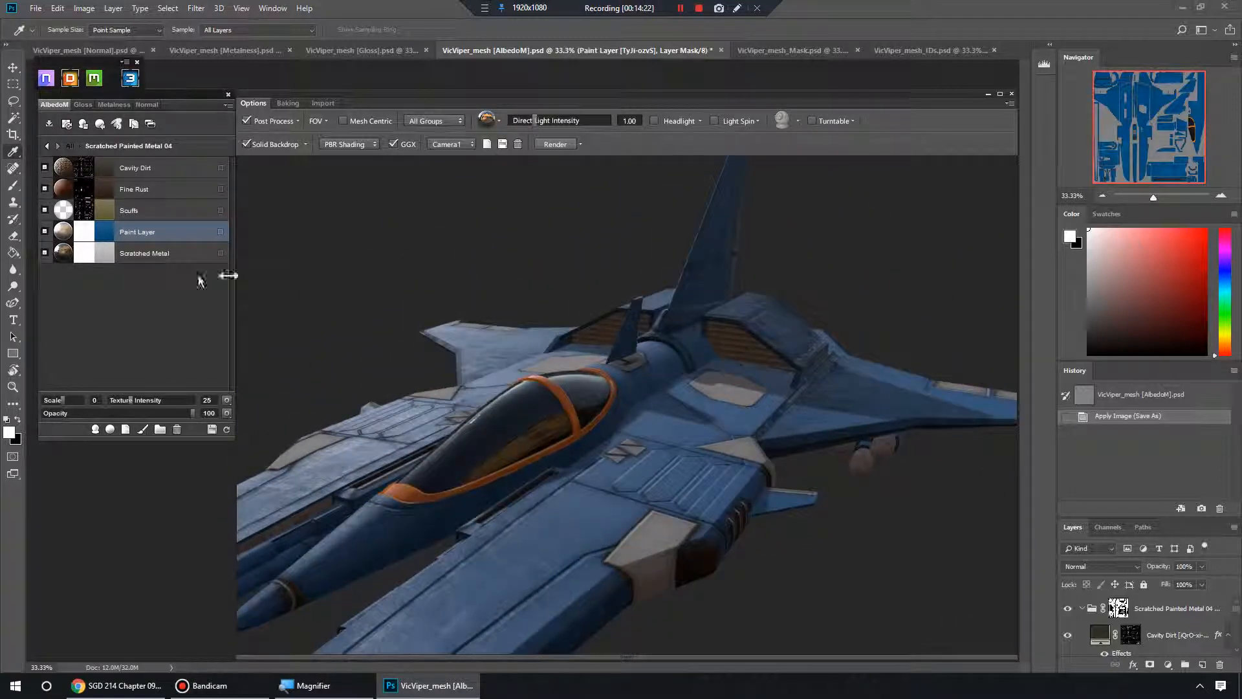
{"action": "left_click", "coordinate": [108, 238]}
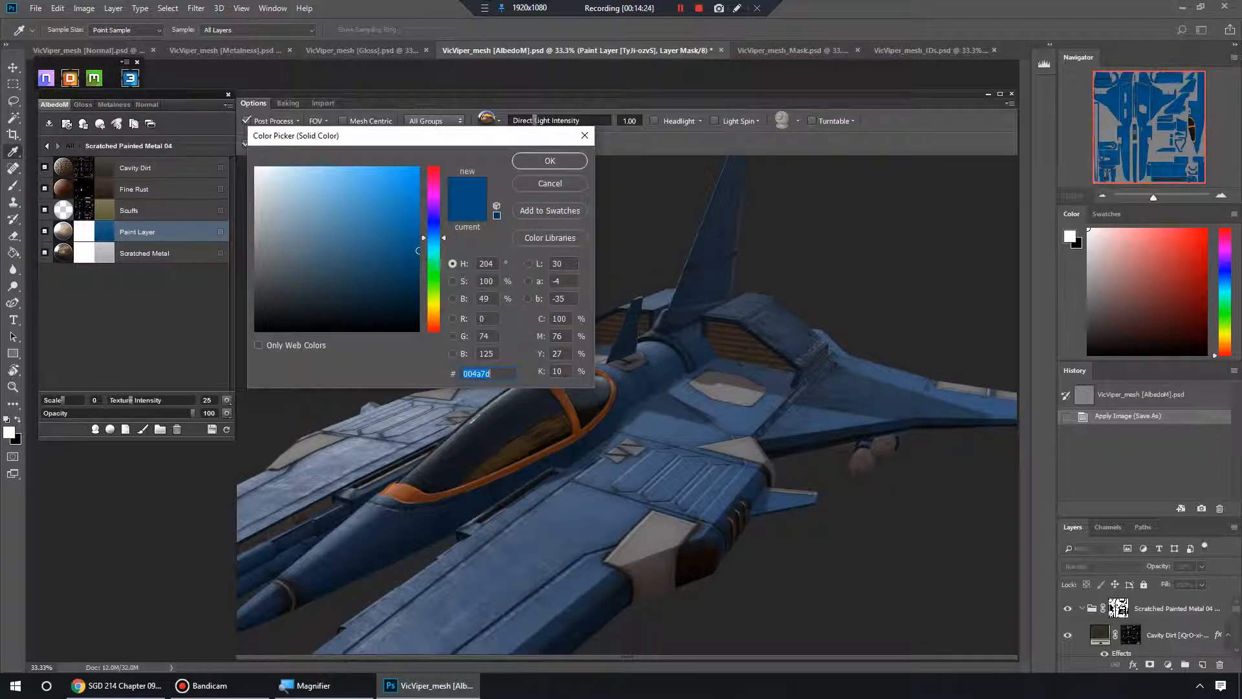
{"action": "left_click", "coordinate": [275, 246]}
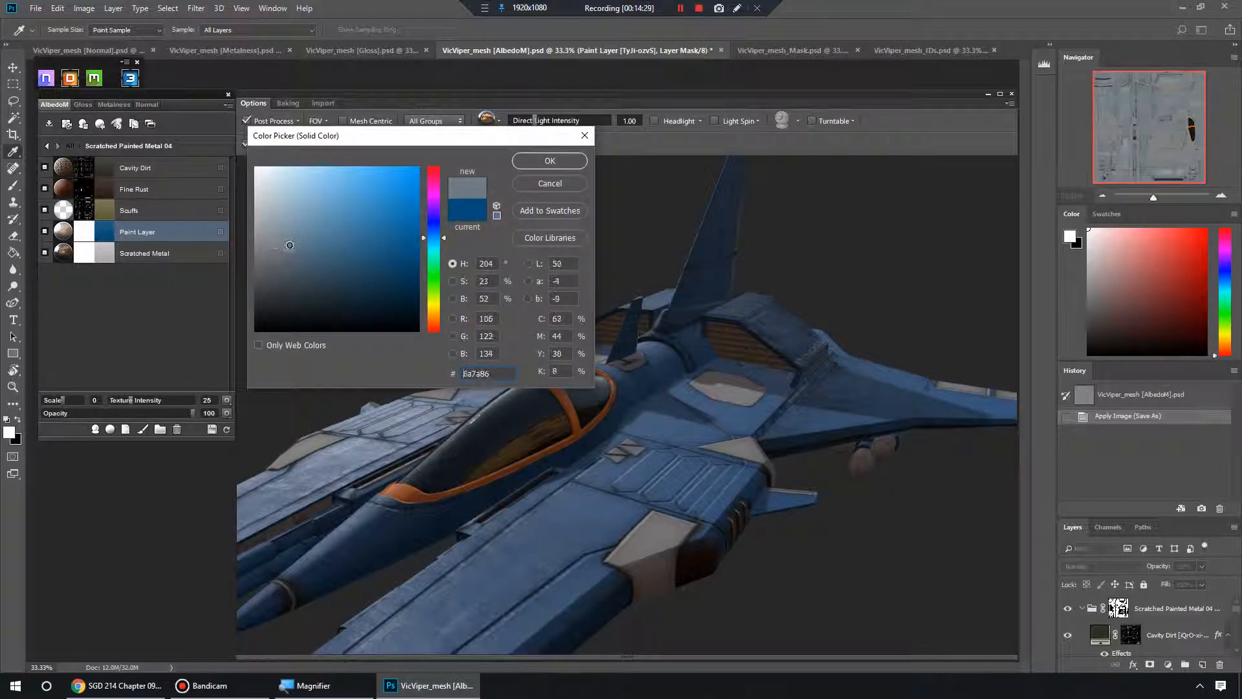
{"action": "left_click", "coordinate": [522, 163]}
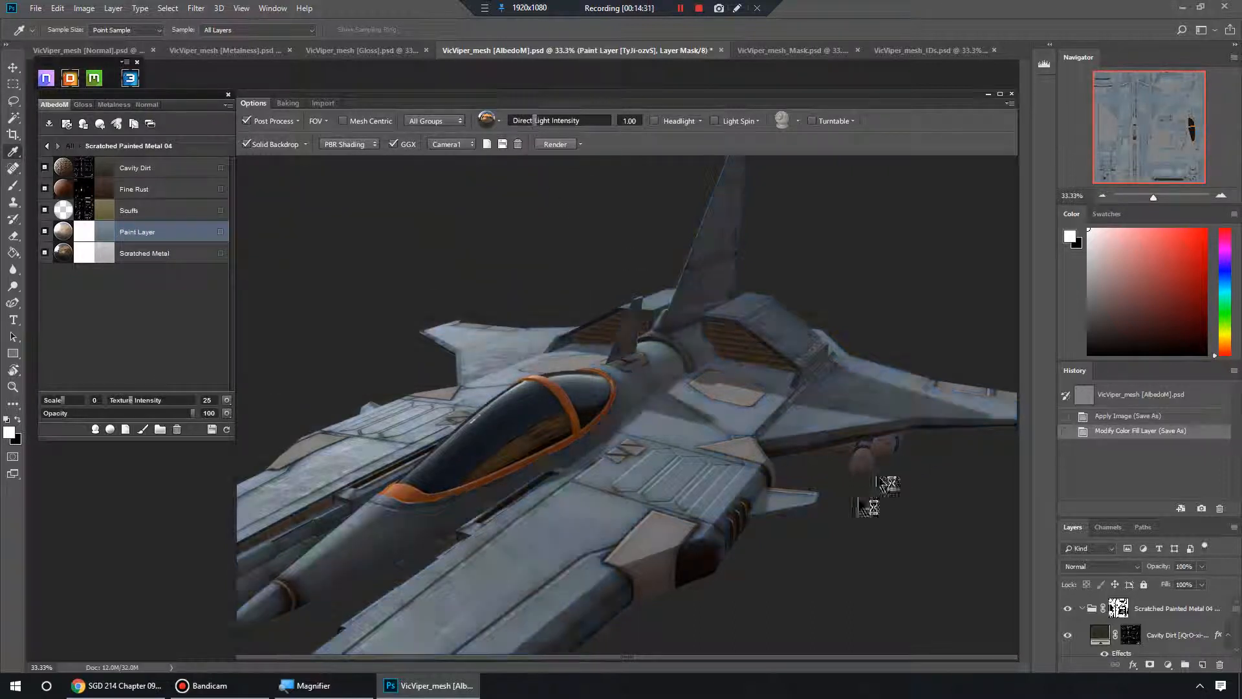
Review the grey ship and refine the Paint Layer's fill to a slightly lighter blue-grey
{"action": "left_click_drag", "start_coordinate": [733, 352], "coordinate": [717, 498]}
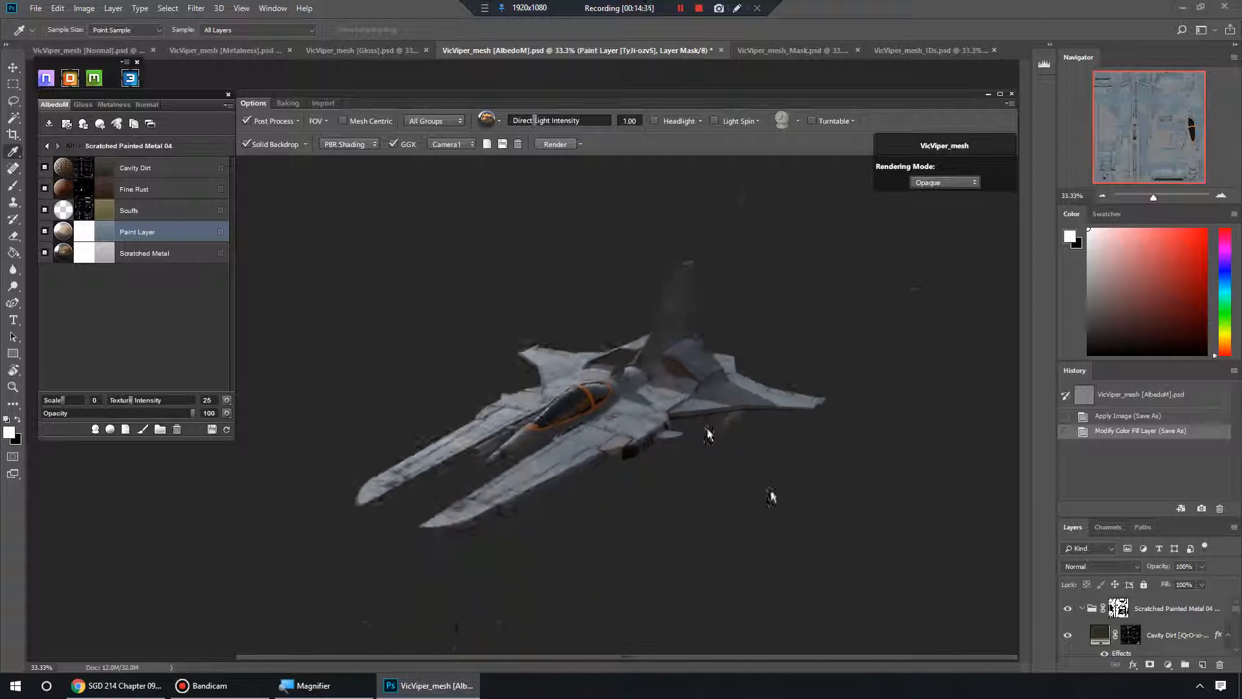
{"action": "scroll", "coordinate": [727, 460], "scroll_direction": "up", "scroll_amount": 5}
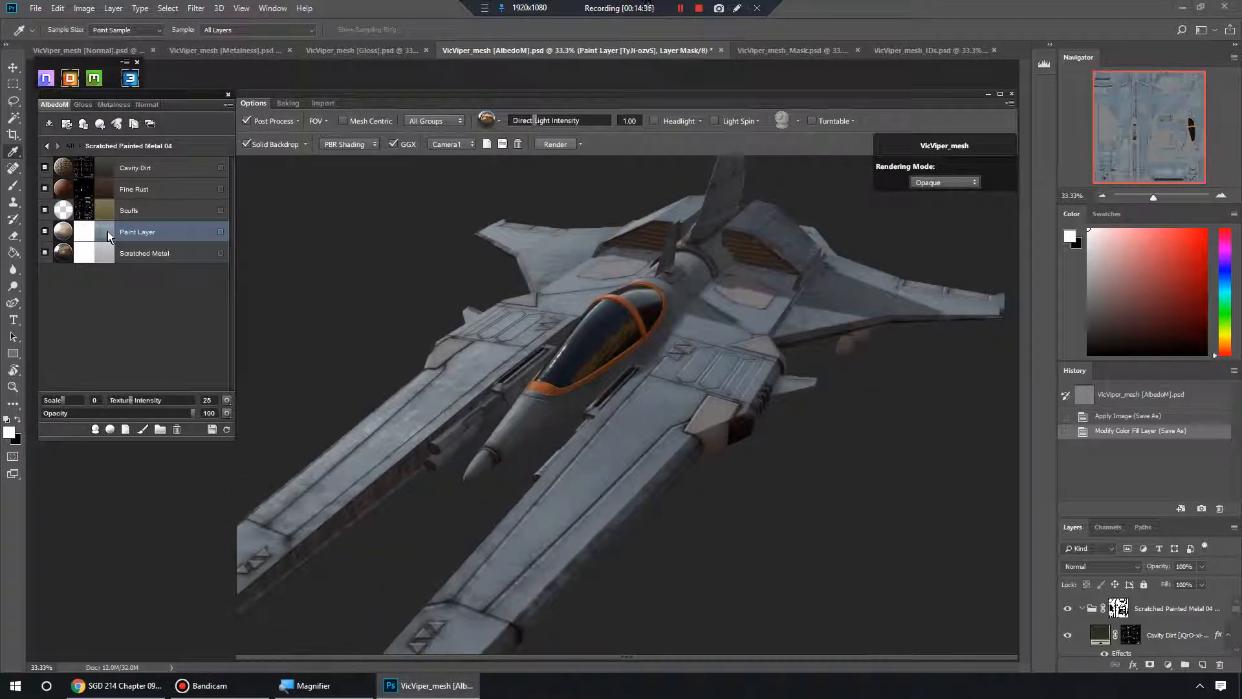
{"action": "double_click", "coordinate": [108, 235]}
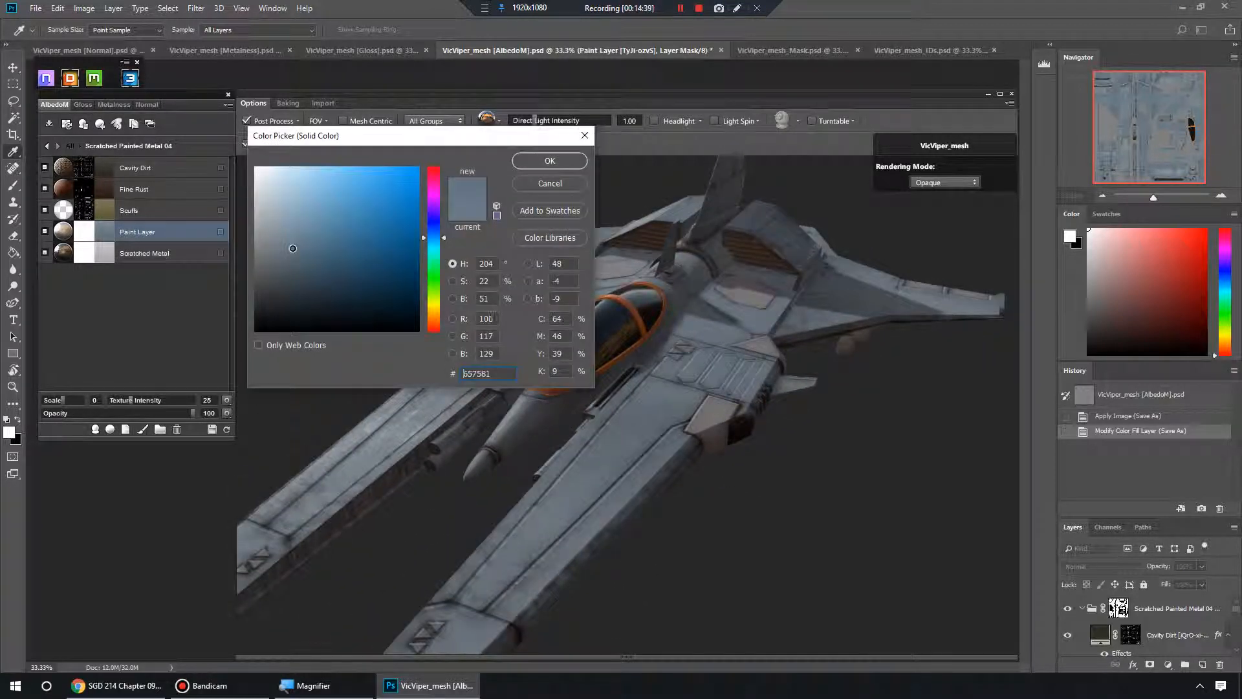
{"action": "left_click", "coordinate": [529, 163]}
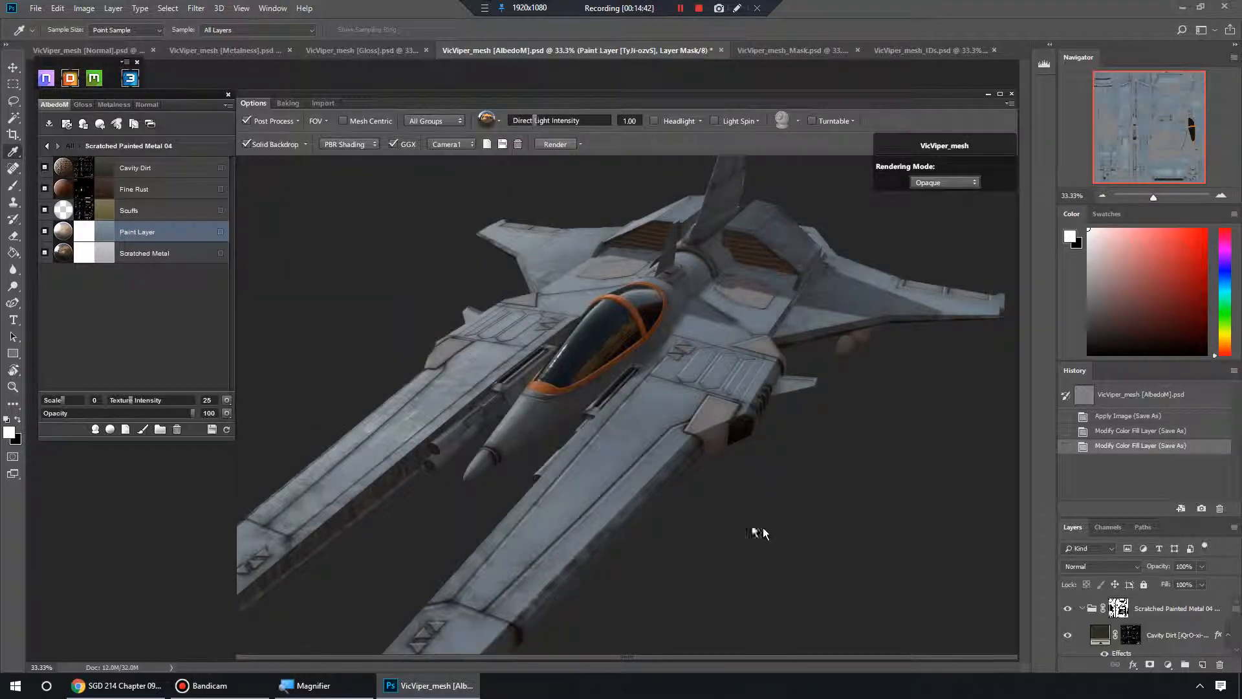
Examine the recoloured paint and surface wear on the nose, wings and cockpit from several angles
{"action": "left_click_drag", "start_coordinate": [748, 458], "coordinate": [615, 505]}
{"action": "scroll", "coordinate": [660, 420], "scroll_direction": "down", "scroll_amount": 3}
{"action": "scroll", "coordinate": [673, 466], "scroll_direction": "up", "scroll_amount": 6}
{"action": "scroll", "coordinate": [504, 447], "scroll_direction": "down", "scroll_amount": 5}
{"action": "left_click_drag", "start_coordinate": [504, 447], "coordinate": [729, 347]}
{"action": "scroll", "coordinate": [666, 445], "scroll_direction": "up", "scroll_amount": 3}
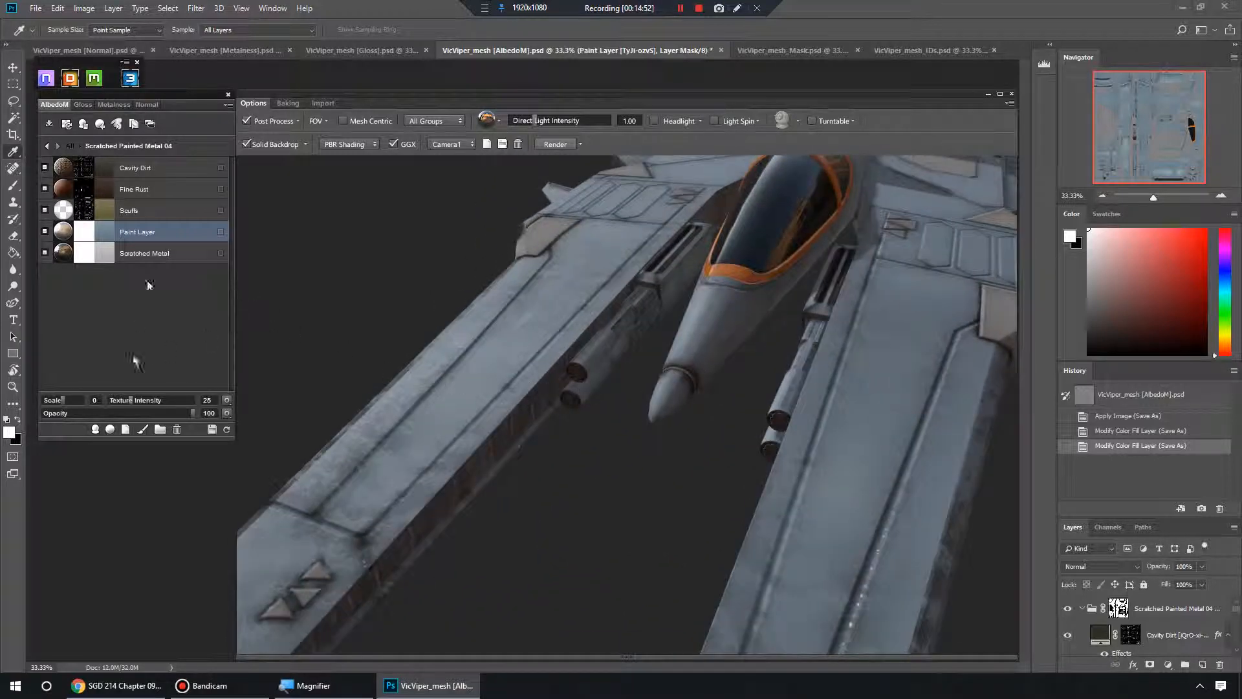
{"action": "left_click_drag", "start_coordinate": [614, 365], "coordinate": [478, 374]}
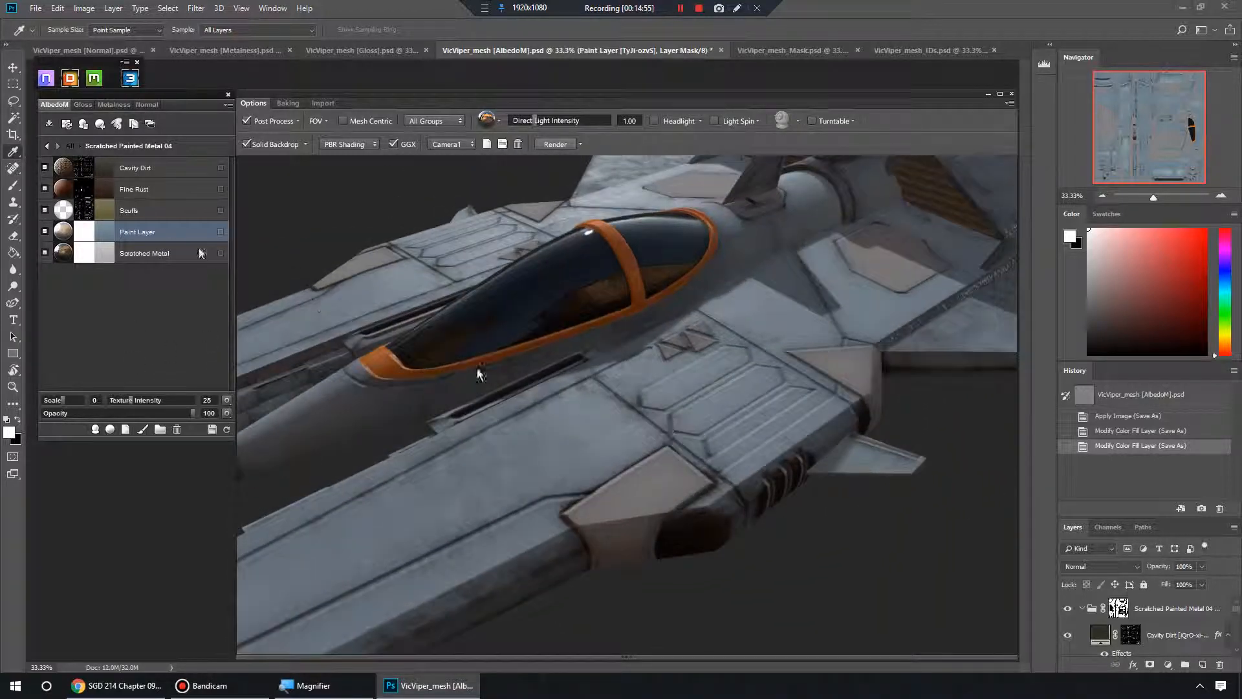
Reopen the Paint Layer's mask in Dynamask quick-editing mode and set Texture (Secondary) to 69
{"action": "left_click", "coordinate": [89, 231]}
{"action": "left_click", "coordinate": [666, 389]}
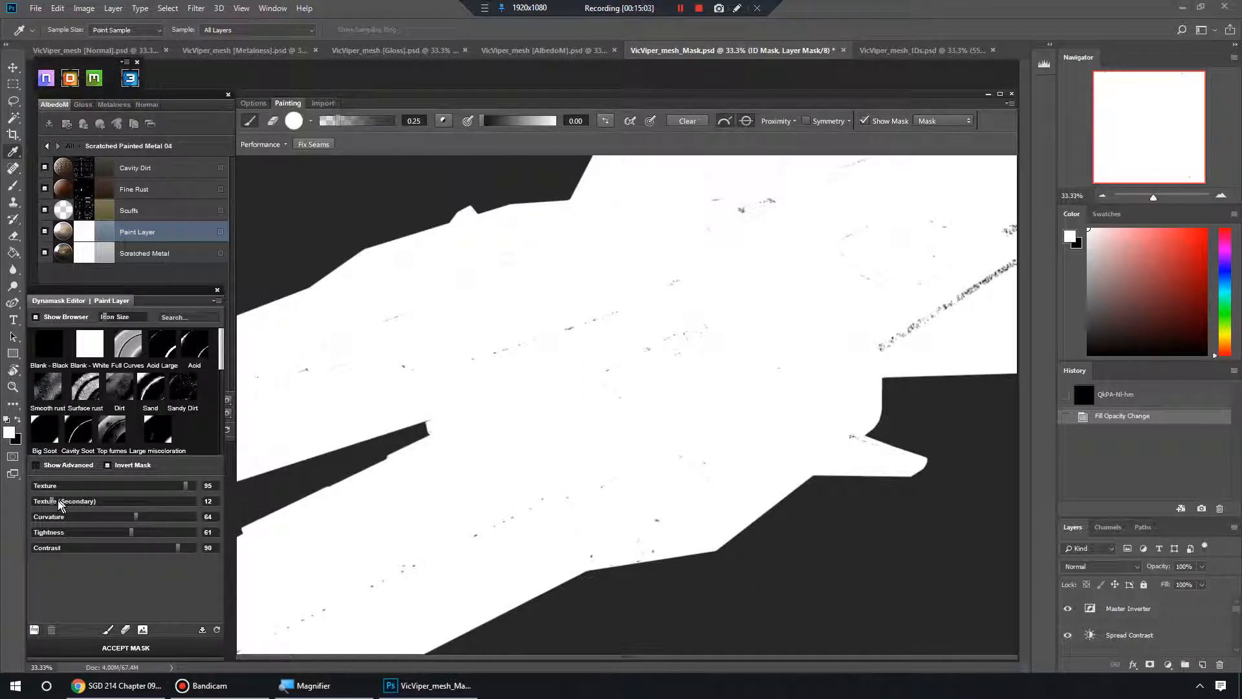
{"action": "left_click_drag", "start_coordinate": [84, 502], "coordinate": [146, 500]}
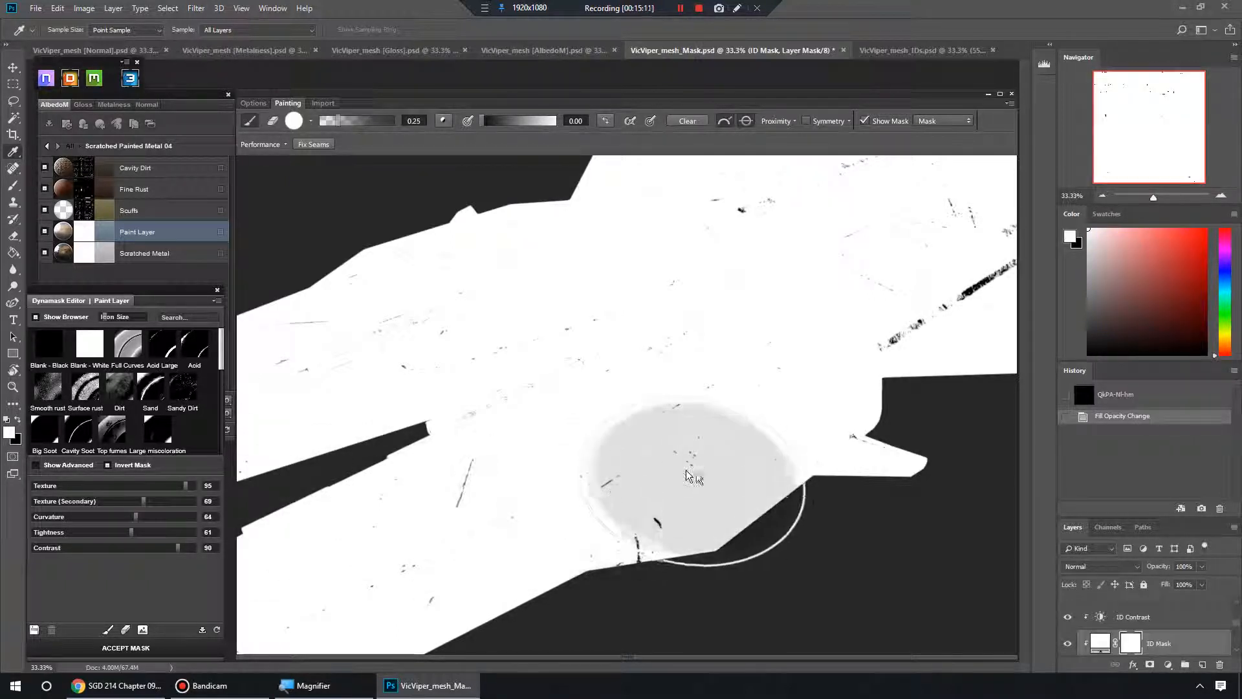
Accept the Paint Layer's edited mask and set the layer's material scale to -3
{"action": "mouse_move", "coordinate": [754, 391]}
{"action": "left_mouse_down"}
{"action": "mouse_move", "coordinate": [667, 461]}
{"action": "mouse_move", "coordinate": [651, 420]}
{"action": "left_mouse_up"}
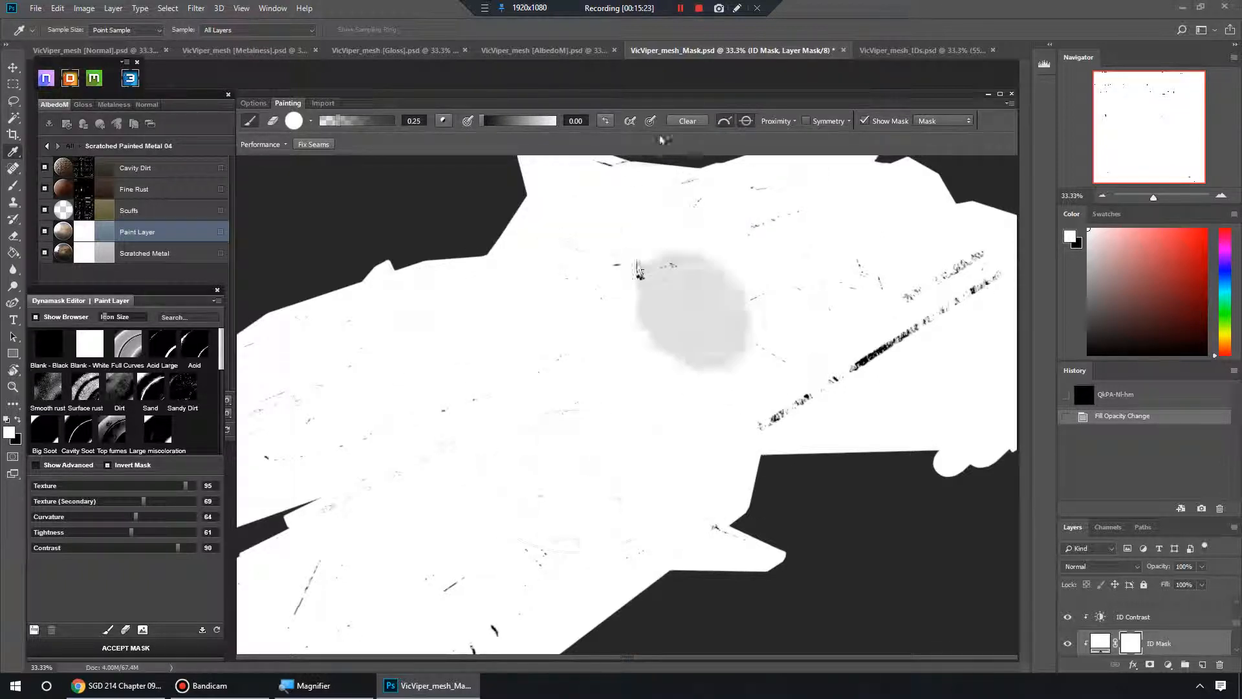
{"action": "left_click", "coordinate": [157, 651]}
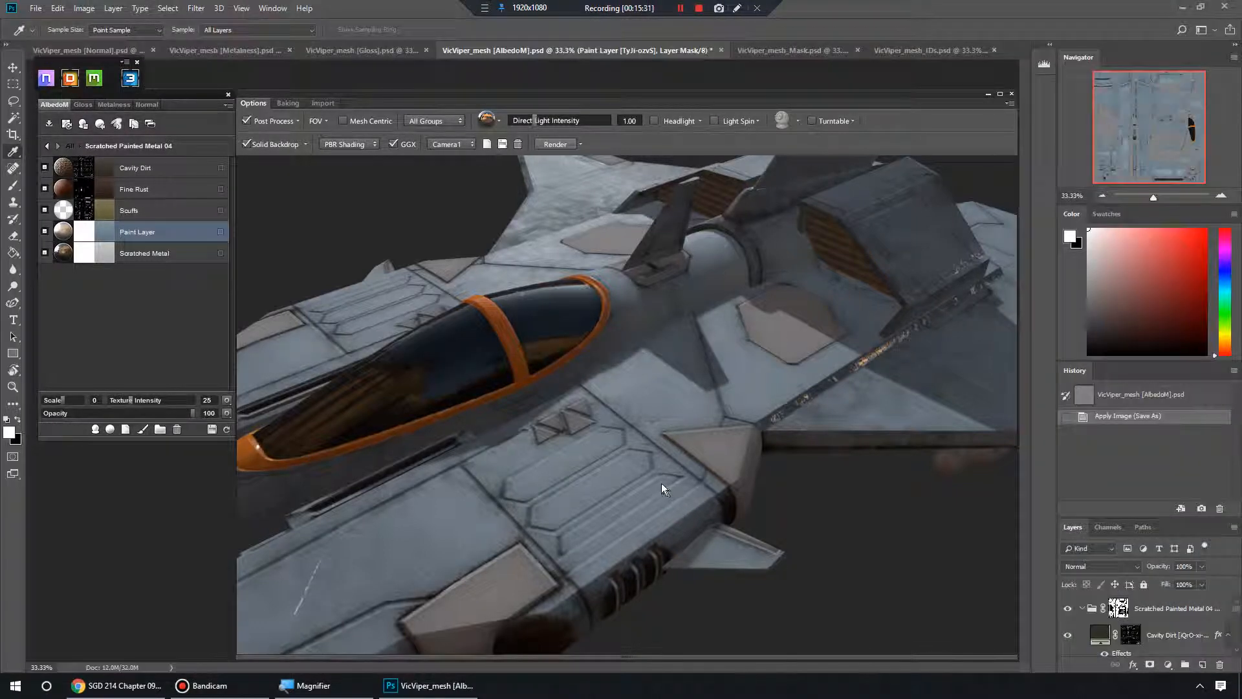
{"action": "left_click_drag", "start_coordinate": [483, 460], "coordinate": [255, 346]}
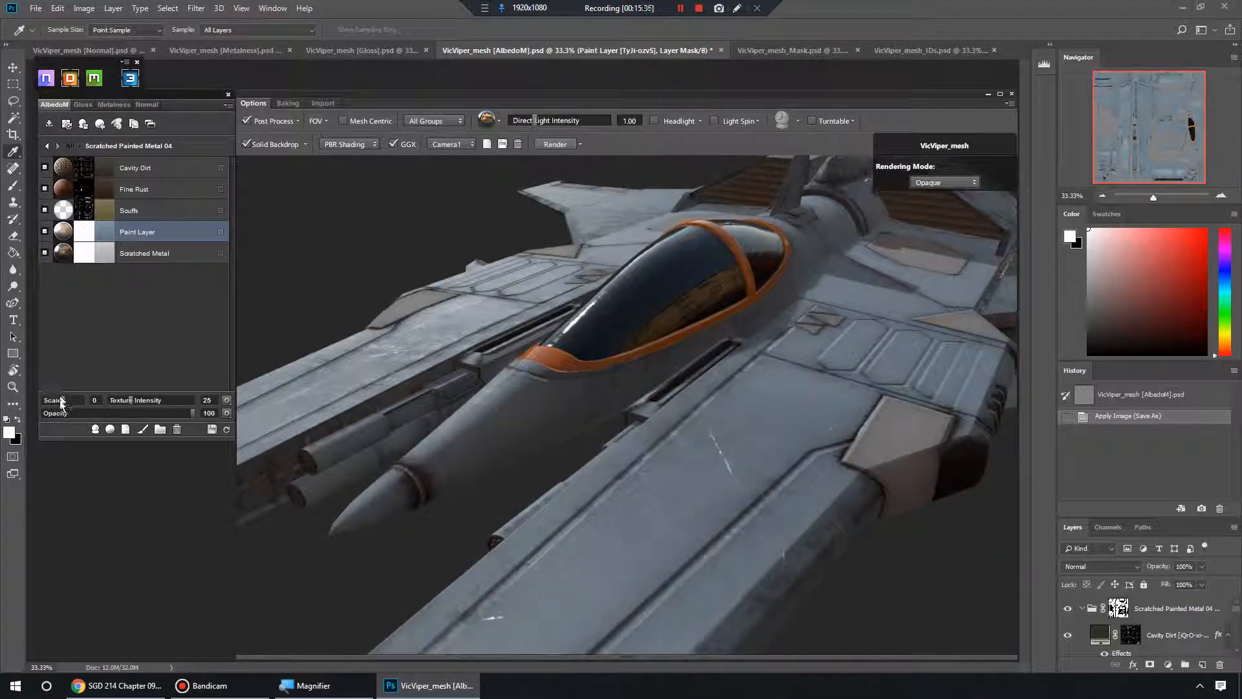
{"action": "left_click_drag", "start_coordinate": [56, 404], "coordinate": [48, 405]}
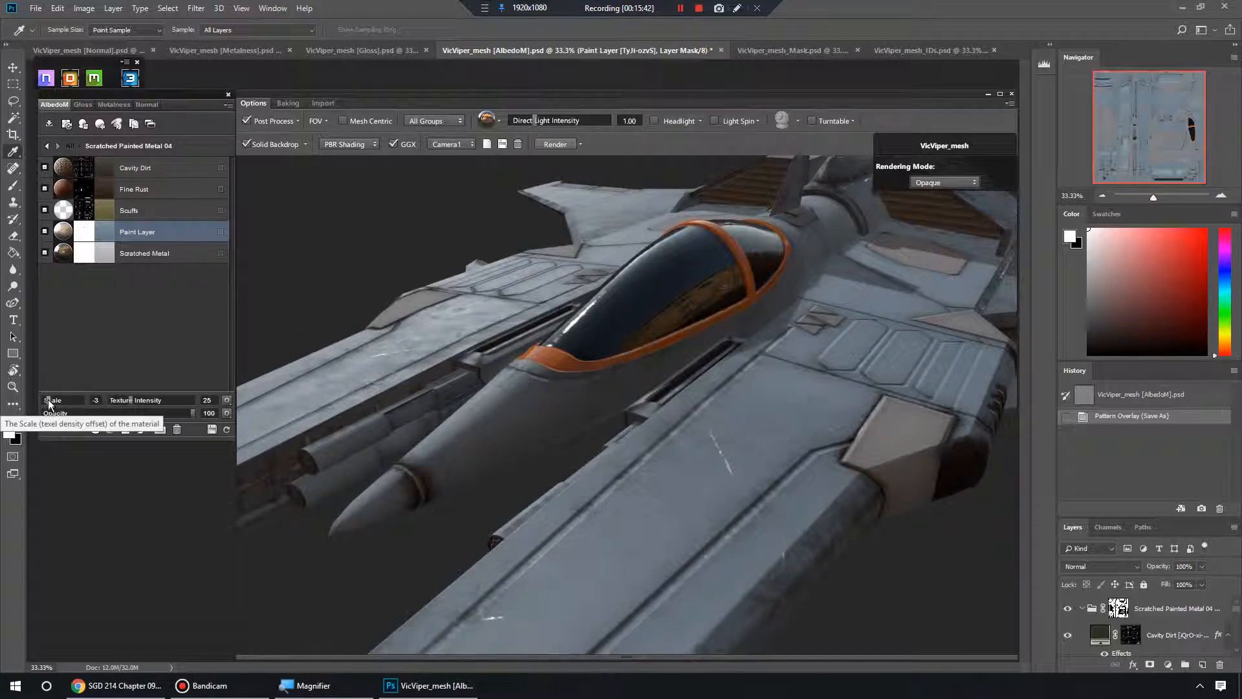
Open the Fine Rust layer's mask in the Dynamask Editor and set Texture to 38 and Curvature to 39
{"action": "left_click_drag", "start_coordinate": [745, 341], "coordinate": [647, 447]}
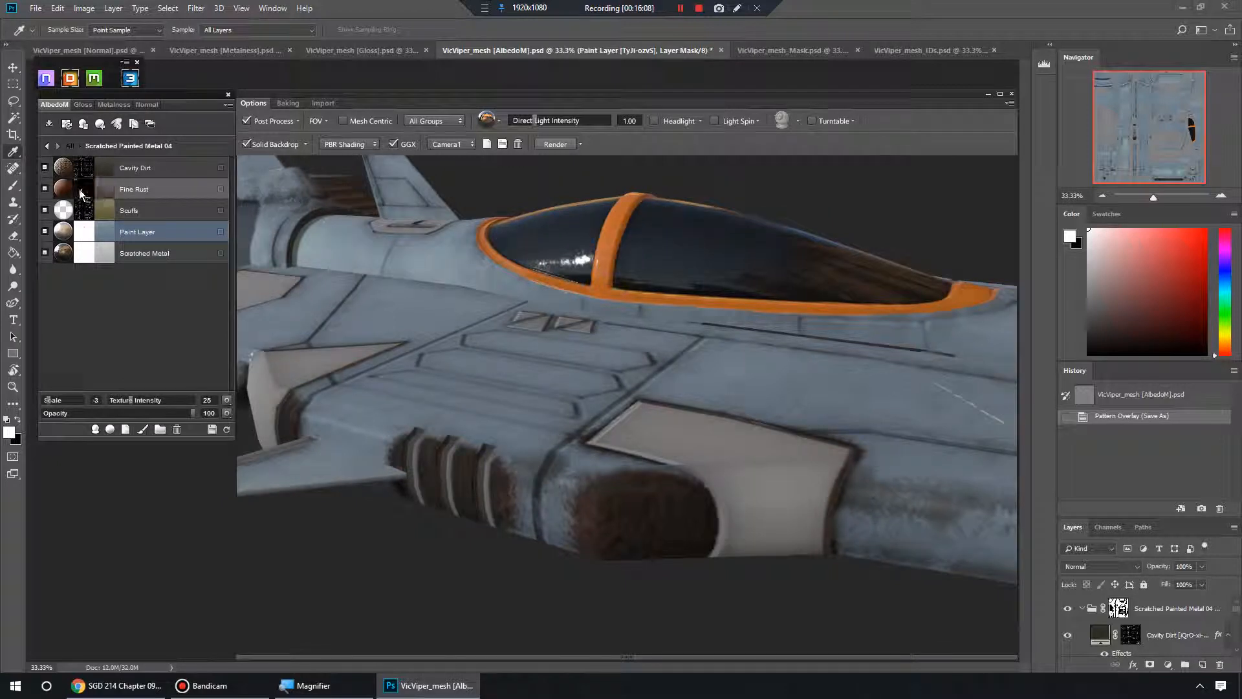
{"action": "left_click", "coordinate": [82, 191]}
{"action": "left_click", "coordinate": [664, 389]}
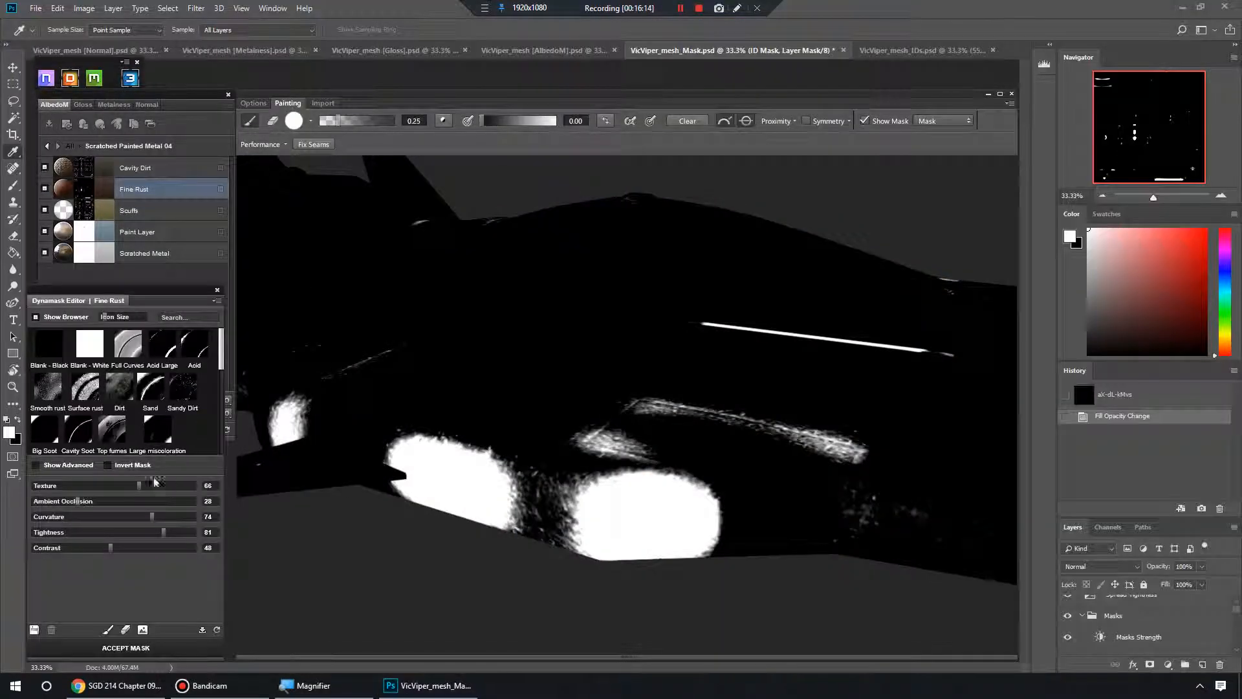
{"action": "left_click", "coordinate": [93, 485]}
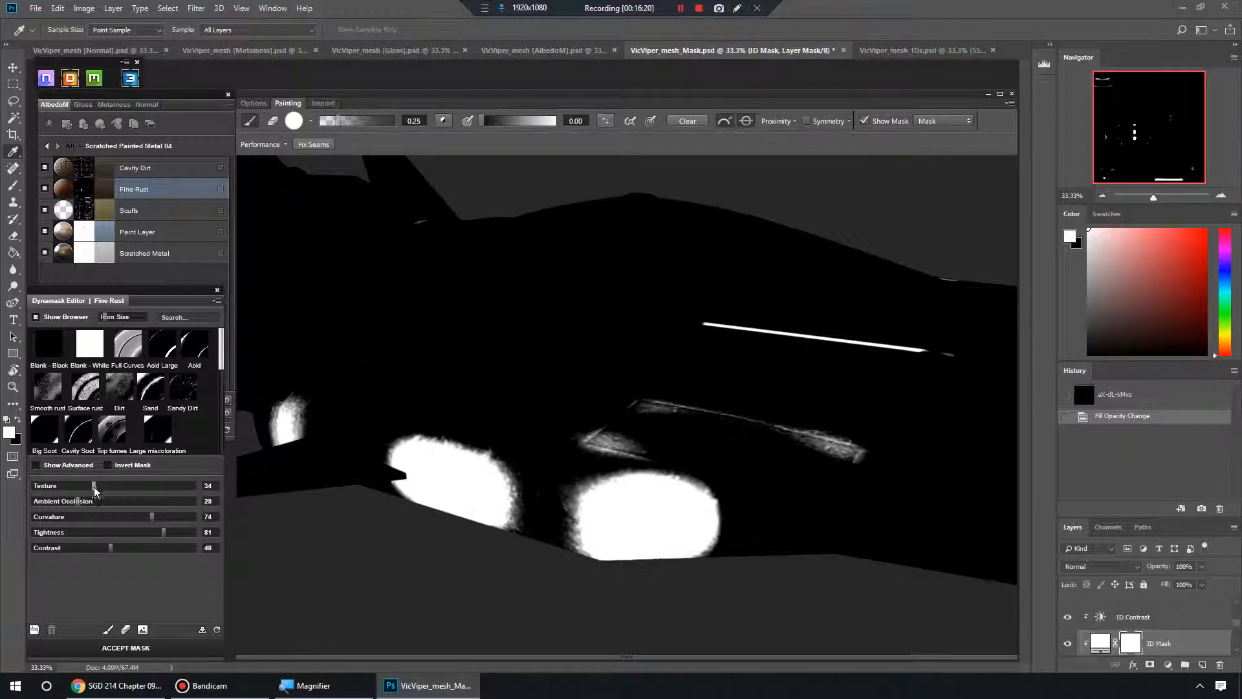
{"action": "left_click_drag", "start_coordinate": [149, 515], "coordinate": [99, 514]}
{"action": "left_click_drag", "start_coordinate": [93, 515], "coordinate": [95, 517]}
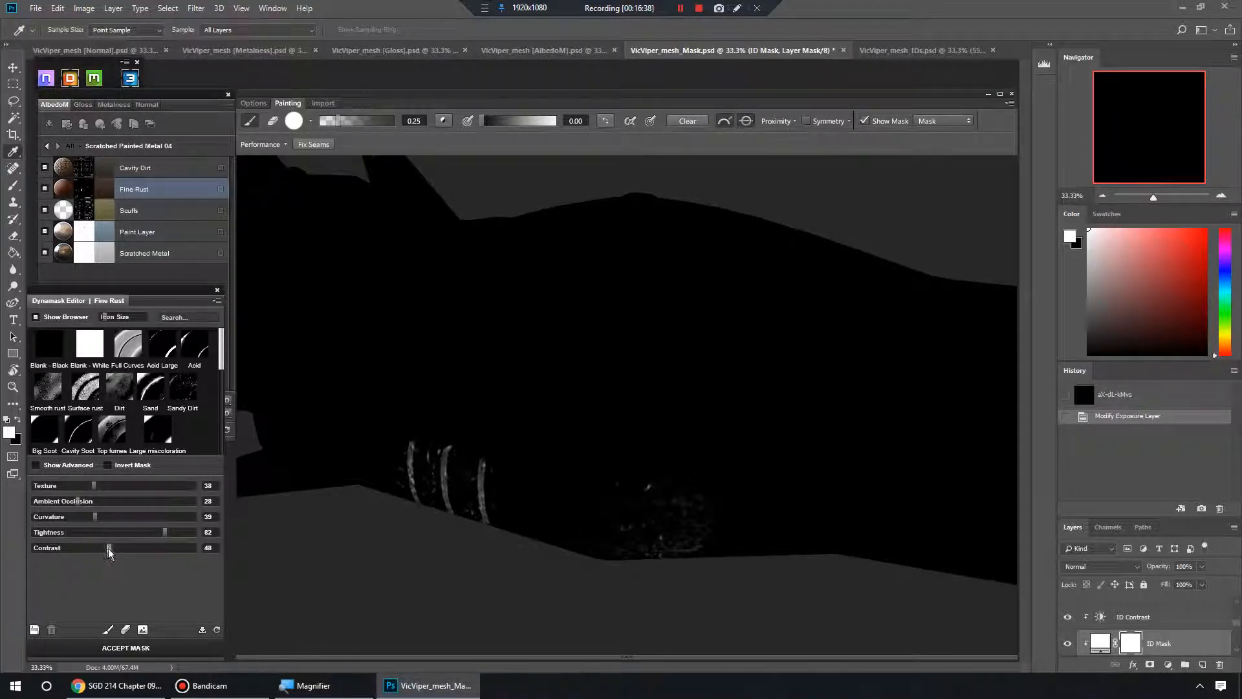
Set the Fine Rust mask's Tightness to 77 and Contrast to 59, and accept the mask
{"action": "left_click", "coordinate": [154, 531]}
{"action": "left_click_drag", "start_coordinate": [154, 533], "coordinate": [128, 548]}
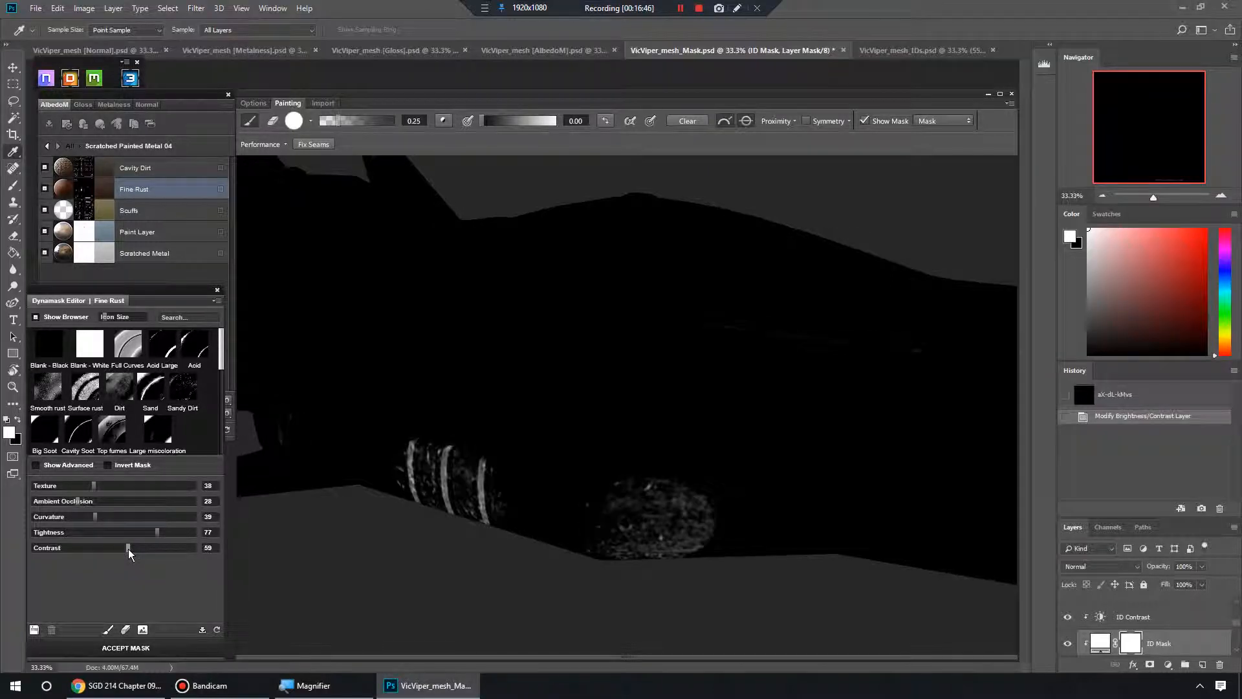
{"action": "left_click", "coordinate": [167, 649]}
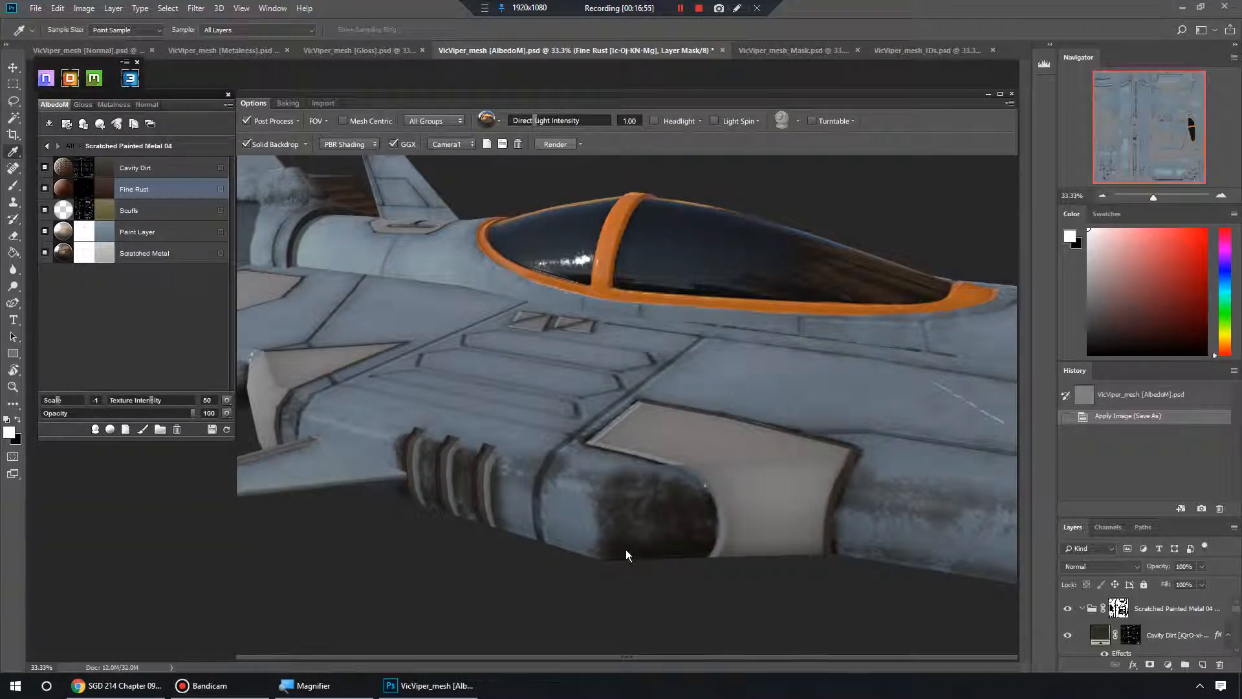
Examine the rust and paint wear on the engine parts, cockpit area and wings, close up and across the whole ship
{"action": "left_click_drag", "start_coordinate": [635, 512], "coordinate": [688, 499]}
{"action": "scroll", "coordinate": [688, 503], "scroll_direction": "up", "scroll_amount": 10}
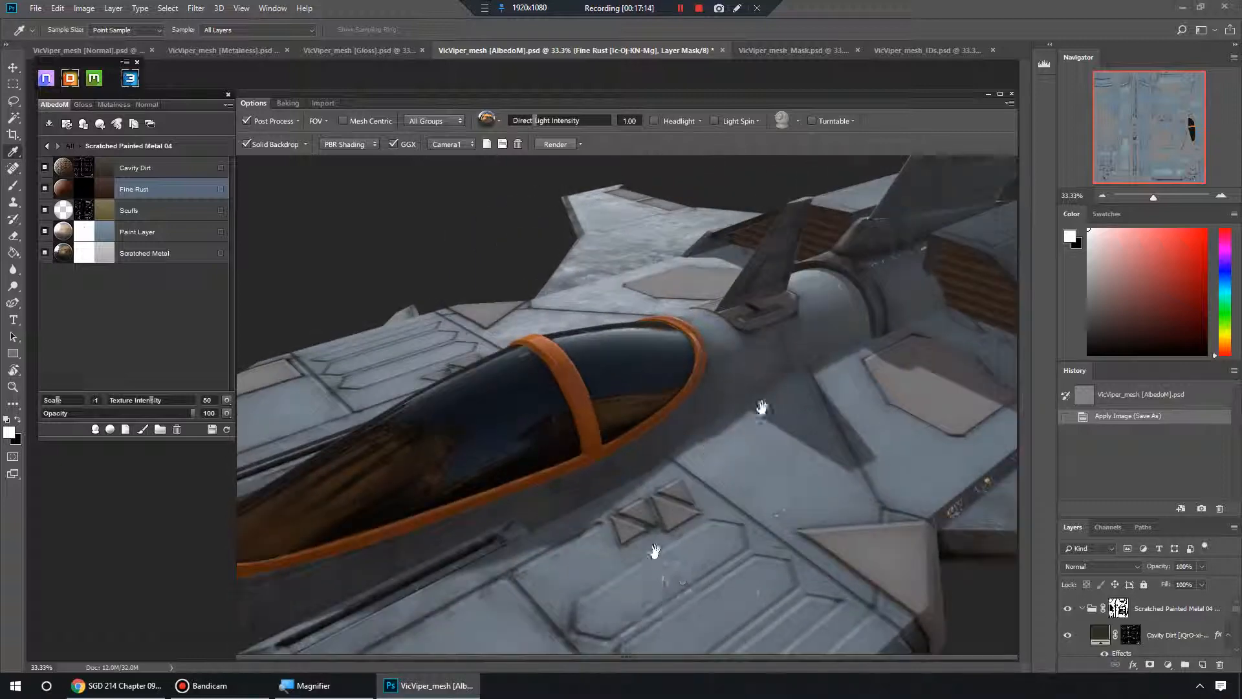
{"action": "left_click_drag", "start_coordinate": [728, 503], "coordinate": [740, 406]}
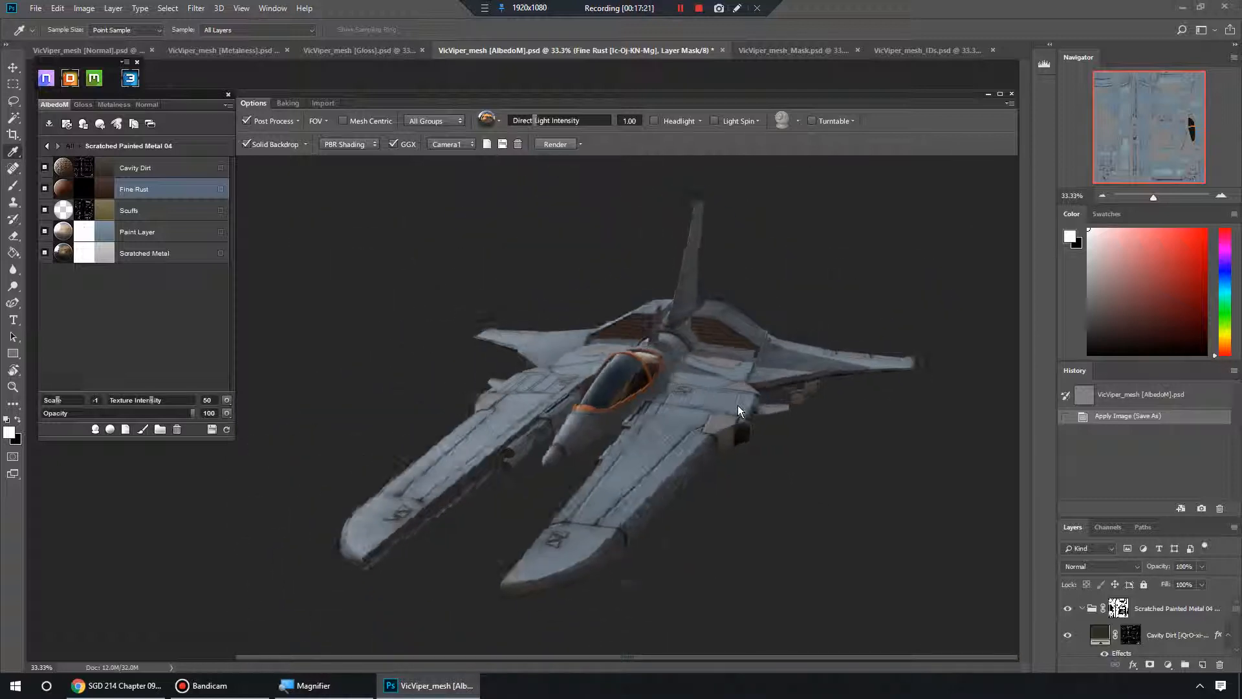
{"action": "scroll", "coordinate": [737, 405], "scroll_direction": "up", "scroll_amount": 3}
{"action": "scroll", "coordinate": [732, 419], "scroll_direction": "down", "scroll_amount": 3}
{"action": "scroll", "coordinate": [719, 393], "scroll_direction": "up", "scroll_amount": 3}
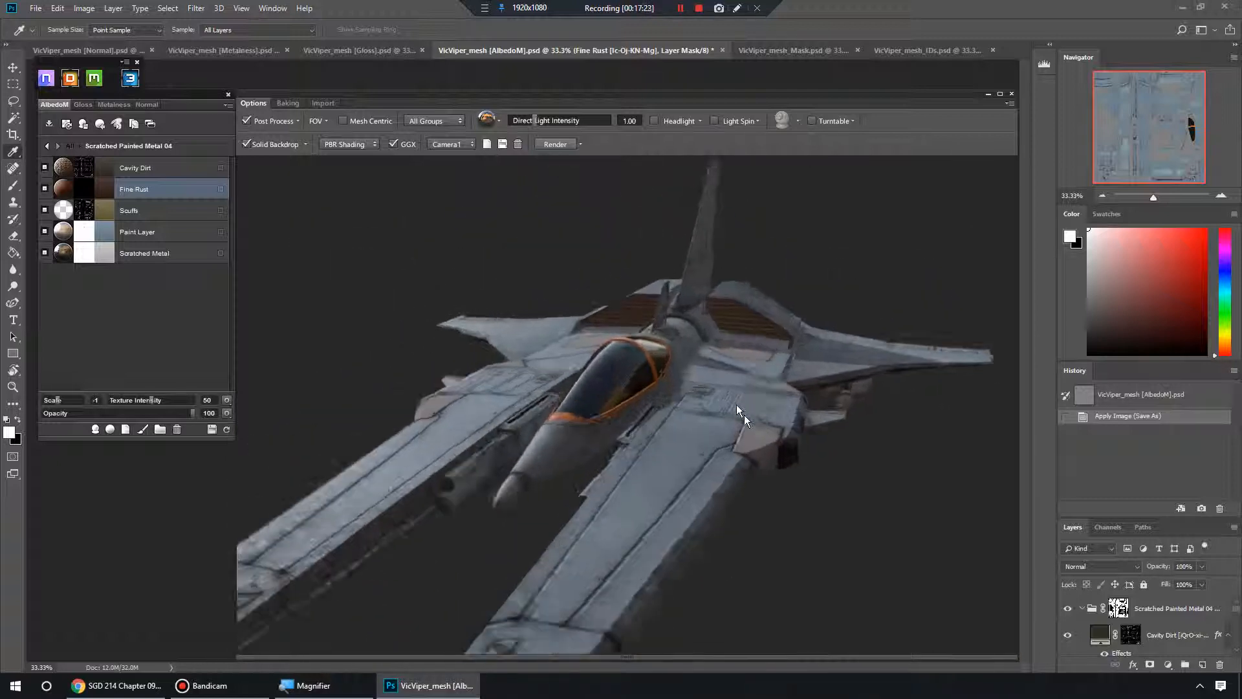
{"action": "mouse_move", "coordinate": [705, 392]}
{"action": "left_mouse_down"}
{"action": "mouse_move", "coordinate": [703, 362]}
{"action": "mouse_move", "coordinate": [750, 378]}
{"action": "mouse_move", "coordinate": [704, 390]}
{"action": "left_mouse_up"}
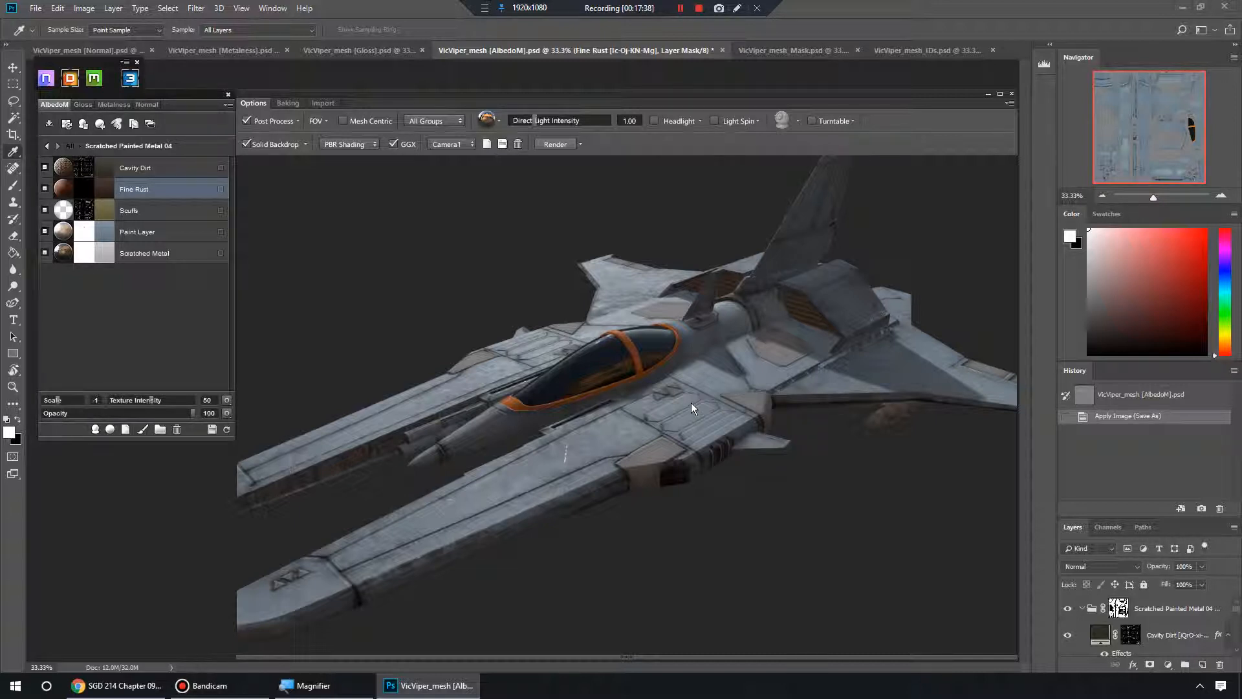
{"action": "left_click_drag", "start_coordinate": [688, 402], "coordinate": [707, 432]}
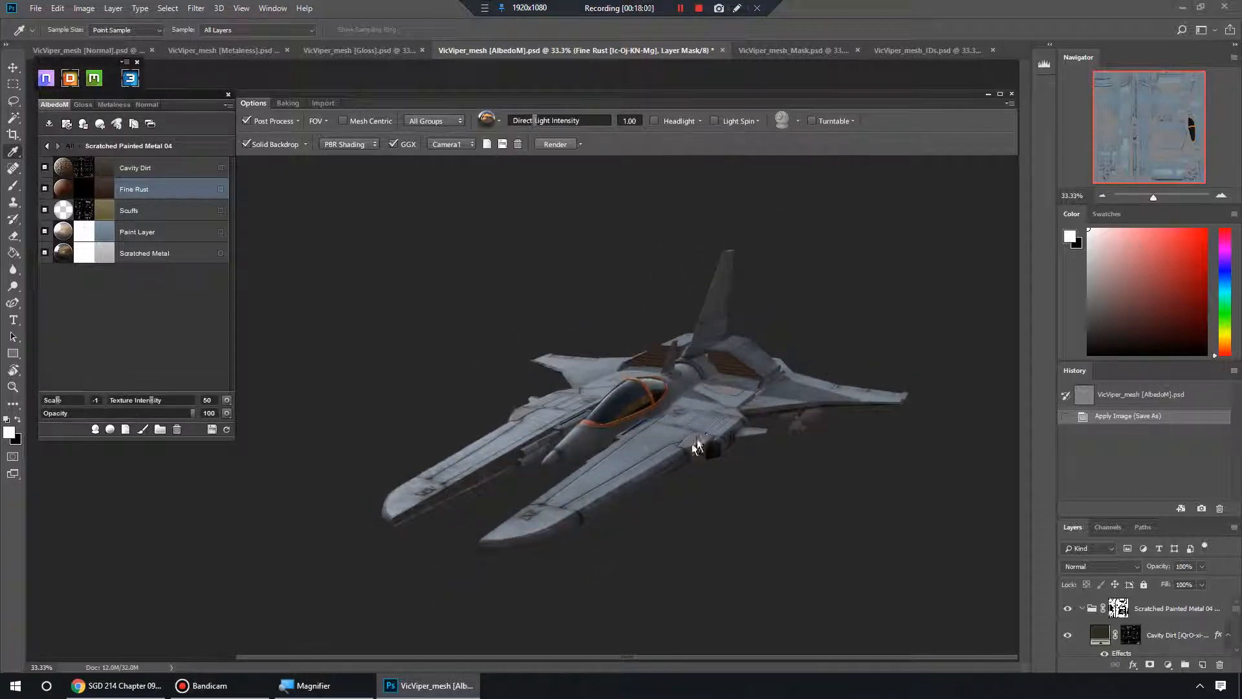